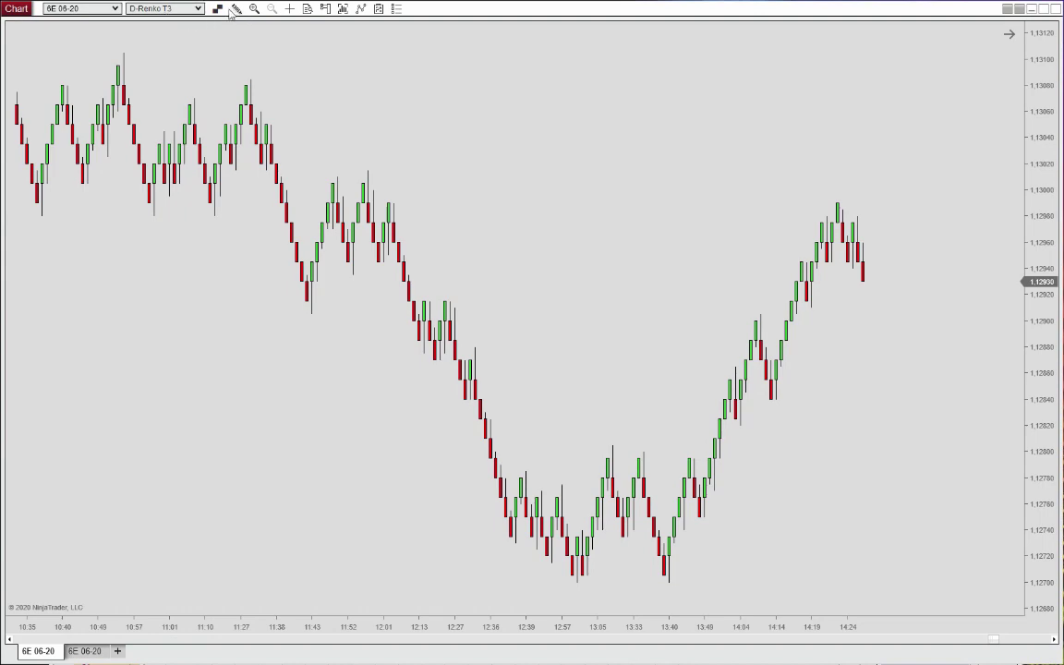
# Change the 6E 06-20 data series to LizardRenko bars in LizardBrick style with Wicks mode
pyautogui.doubleClick(246, 99)
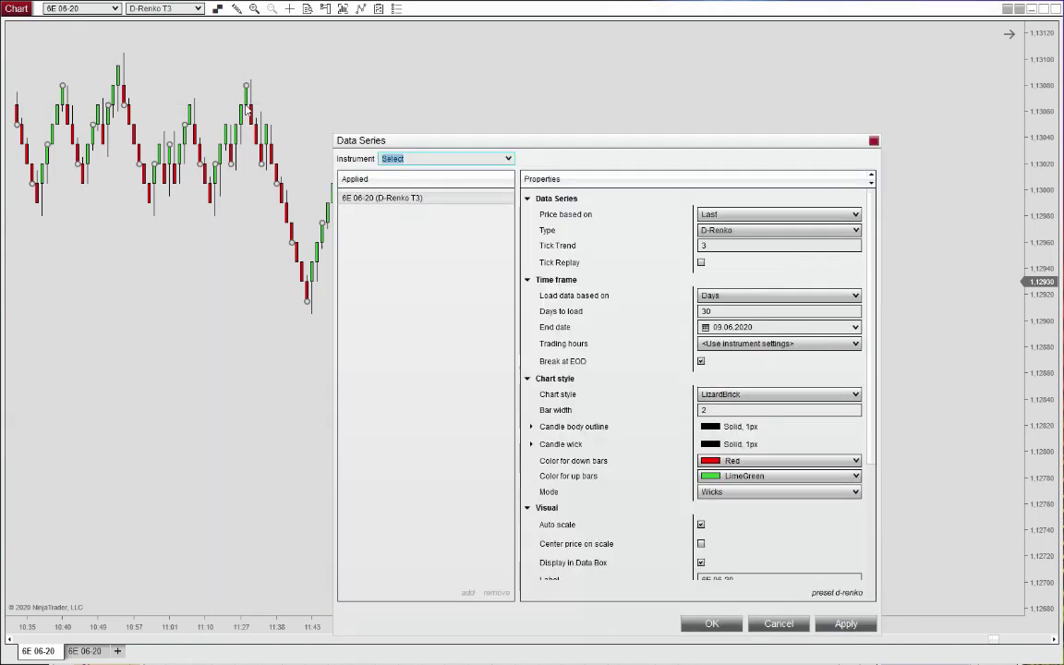
pyautogui.moveTo(629, 137); pyautogui.dragTo(539, 48)
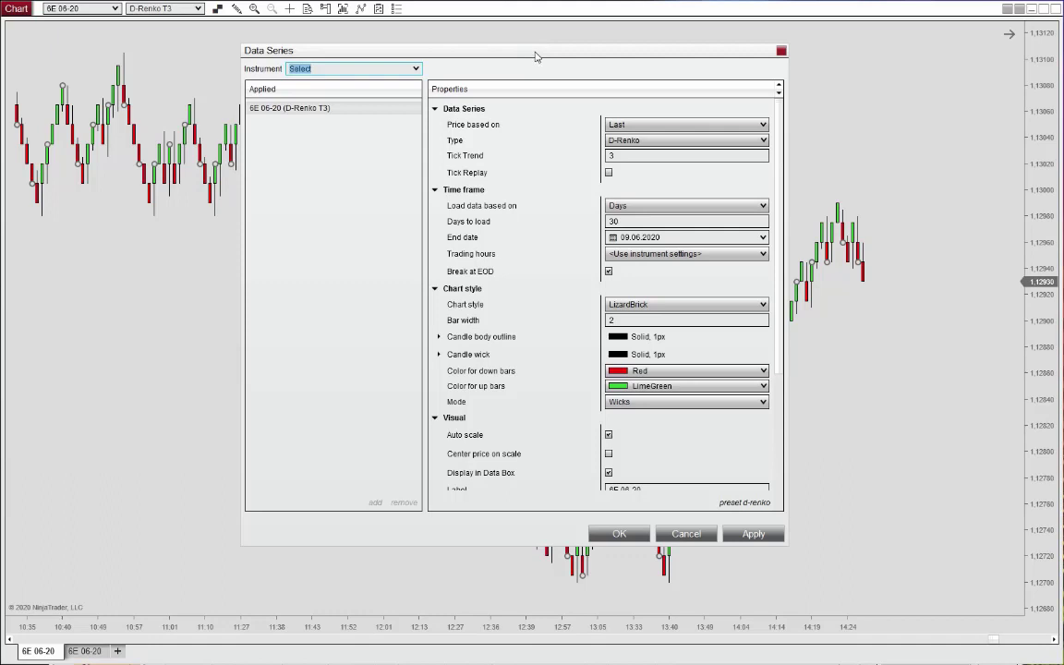
pyautogui.click(628, 140)
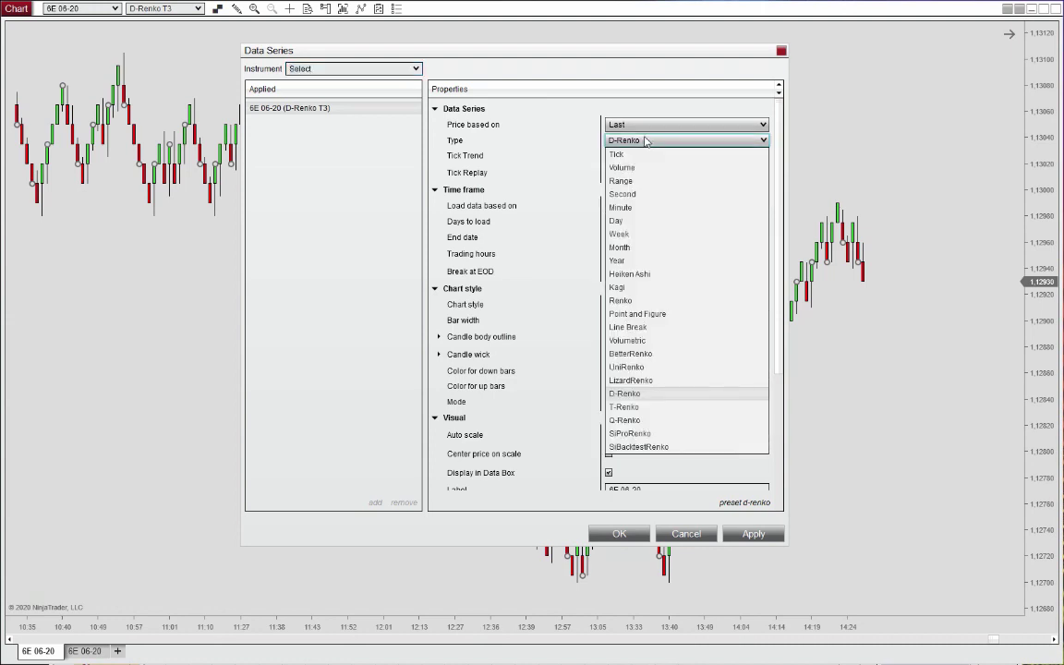
pyautogui.click(643, 382)
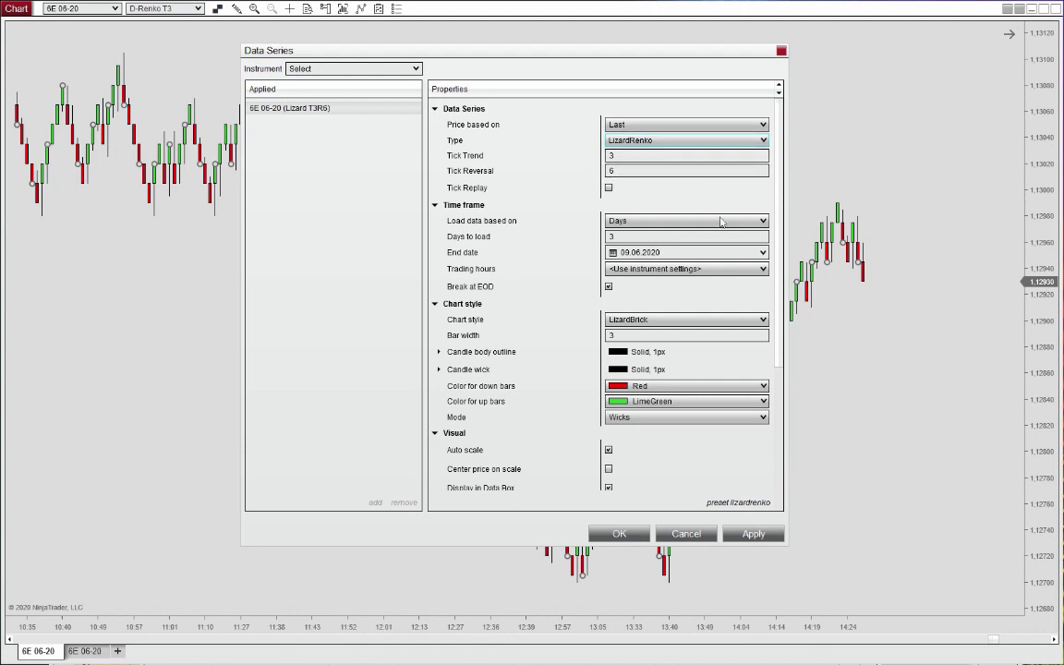
pyautogui.click(704, 320)
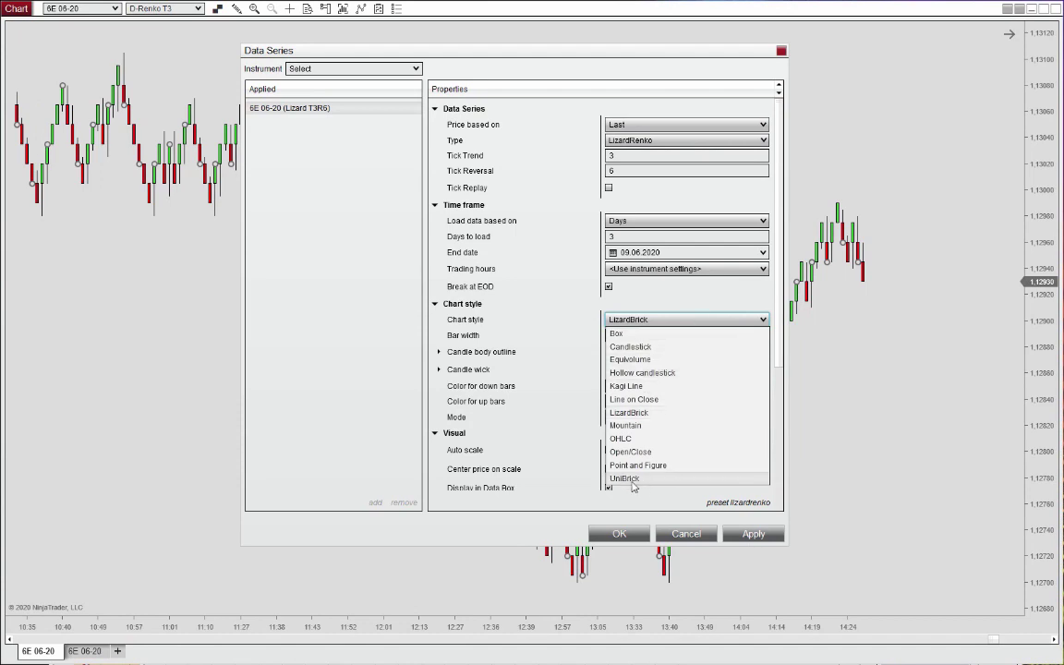
pyautogui.click(669, 321)
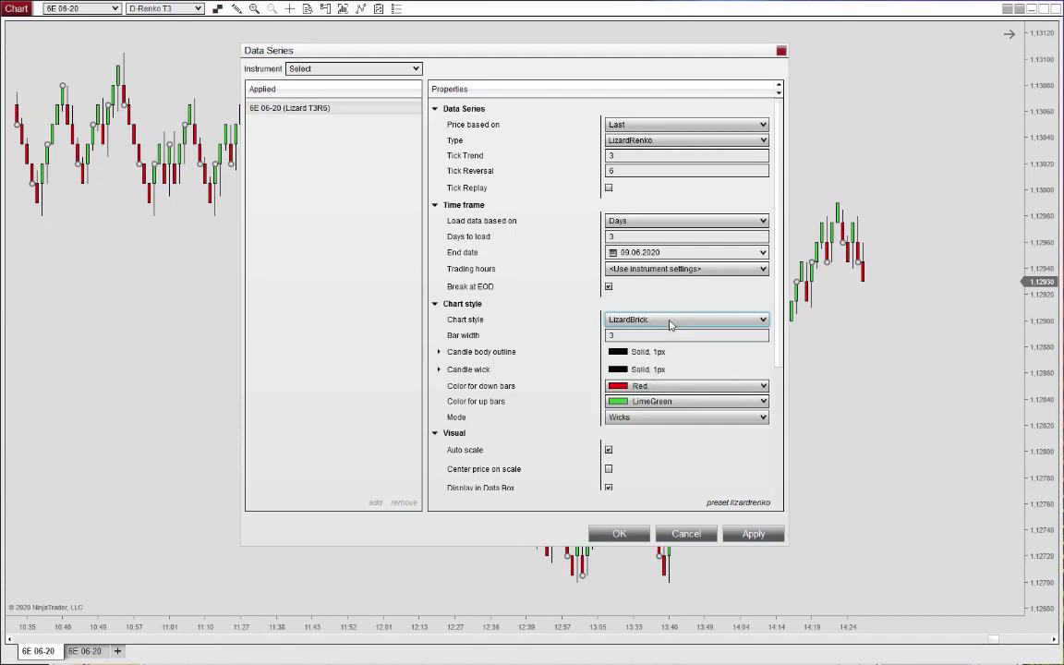
pyautogui.click(636, 419)
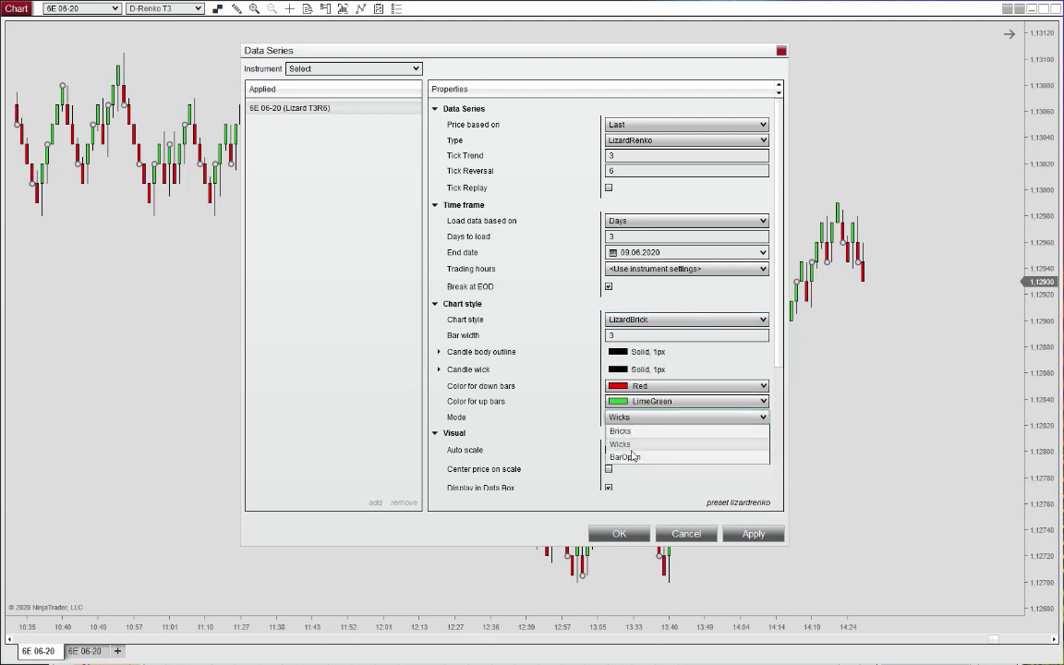
pyautogui.click(624, 445)
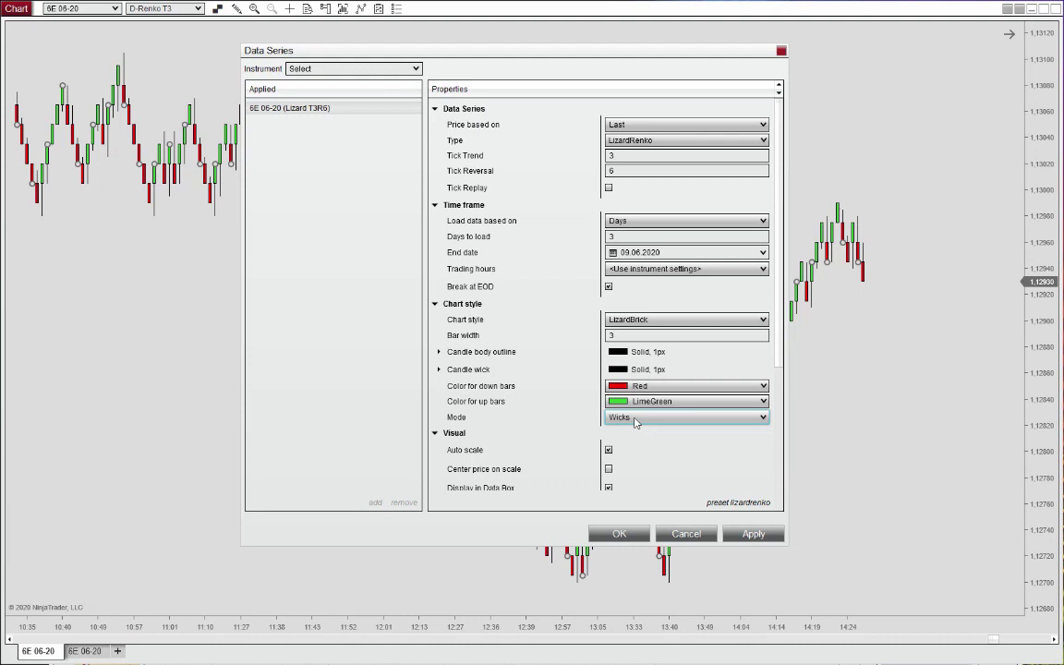
pyautogui.scroll(-1, 771, 462)
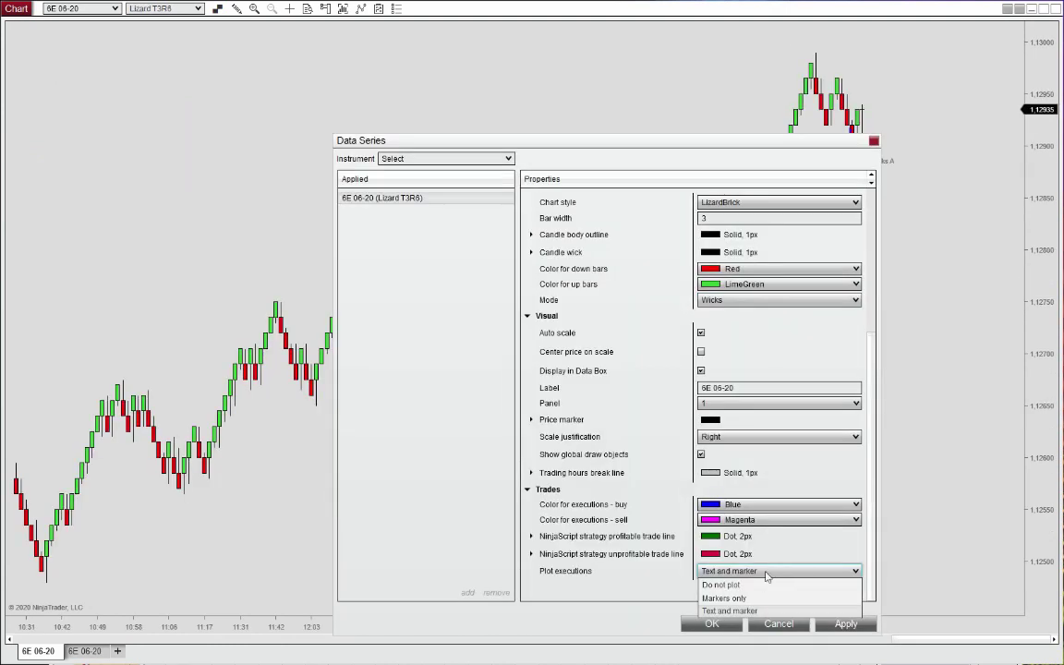
pyautogui.click(757, 593)
# Apply the bar settings and add amaTriggerLines (fast 80, average 20, Cross) to the chart's indicators
pyautogui.click(711, 623)
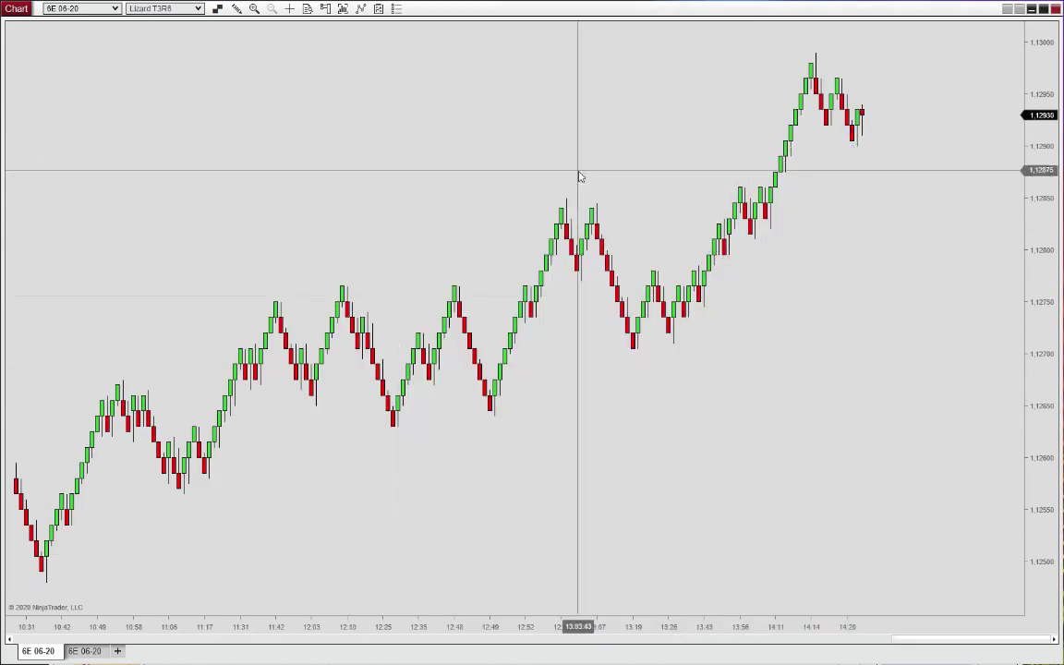
pyautogui.rightClick(372, 135)
pyautogui.click(440, 210)
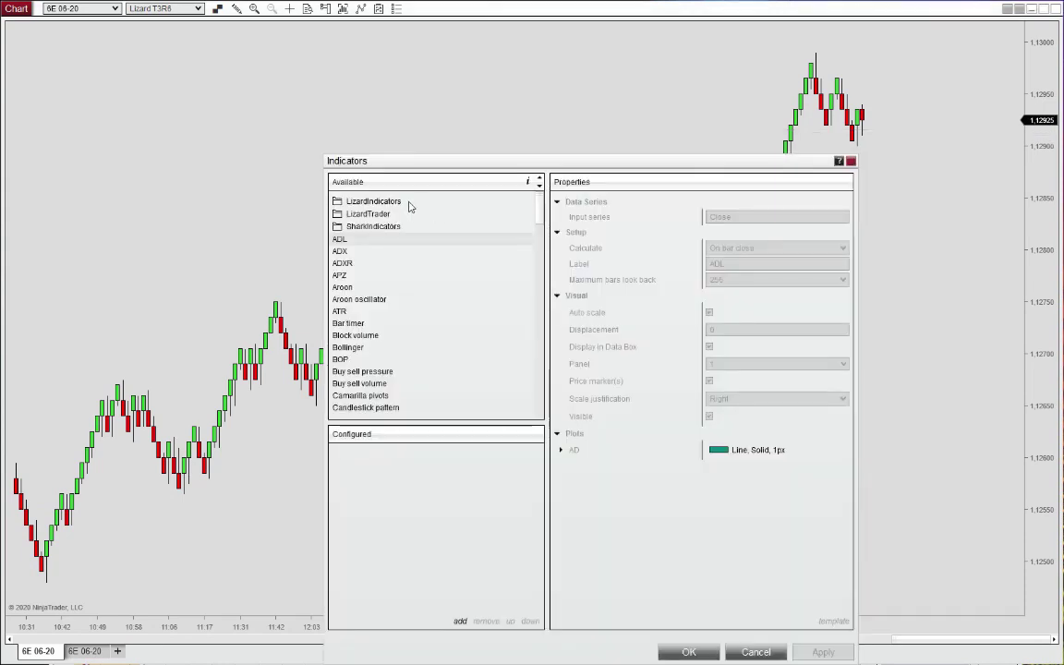
pyautogui.click(398, 201)
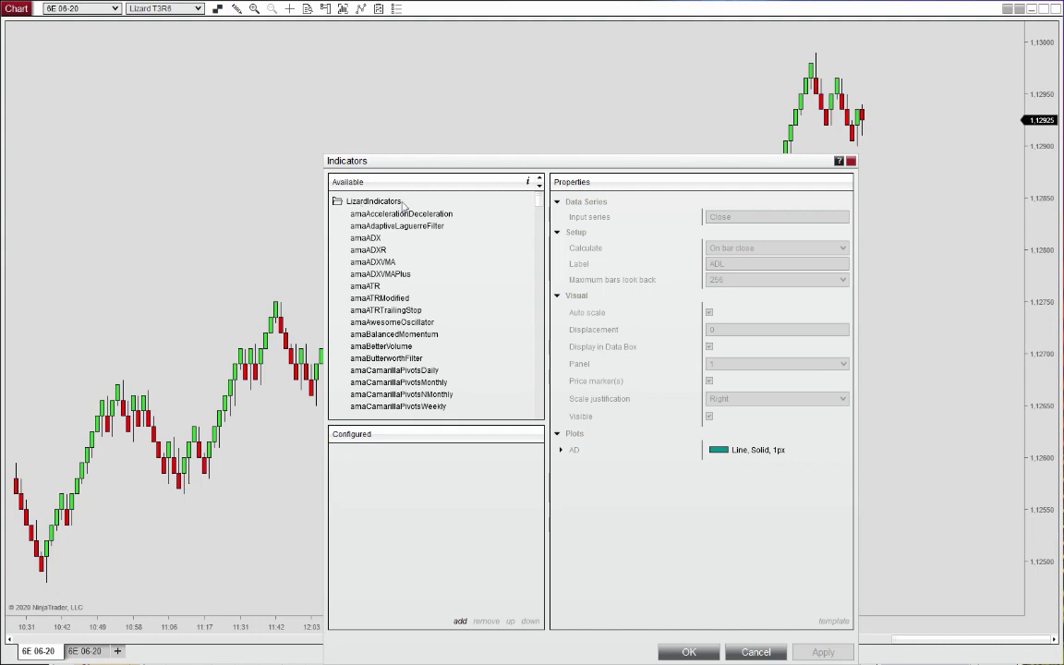
pyautogui.scroll(-15, 393, 240)
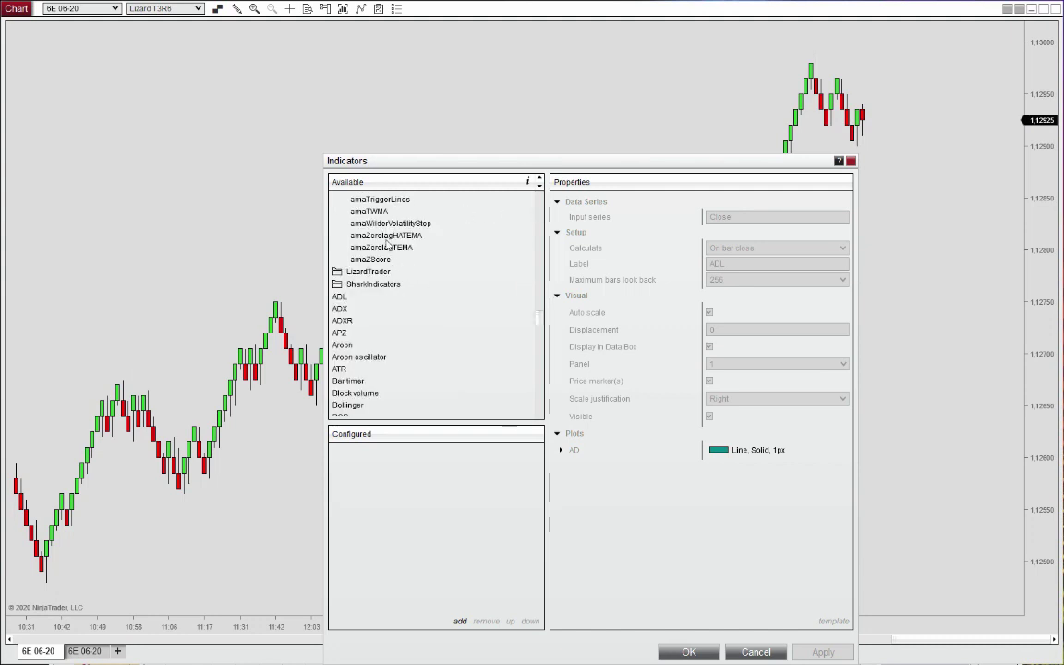
pyautogui.doubleClick(380, 229)
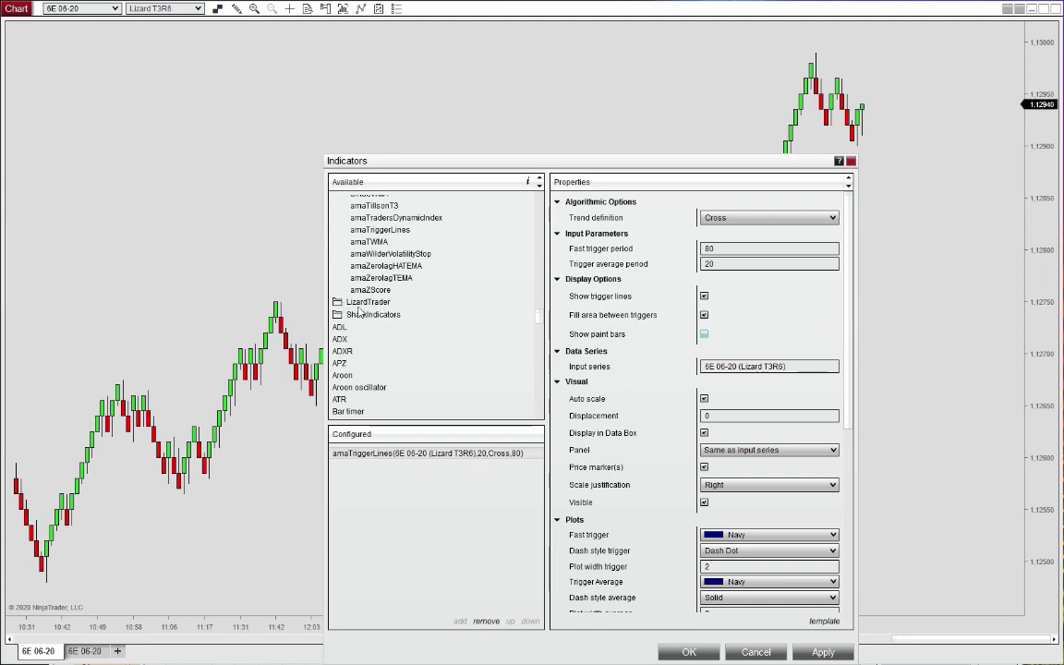
pyautogui.click(350, 305)
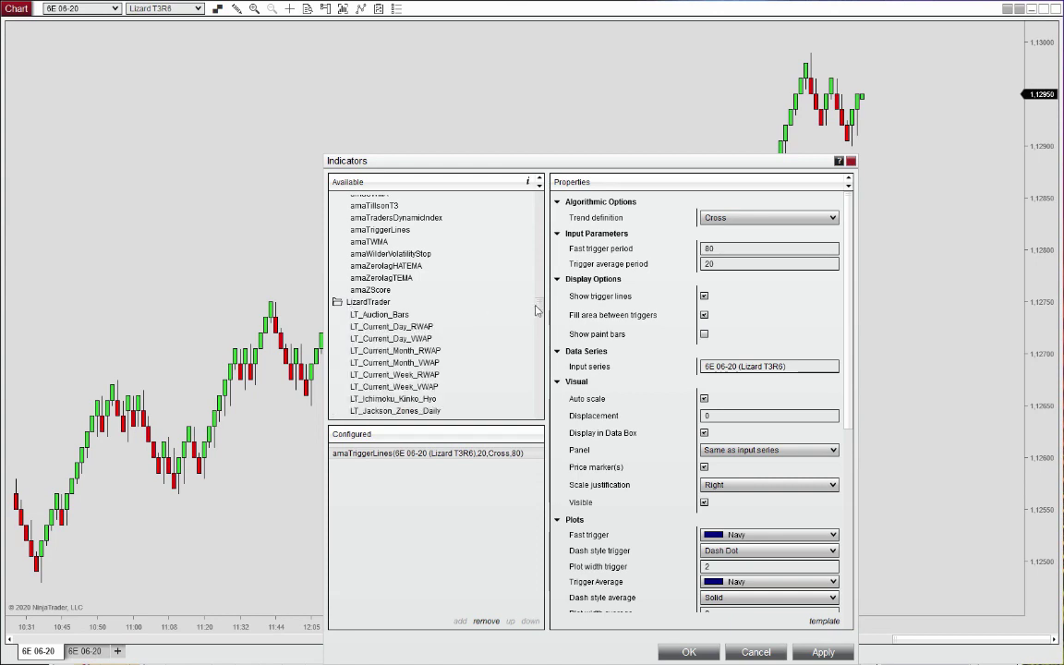
pyautogui.scroll(-10, 480, 304)
pyautogui.scroll(5, 390, 374)
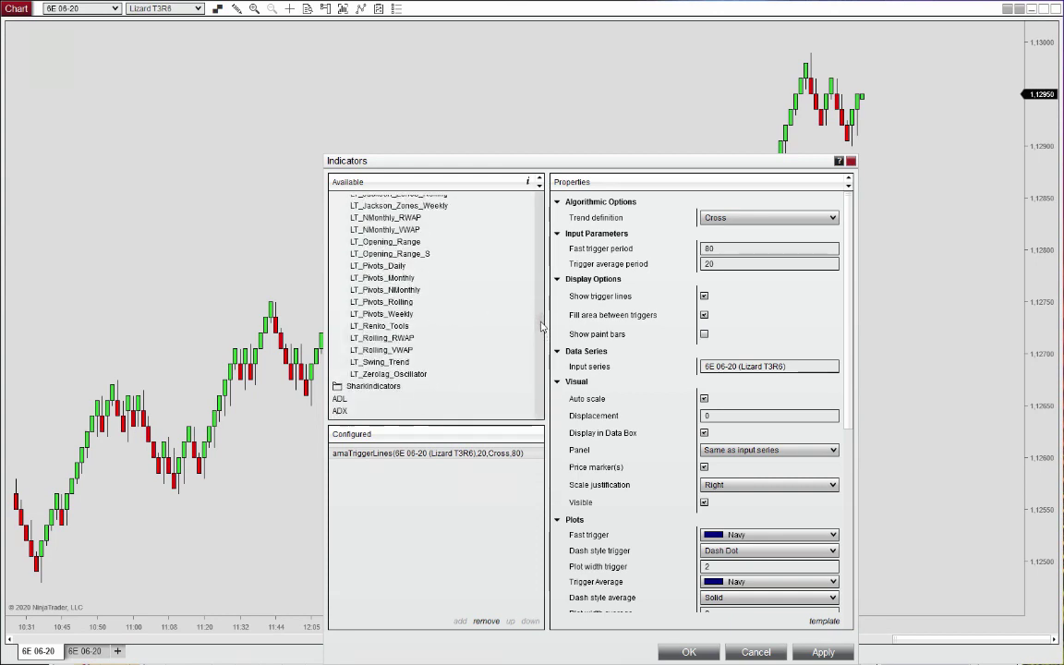
# Add LT_Swing_Trend with Ticks deviation type and an edited deviation multiplier
pyautogui.doubleClick(384, 364)
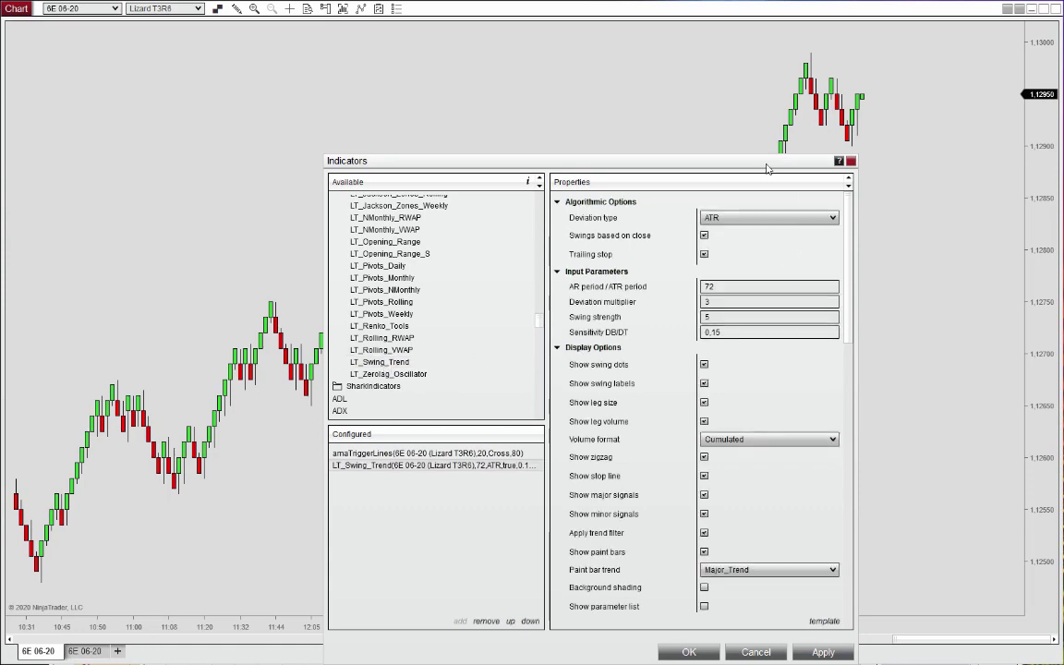
pyautogui.moveTo(690, 161); pyautogui.dragTo(723, 72)
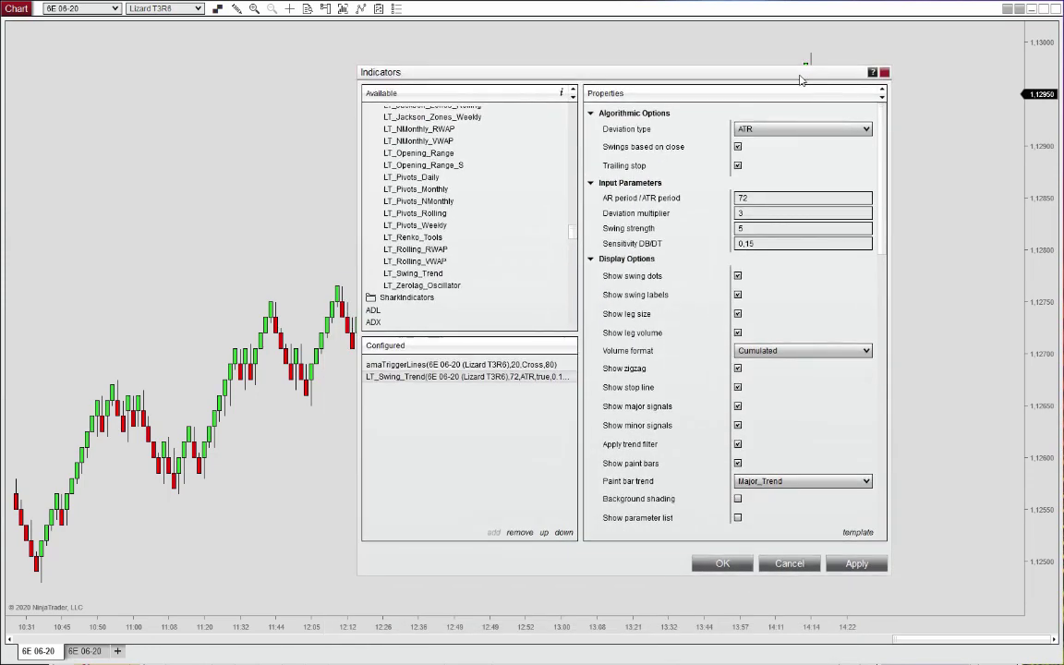
pyautogui.click(804, 135)
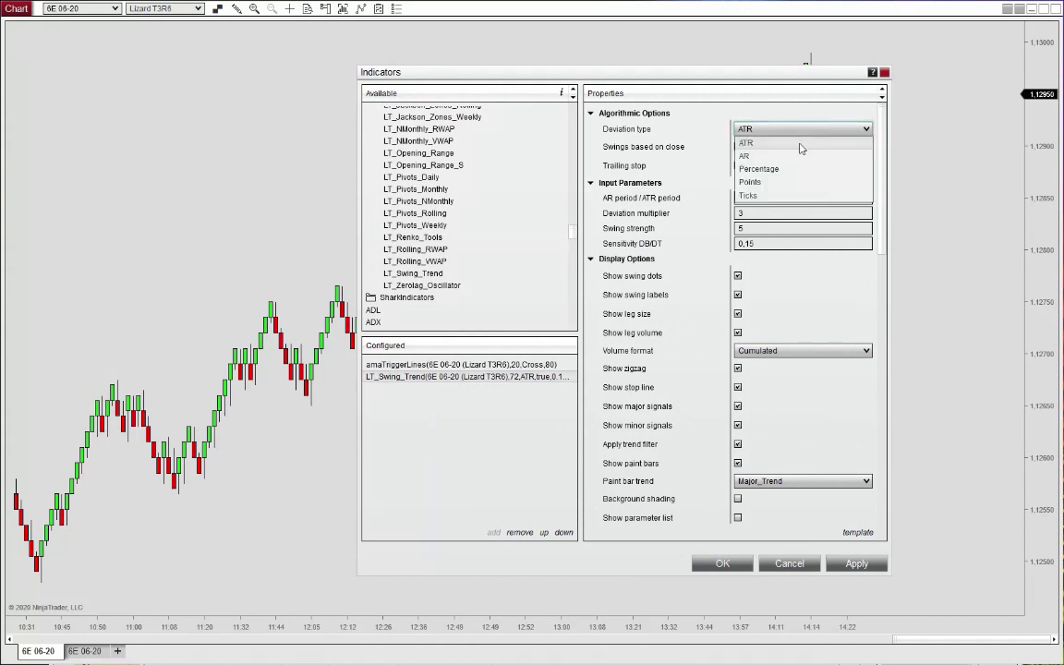
pyautogui.press('Escape')
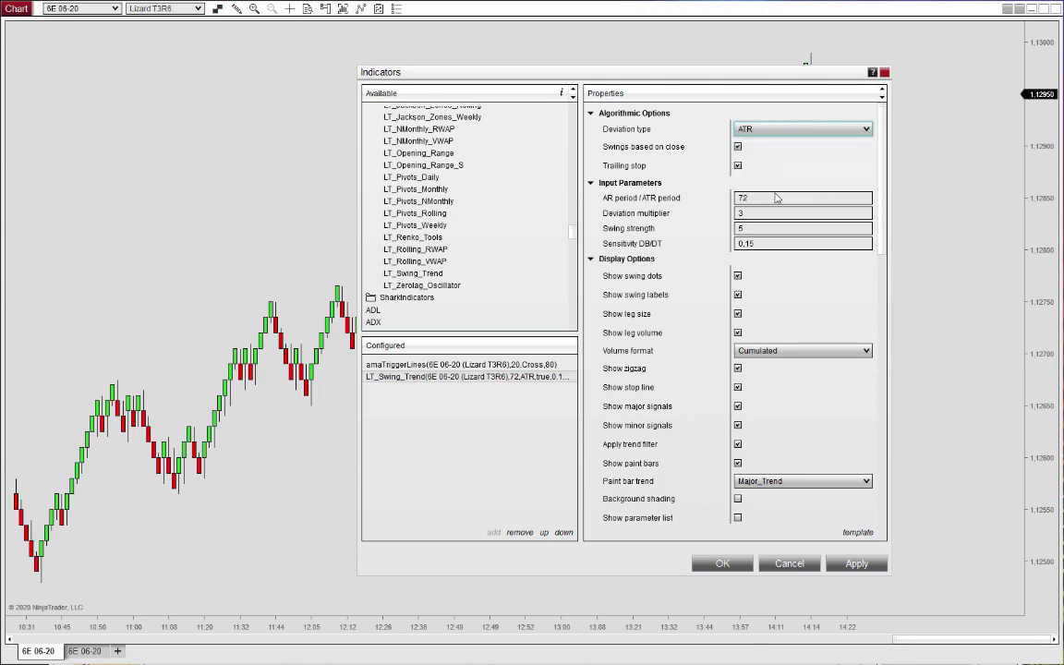
pyautogui.press('t')
pyautogui.click(781, 179)
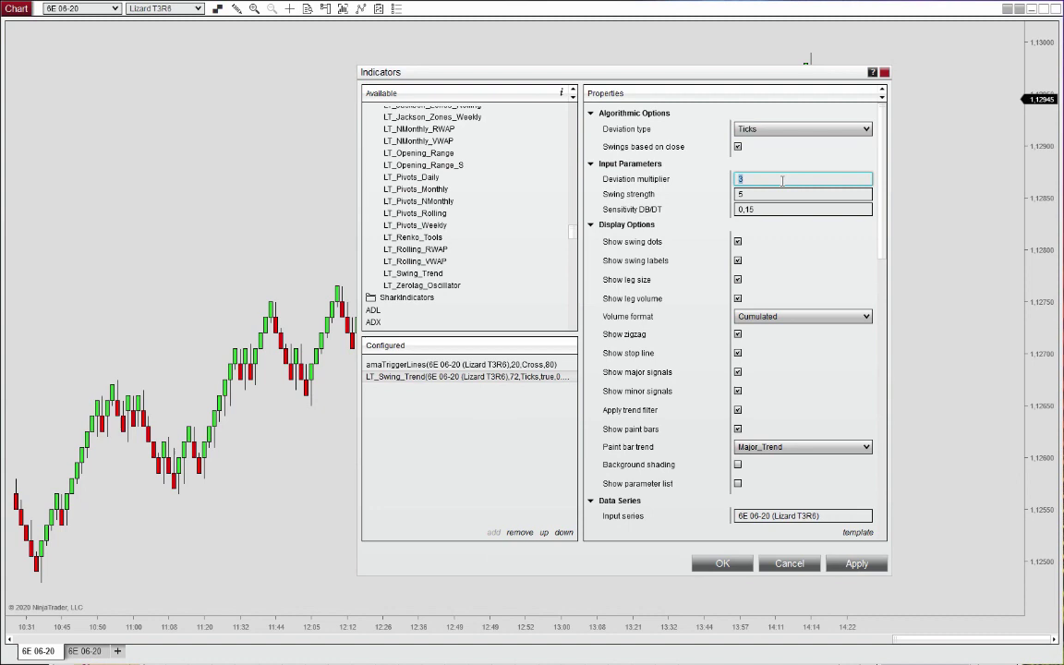
pyautogui.write('18')
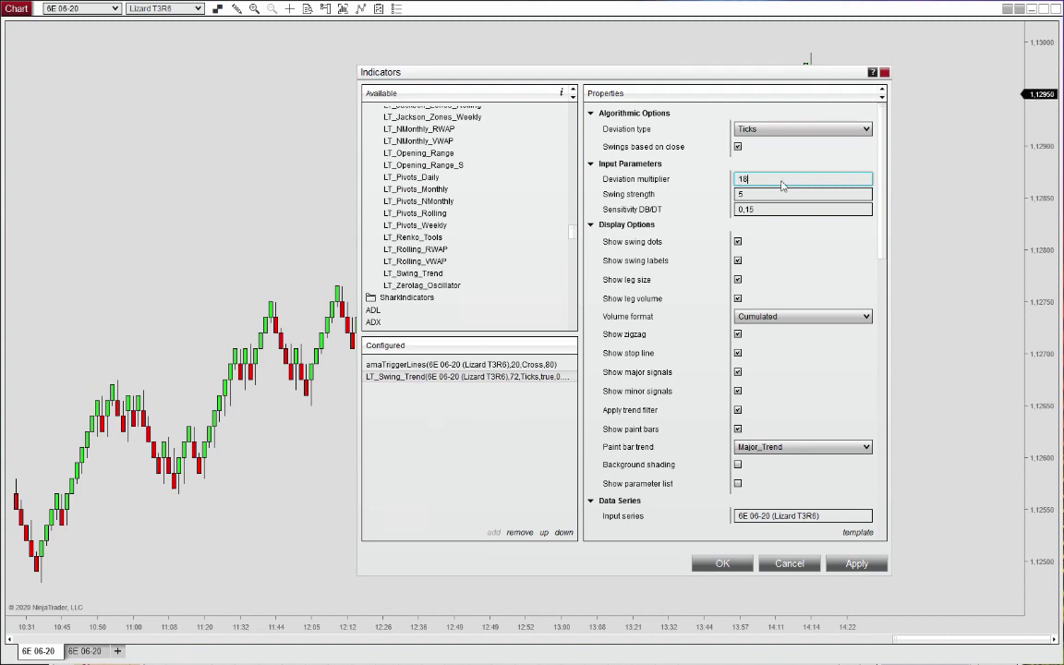
pyautogui.click(755, 193)
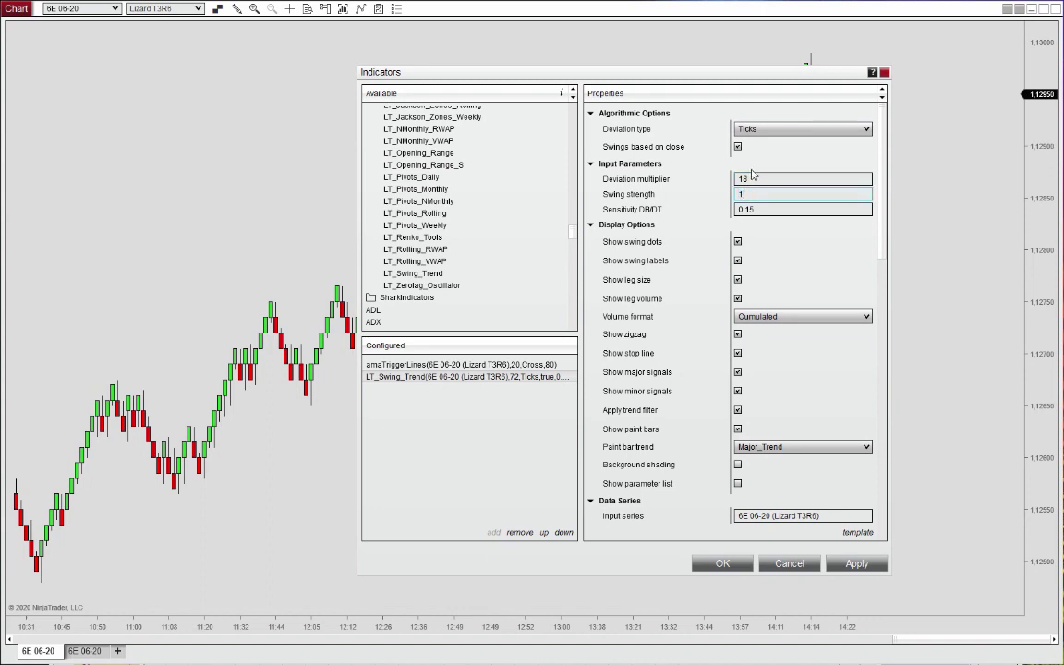
# Turn off LT_Swing_Trend's swing dots, labels, leg size, leg volume, zigzag and stop line
pyautogui.click(738, 242)
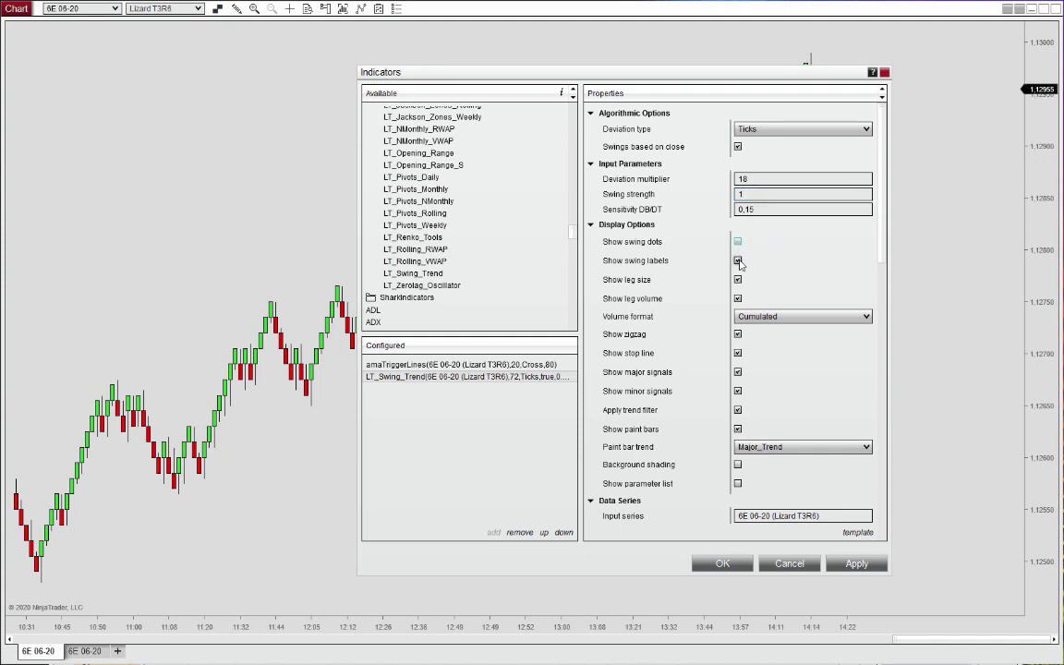
pyautogui.click(738, 261)
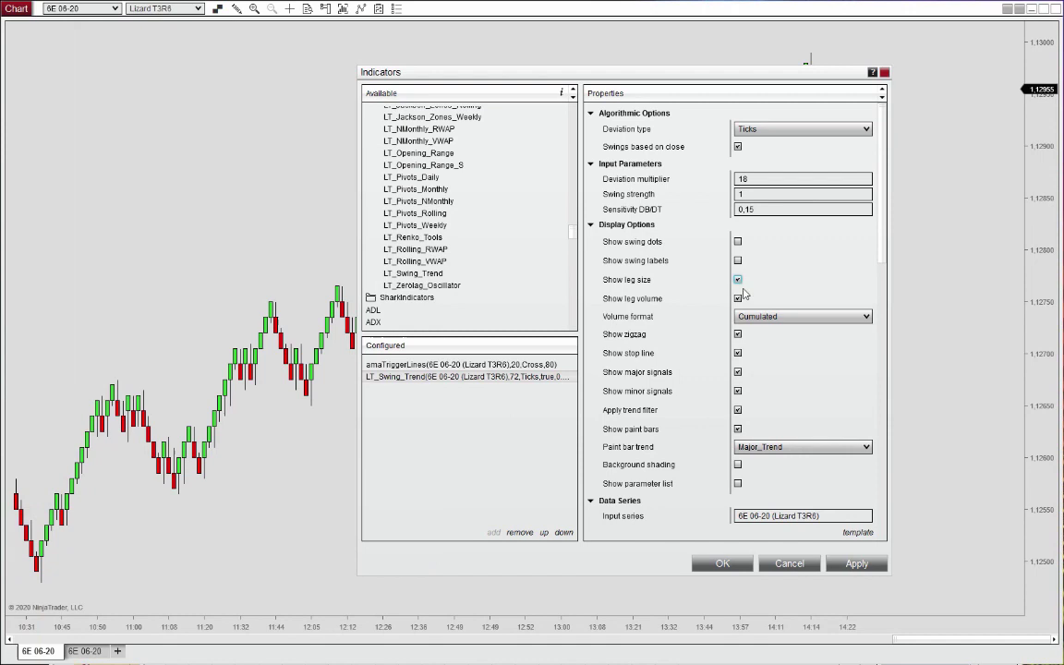
pyautogui.click(738, 279)
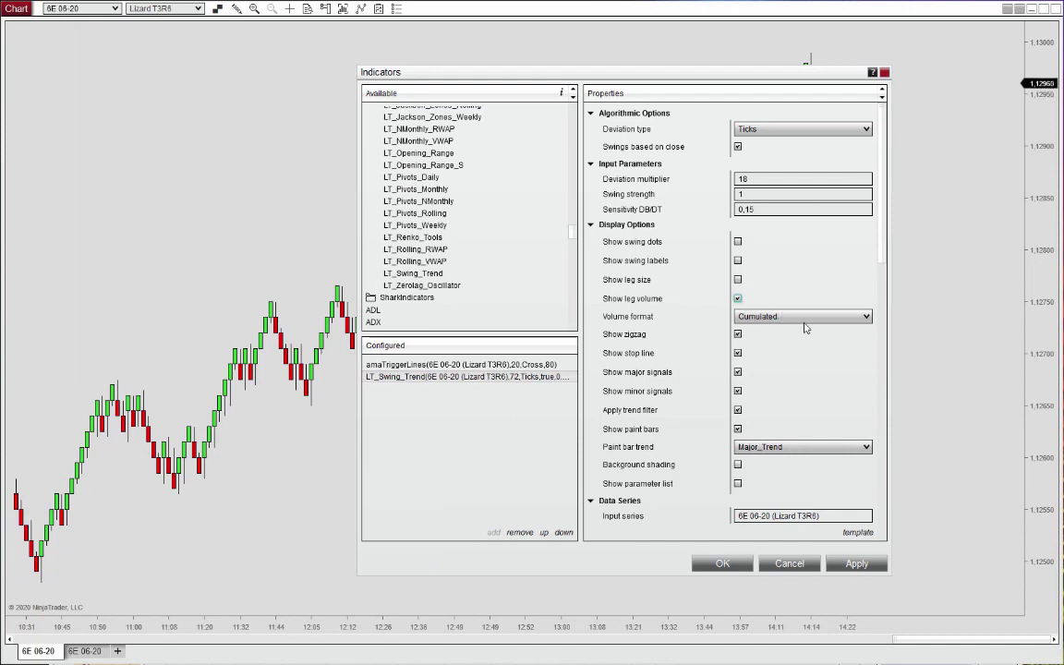
pyautogui.click(738, 298)
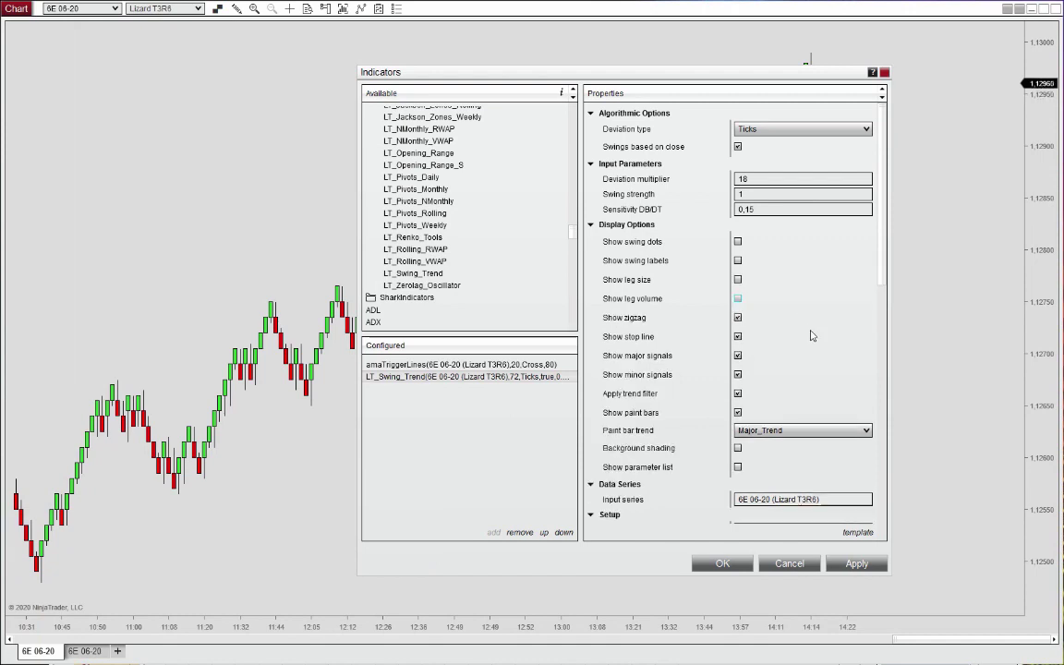
pyautogui.click(739, 317)
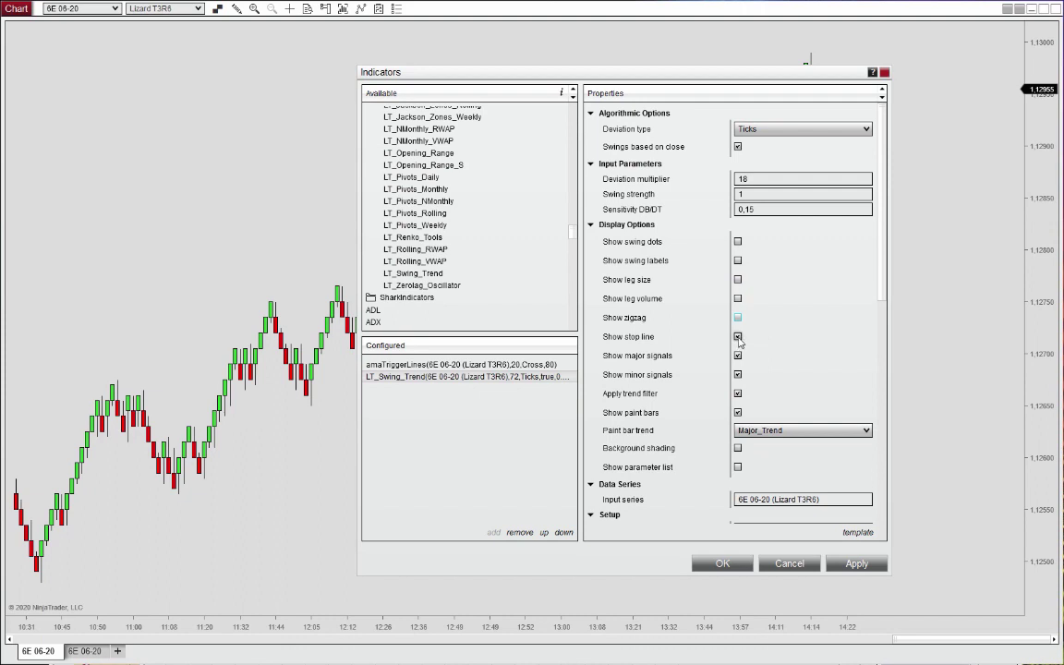
pyautogui.click(738, 337)
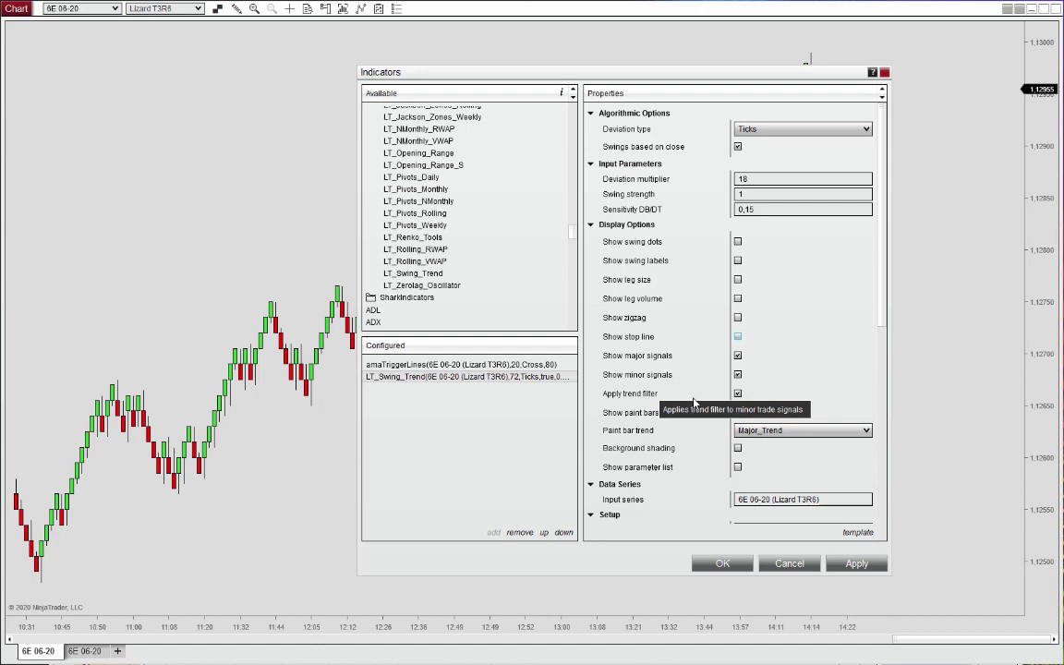
pyautogui.click(738, 413)
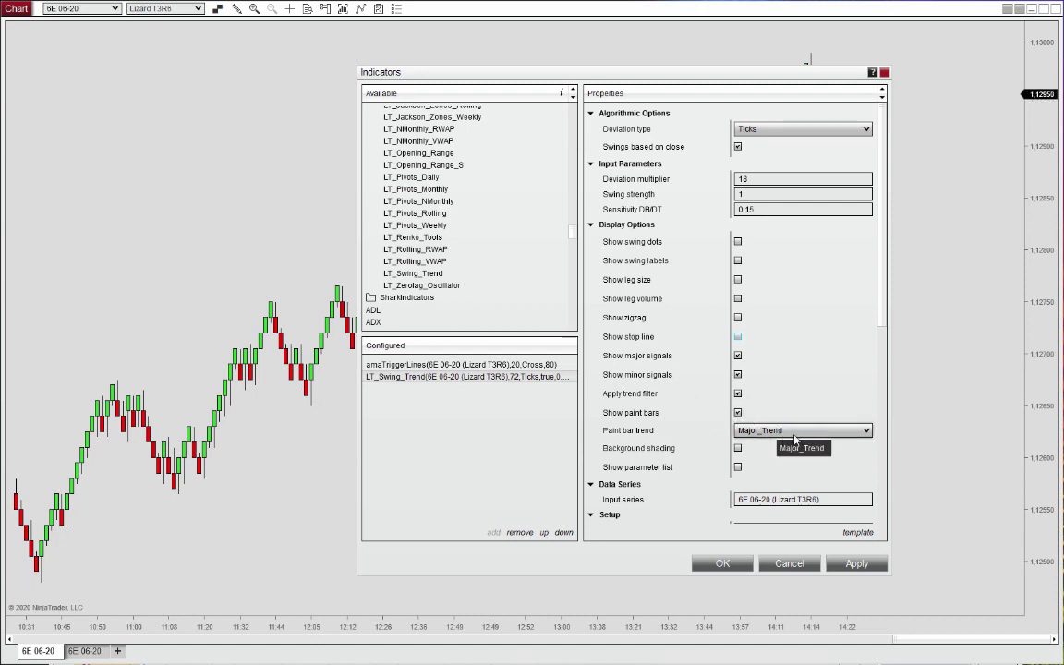
pyautogui.moveTo(572, 231)
pyautogui.mouseDown()
pyautogui.moveTo(574, 254)
pyautogui.moveTo(573, 238)
pyautogui.mouseUp()
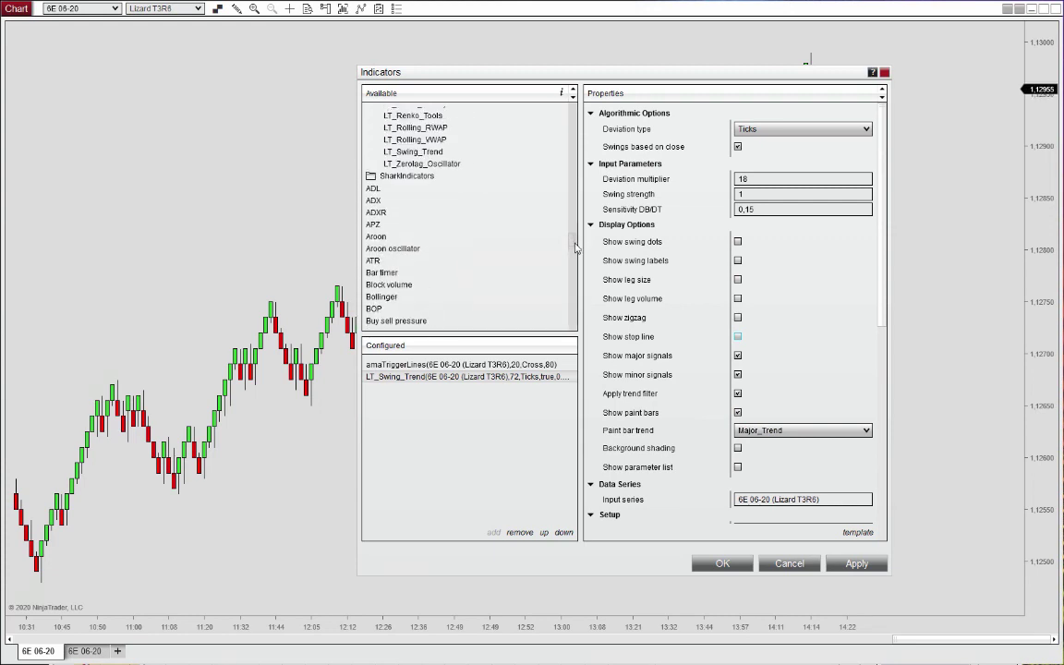
# Add SIBloodHound from SharkIndicators and apply all indicators to the chart
pyautogui.click(418, 178)
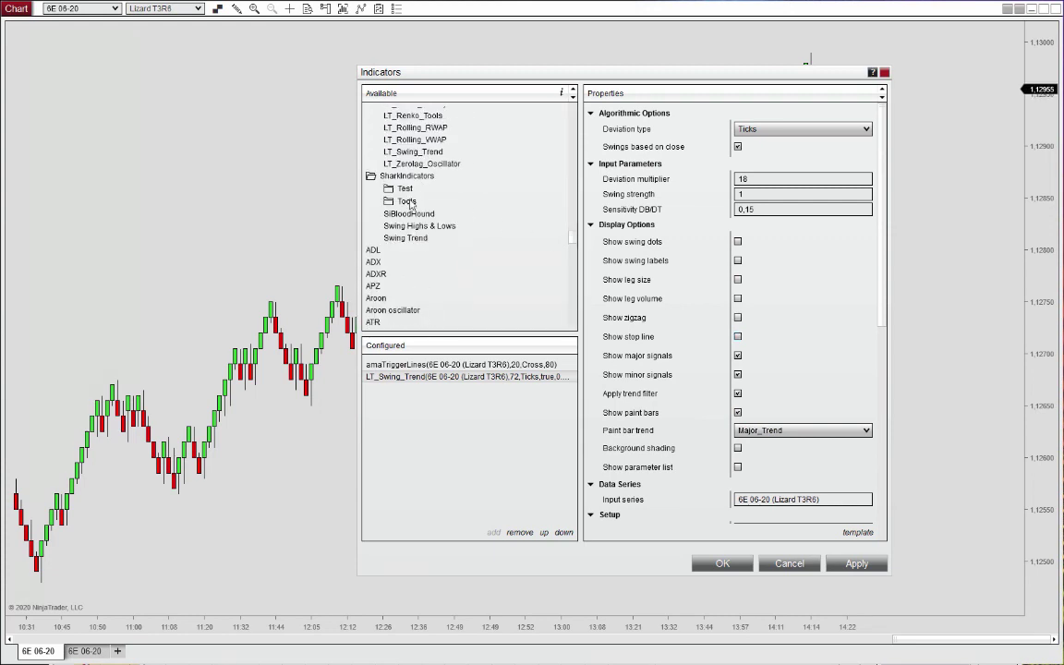
pyautogui.doubleClick(409, 213)
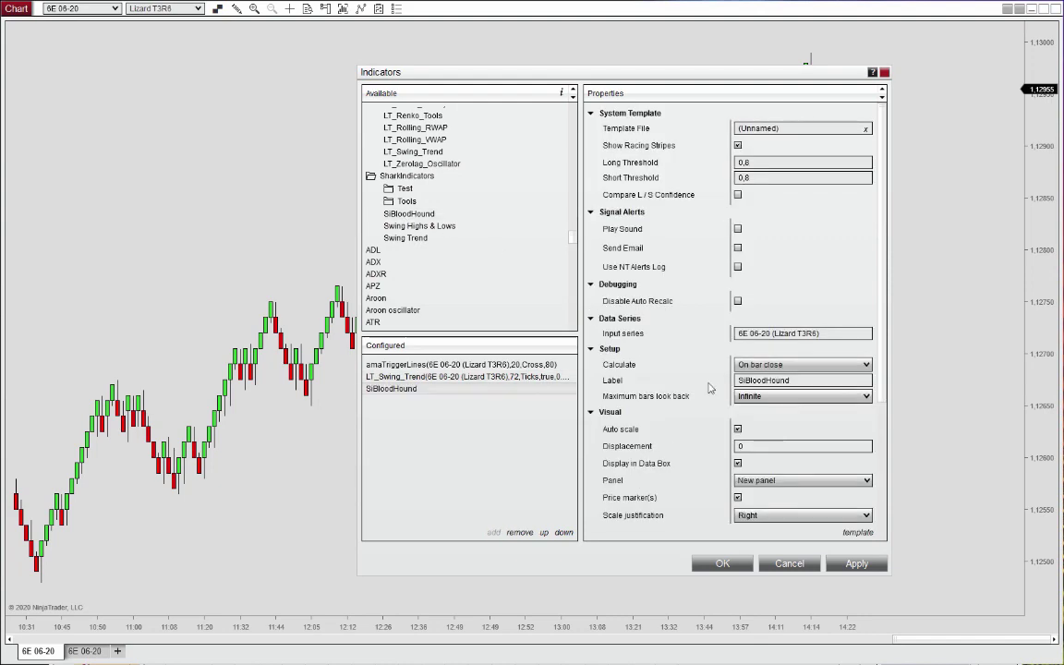
pyautogui.click(723, 564)
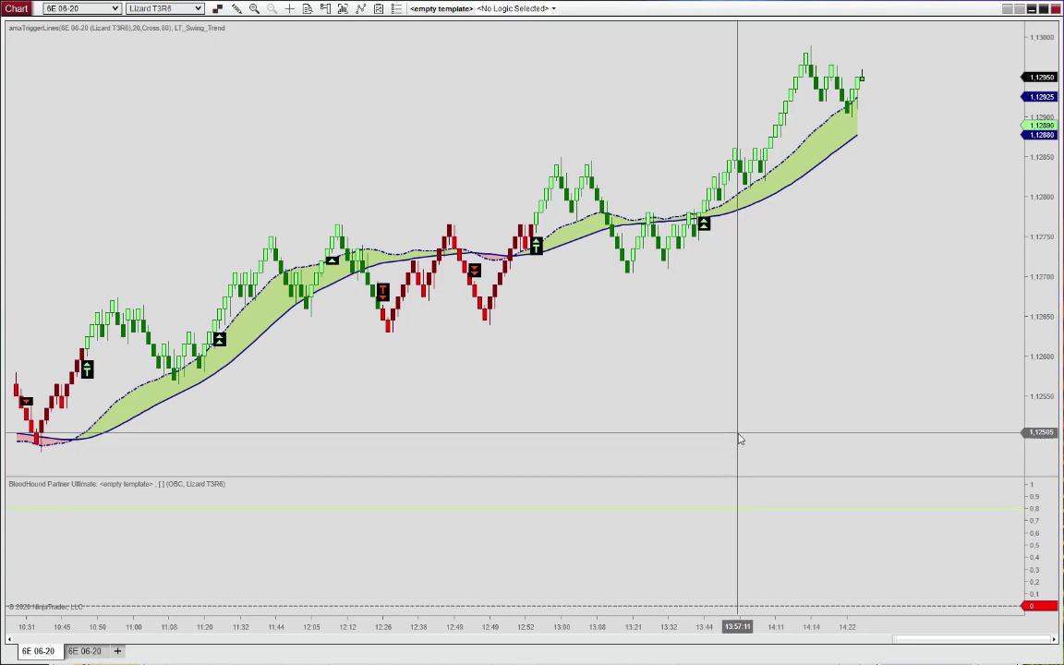
pyautogui.scroll(10, 712, 428)
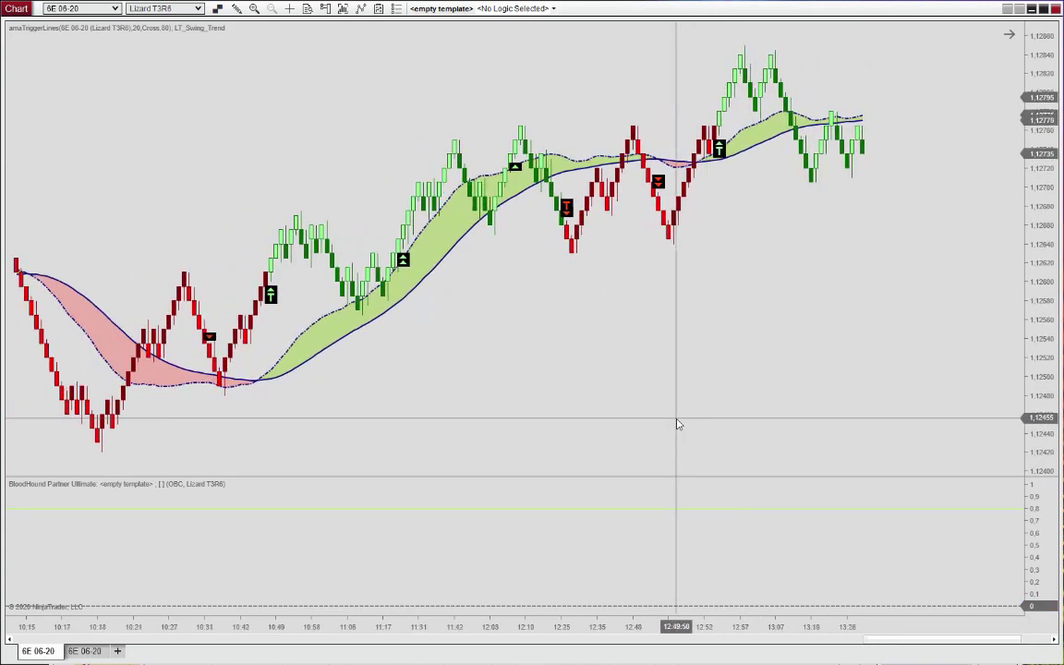
pyautogui.scroll(-5, 677, 423)
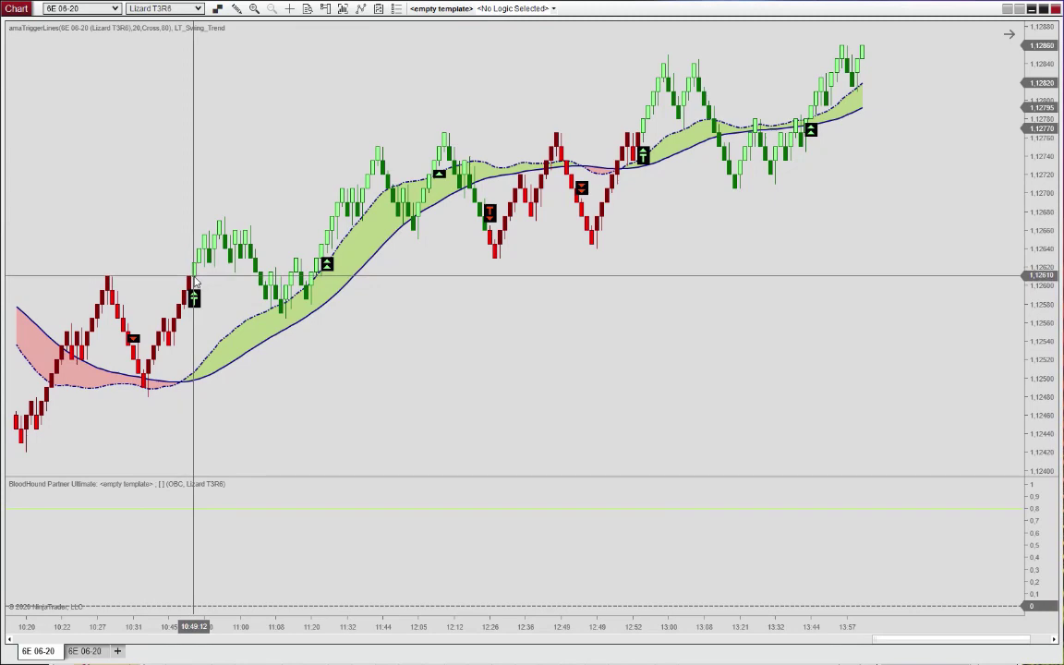
pyautogui.scroll(5, 242, 494)
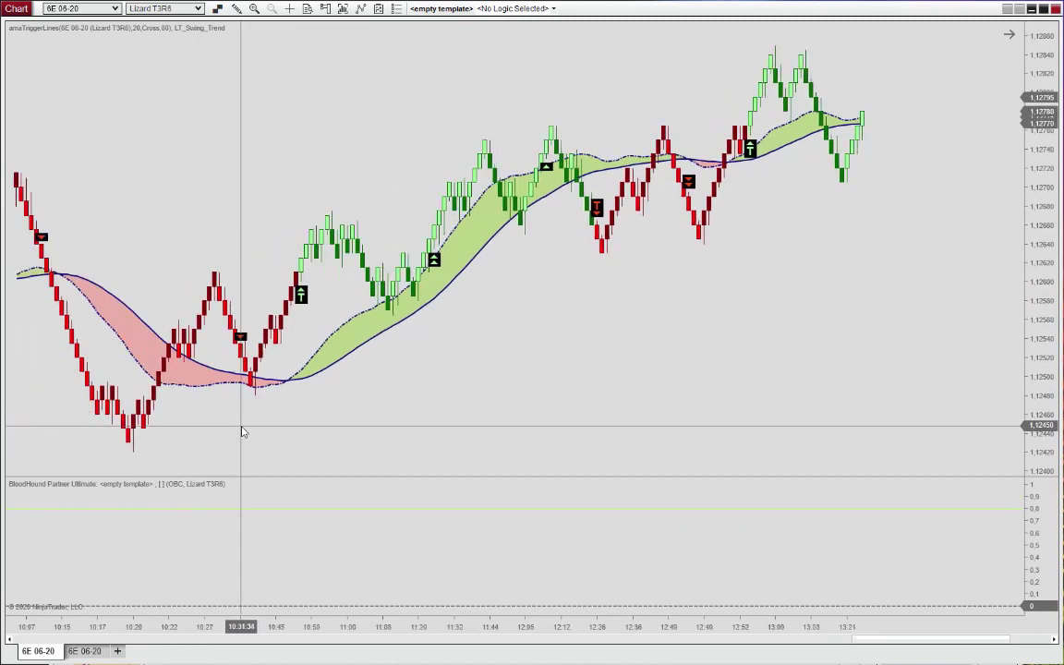
pyautogui.scroll(3, 277, 444)
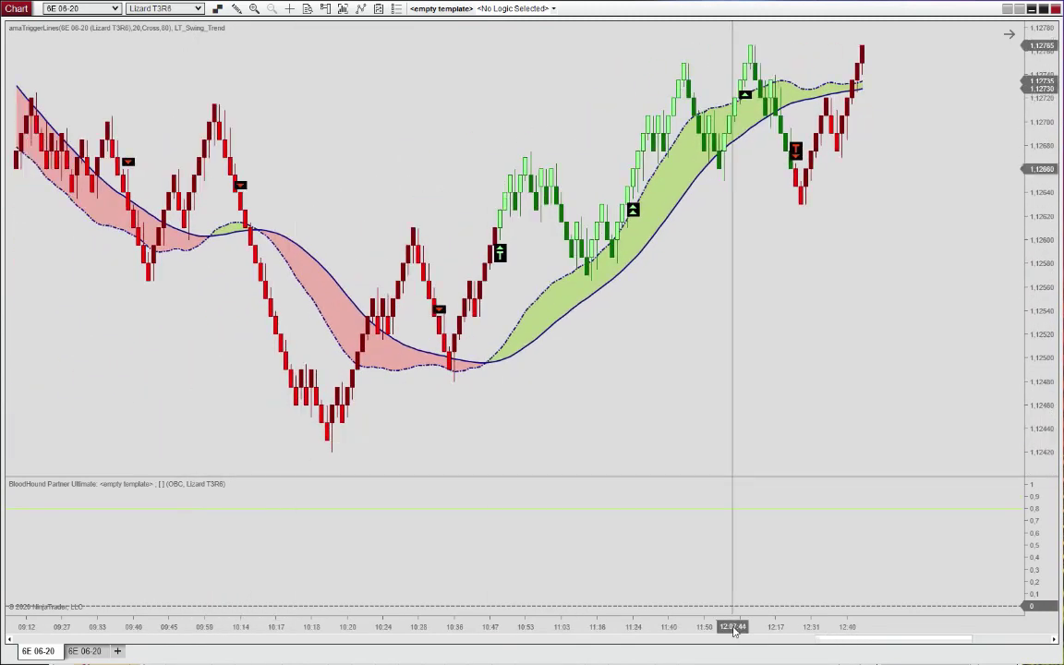
pyautogui.moveTo(741, 630); pyautogui.dragTo(413, 623)
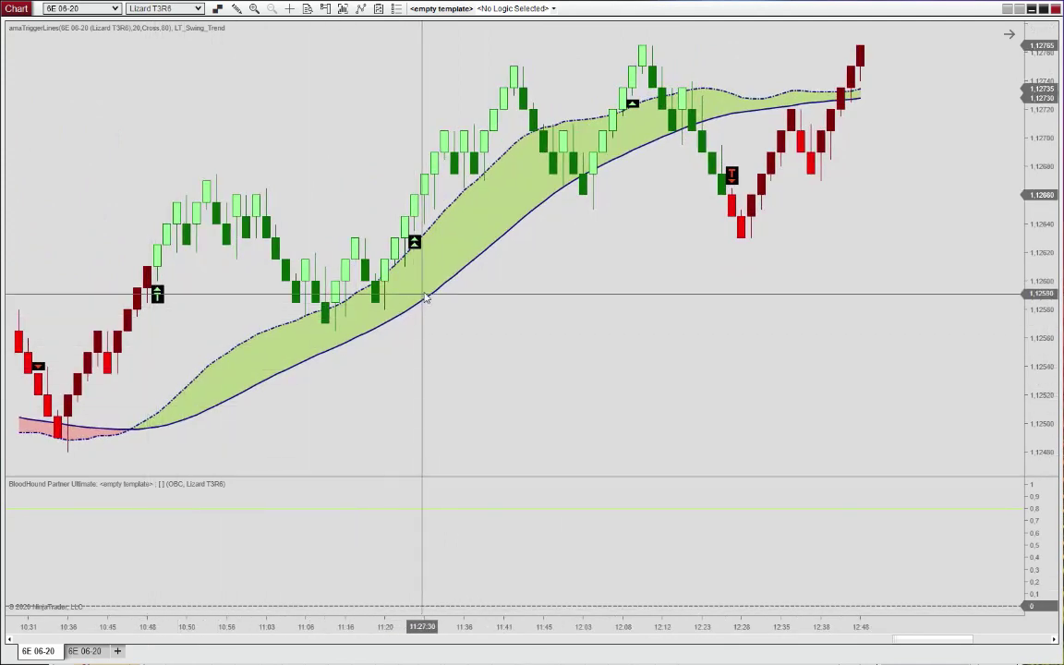
pyautogui.scroll(-10, 855, 401)
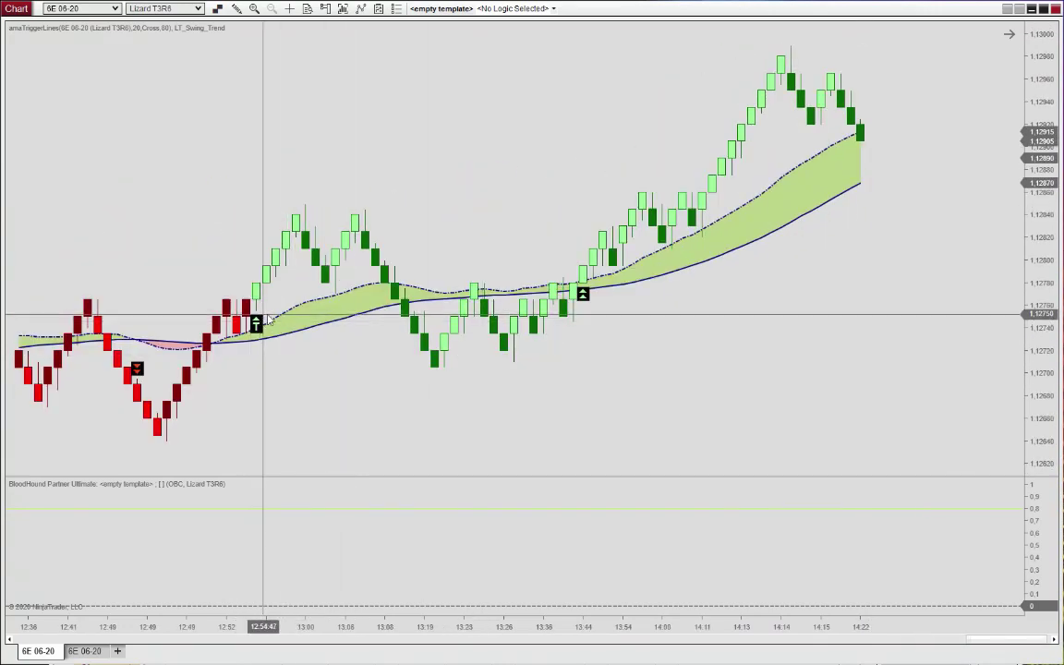
pyautogui.scroll(-2, 762, 270)
pyautogui.scroll(10, 763, 274)
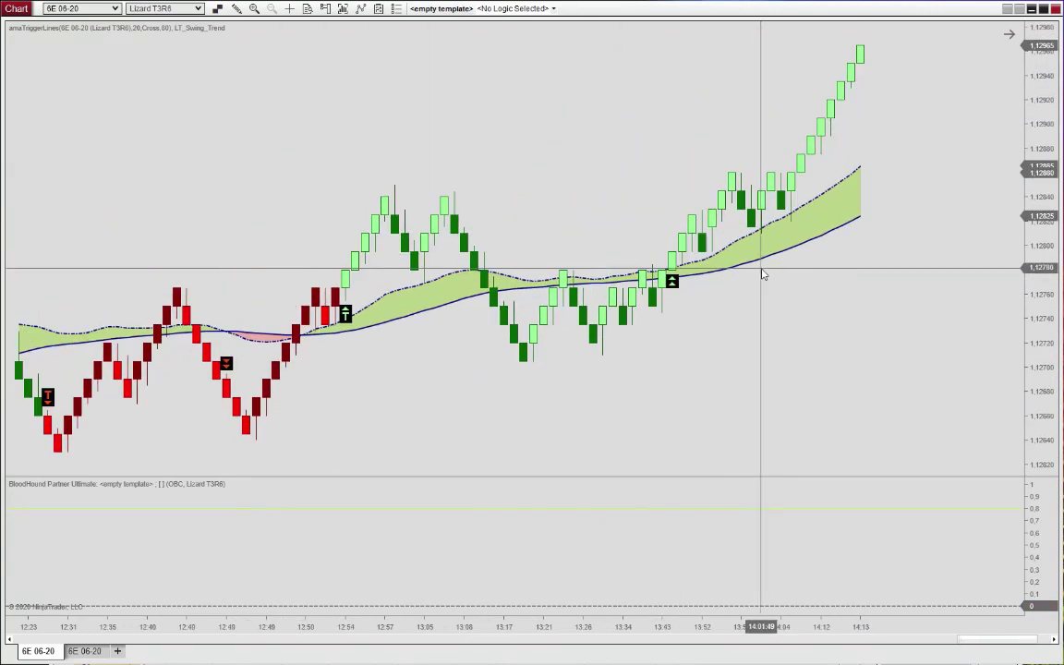
pyautogui.scroll(5, 761, 273)
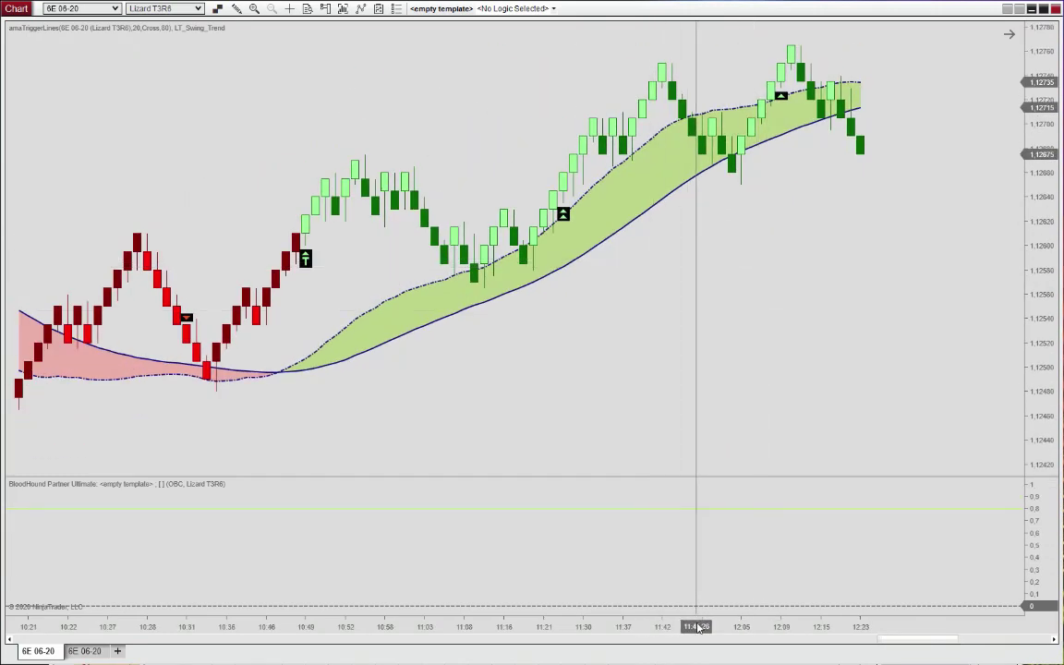
pyautogui.moveTo(698, 627); pyautogui.dragTo(591, 630)
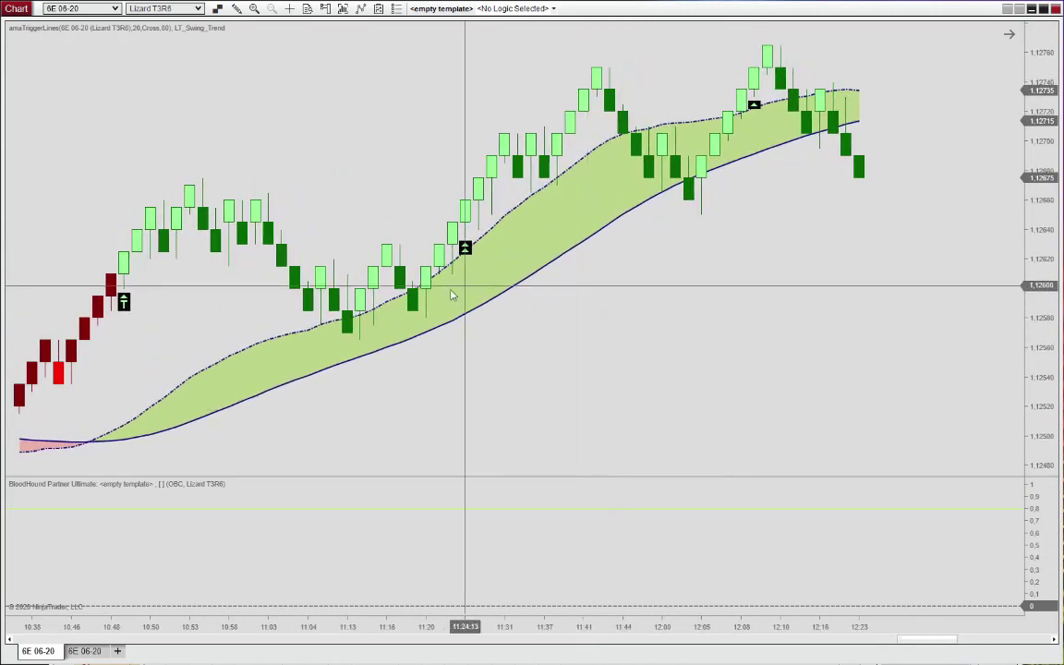
pyautogui.scroll(3, 744, 290)
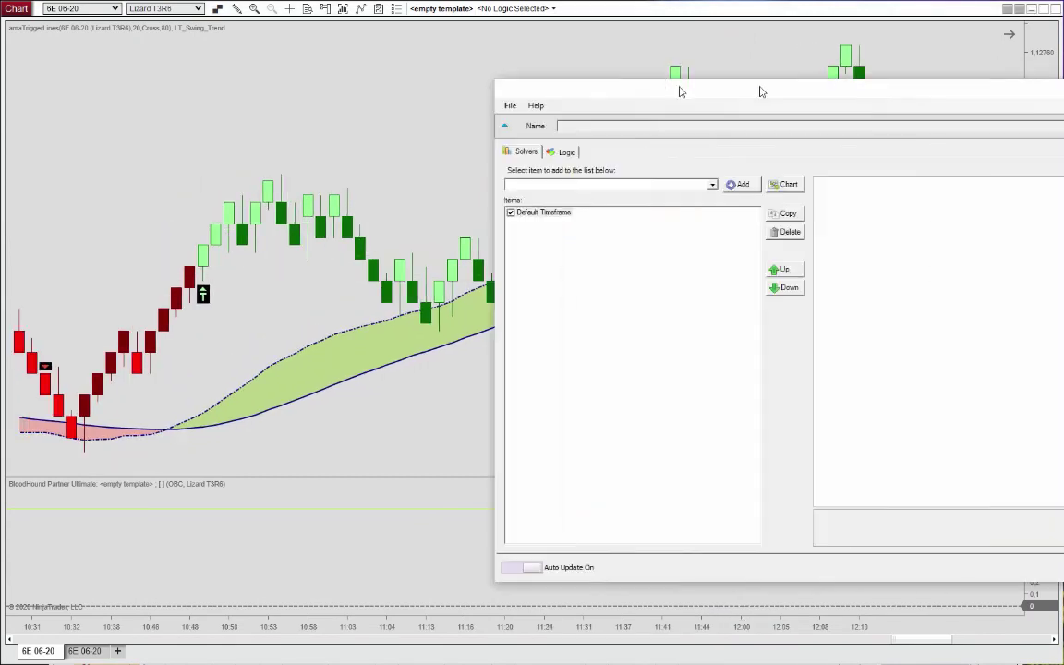
# In the BloodHound editor, add an Indicator Comparison solver named 'TriggerLines Trend'
pyautogui.moveTo(761, 90); pyautogui.dragTo(556, 91)
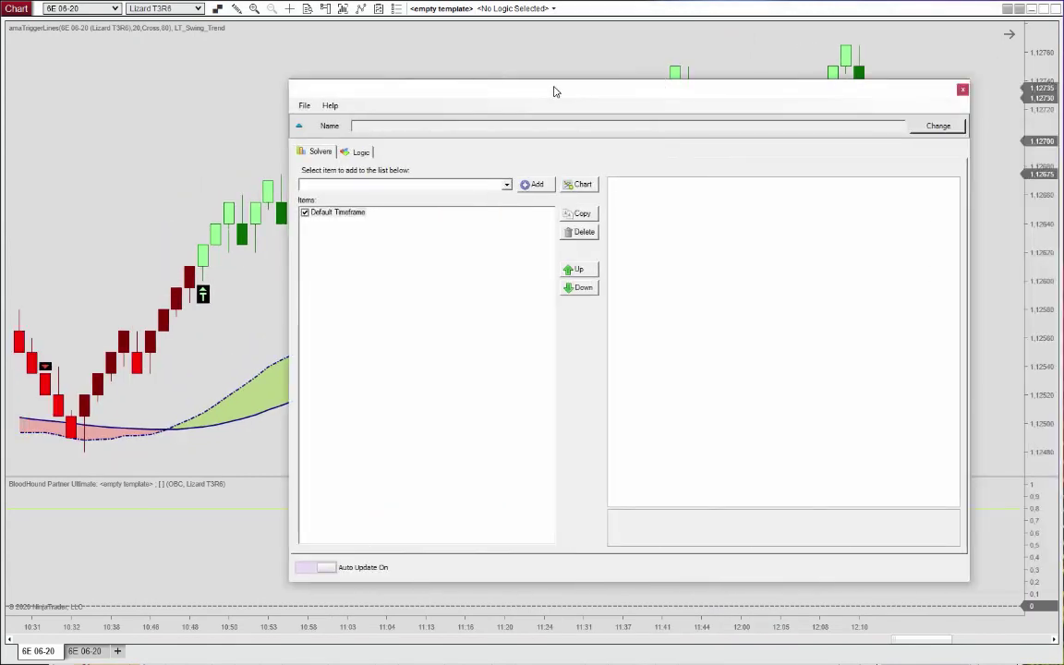
pyautogui.click(506, 185)
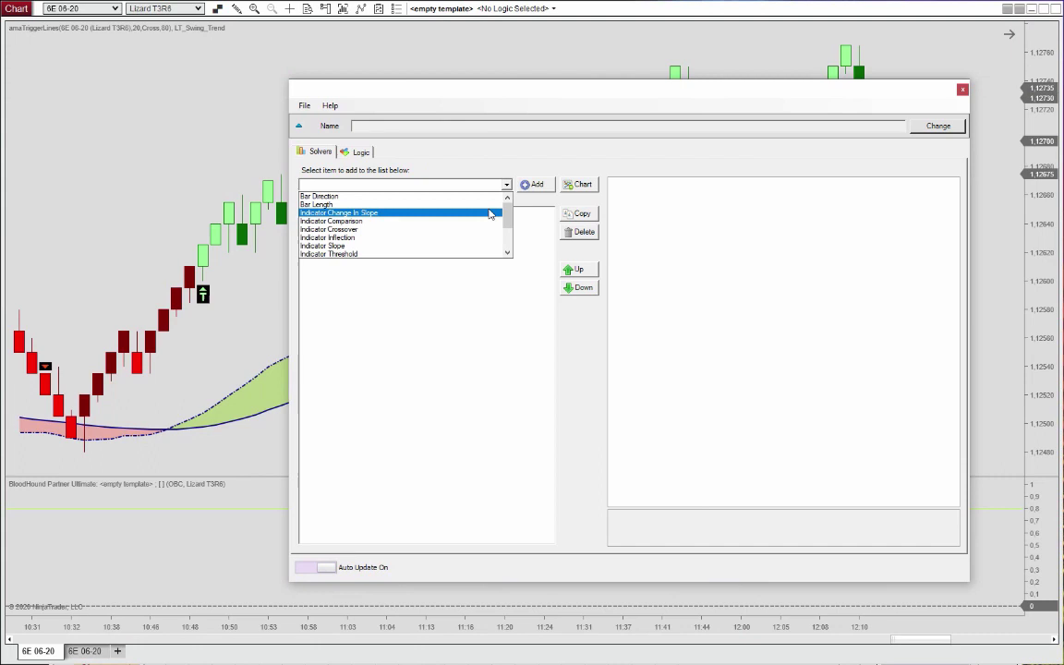
pyautogui.click(497, 222)
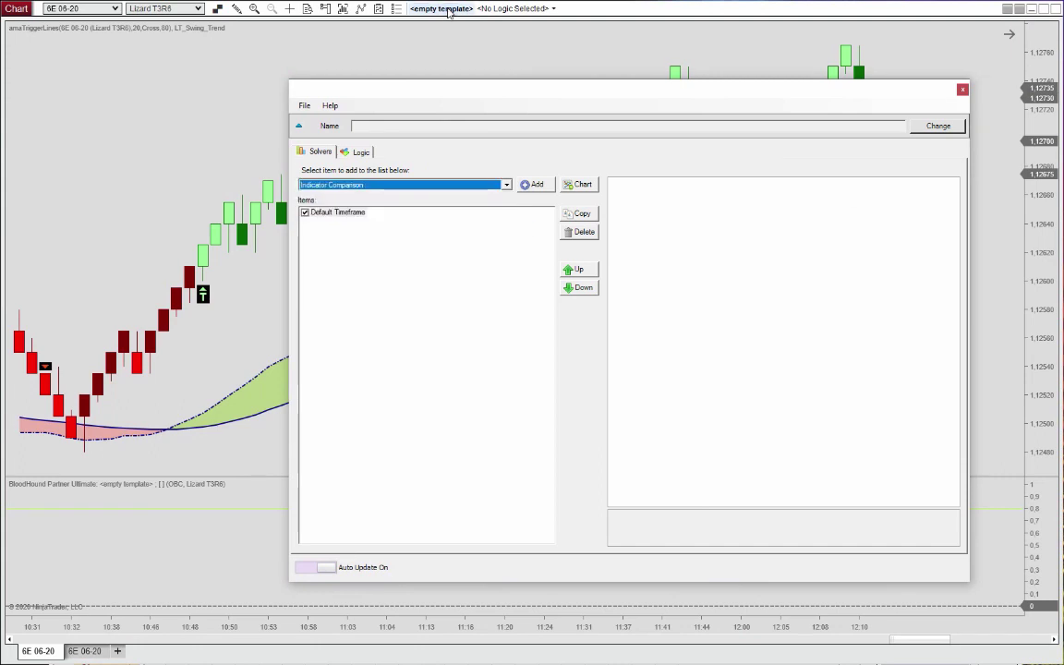
pyautogui.click(537, 185)
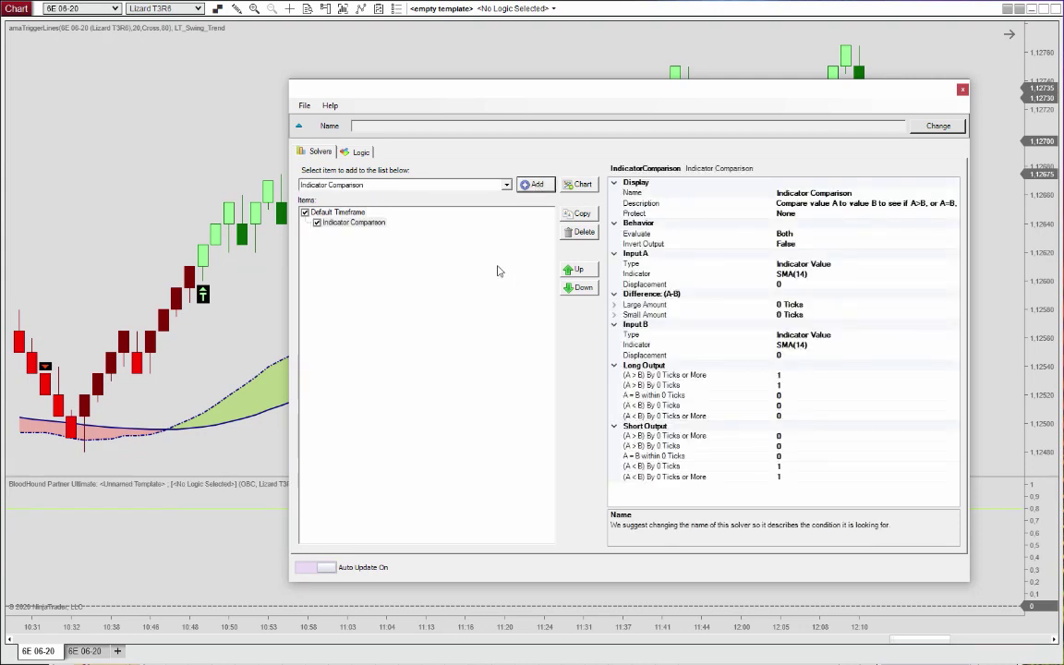
pyautogui.click(831, 193)
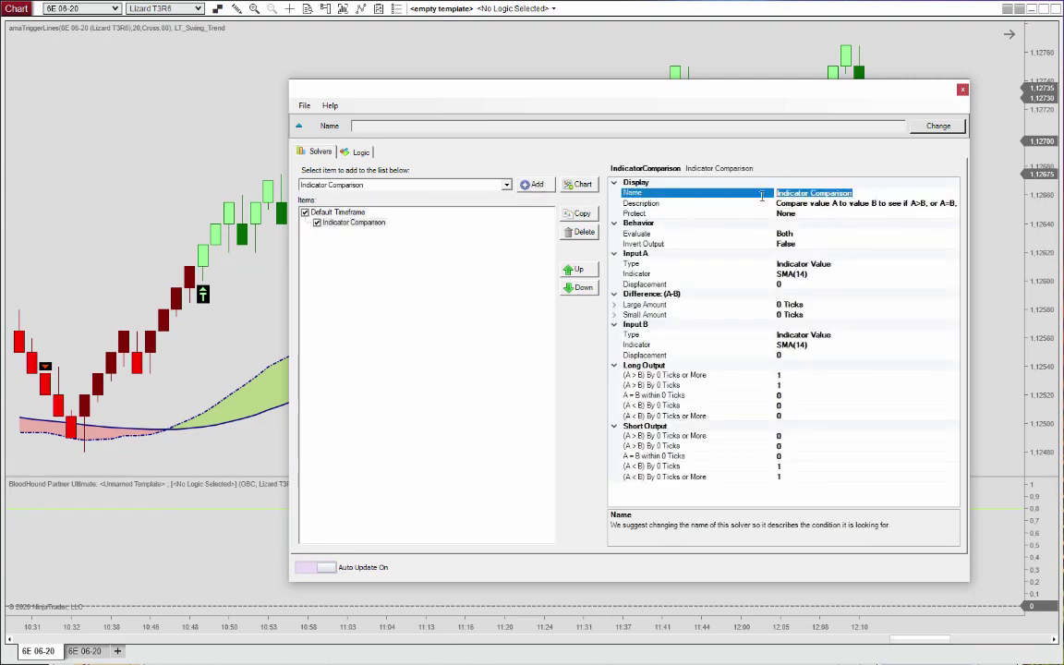
pyautogui.write('TriggerLines Trend')
pyautogui.click(865, 276)
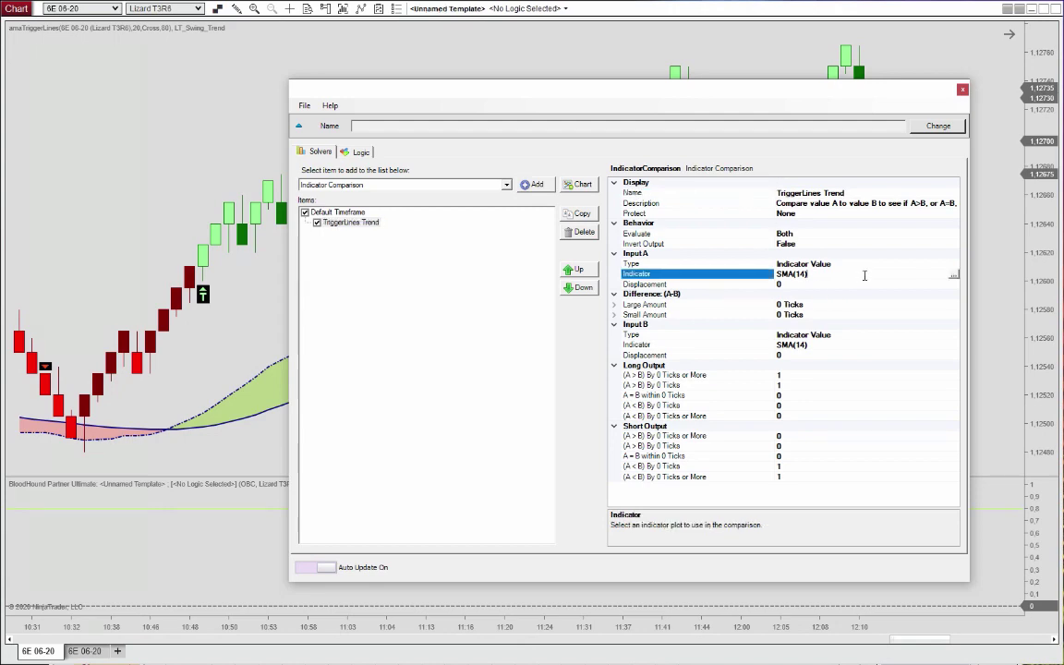
pyautogui.click(953, 275)
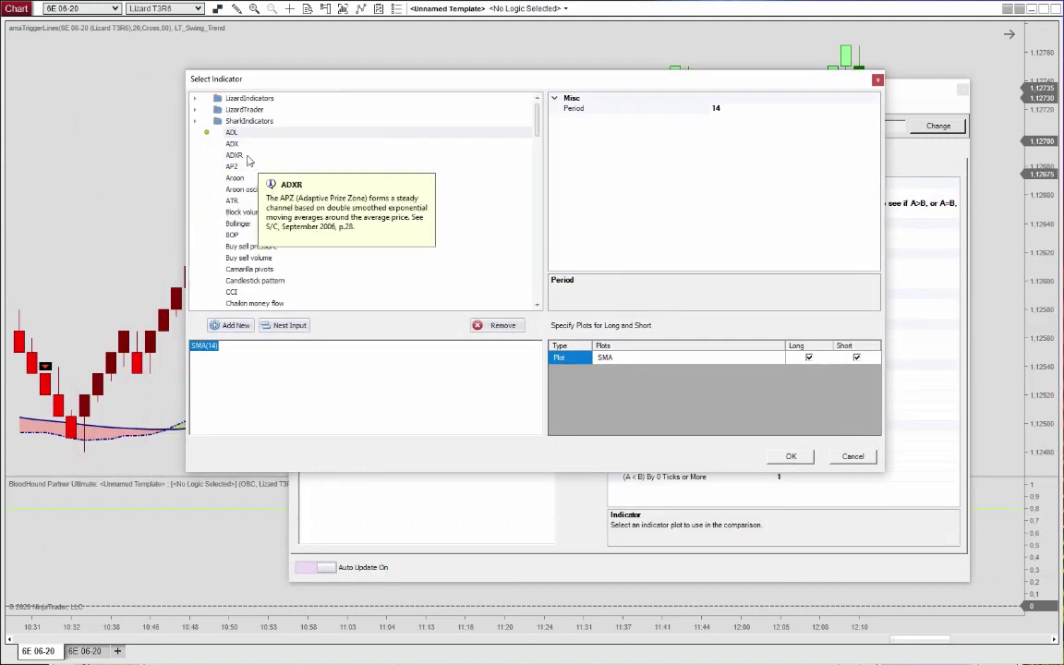
# Set Input A to amaTriggerLines(20,Cross,80), using its Trend series for long and short
pyautogui.click(194, 98)
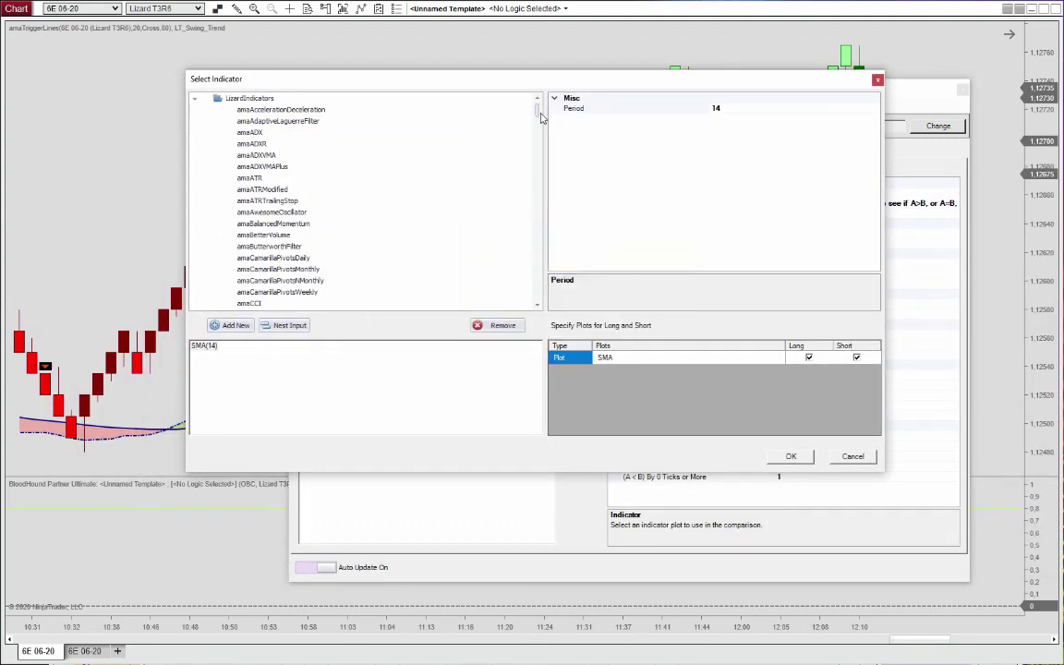
pyautogui.moveTo(542, 115); pyautogui.dragTo(545, 225)
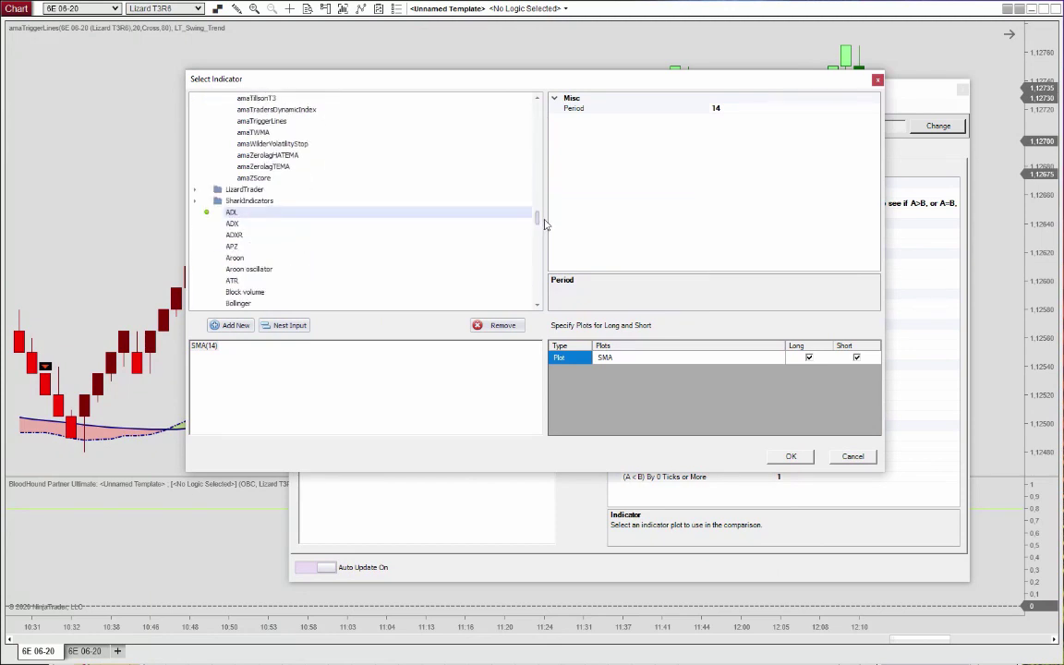
pyautogui.click(272, 123)
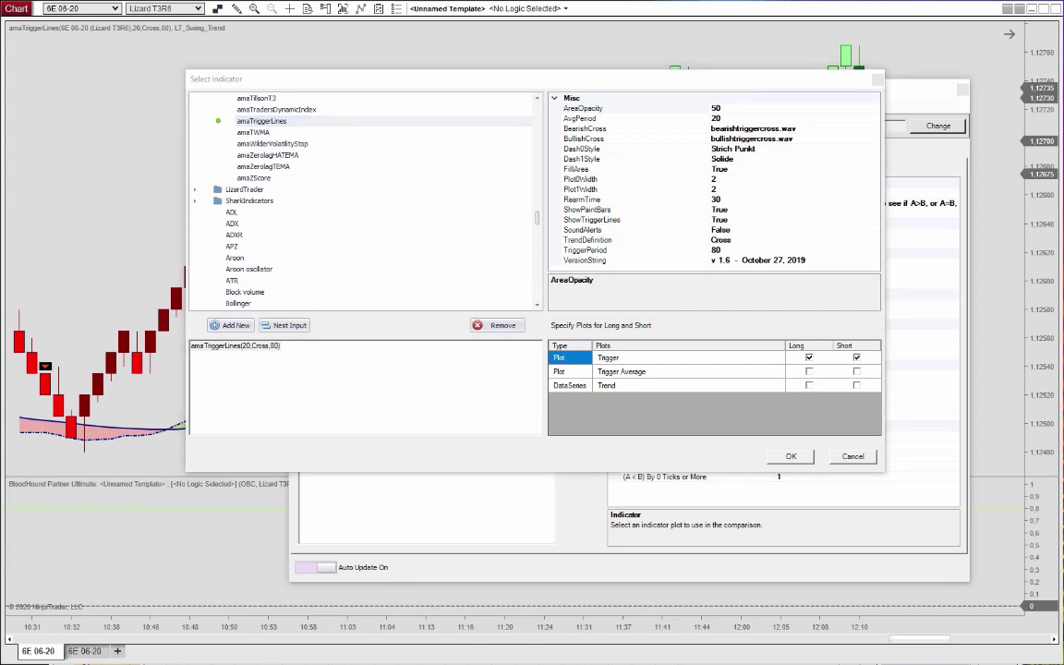
pyautogui.click(809, 385)
pyautogui.click(859, 387)
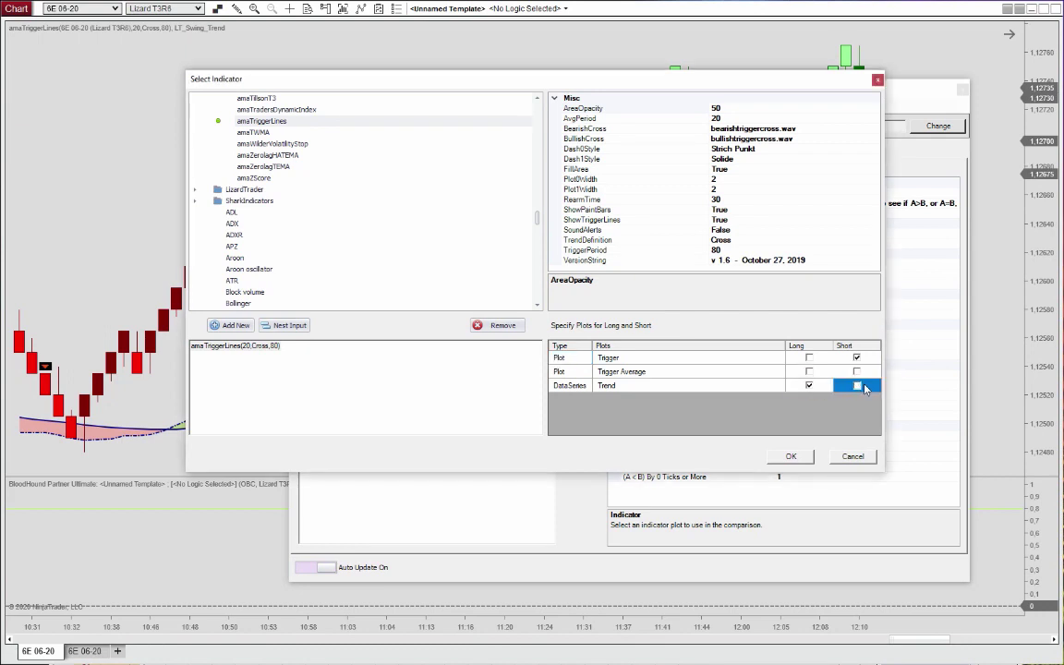
pyautogui.click(800, 456)
# Set Input B to a fixed value of 0 and reselect the TriggerLines Trend solver
pyautogui.click(863, 334)
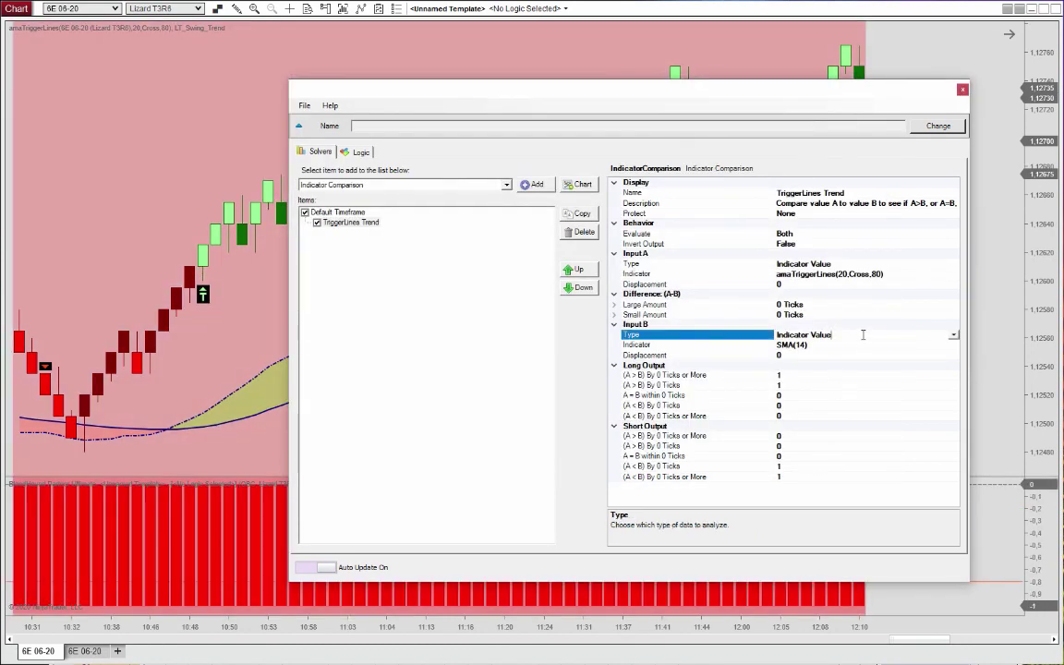
pyautogui.click(953, 335)
pyautogui.click(818, 351)
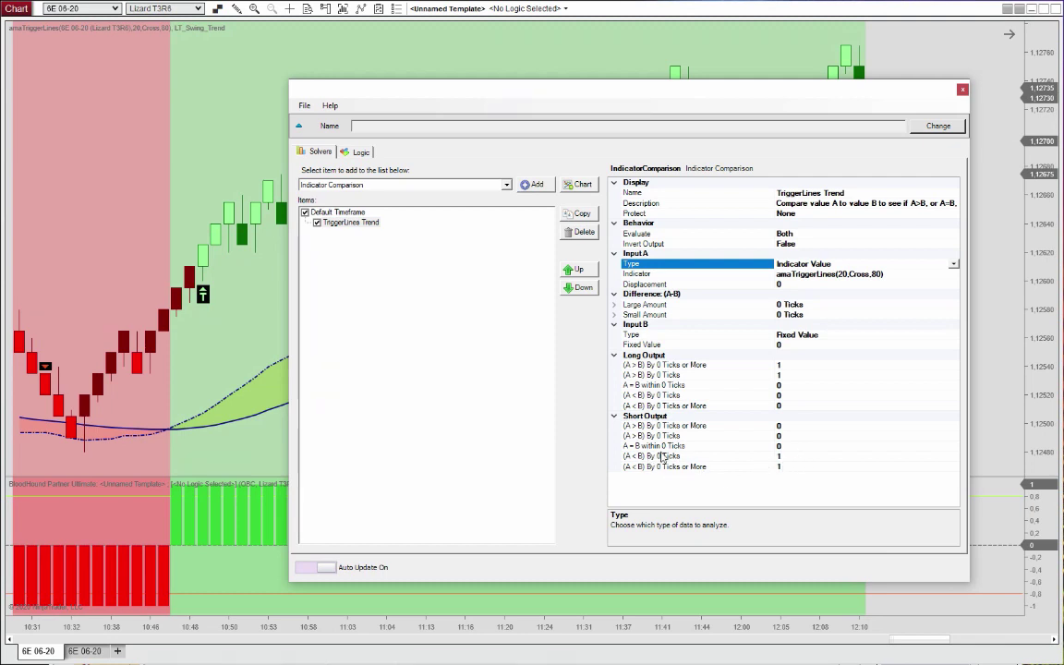
pyautogui.click(481, 338)
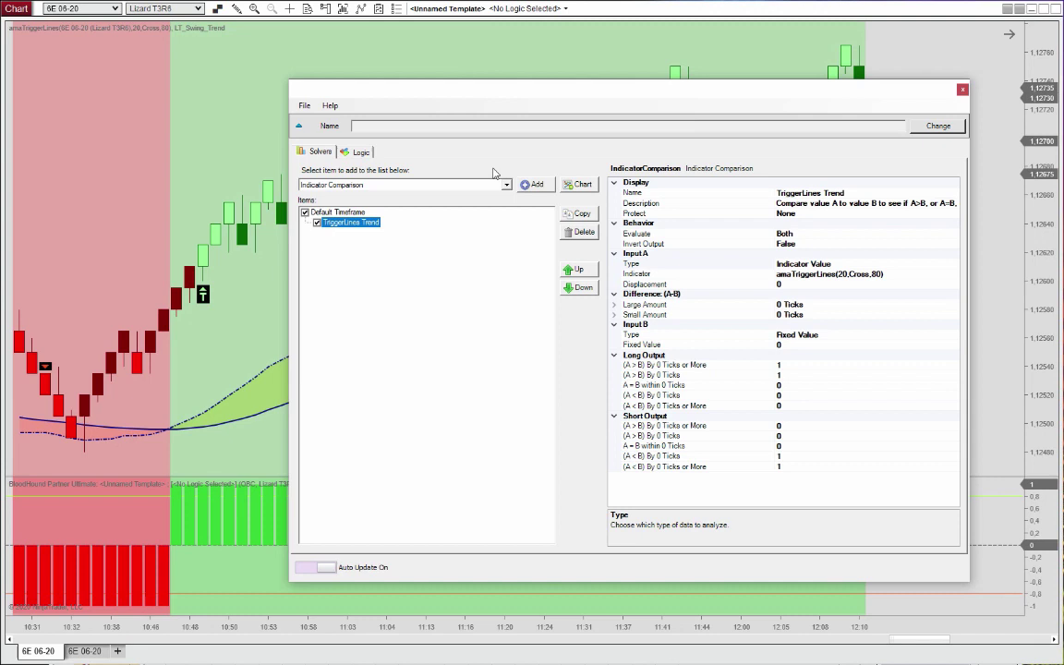
# Create a new logic graph named 'Entry'
pyautogui.click(358, 153)
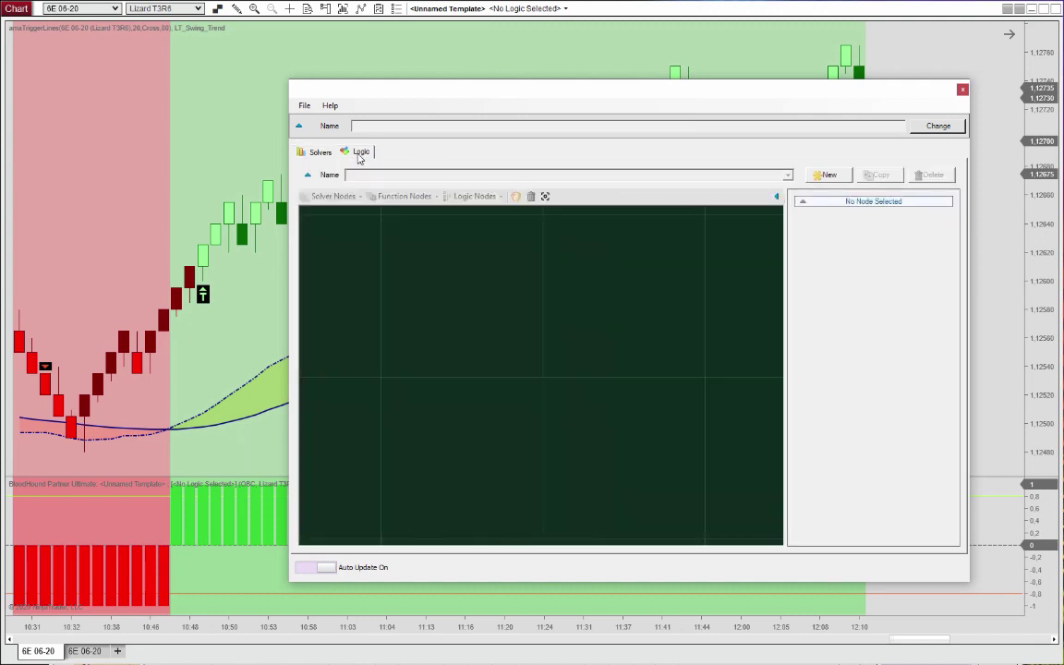
pyautogui.click(828, 183)
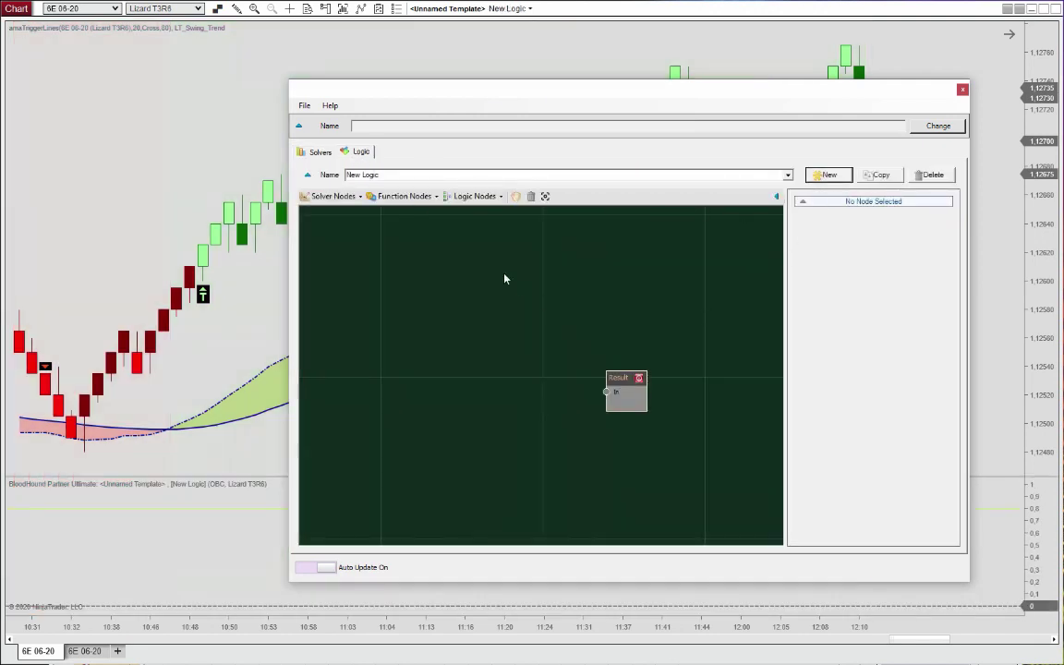
pyautogui.click(474, 173)
pyautogui.write('Entry')
# Add the existing TriggerLines Trend solver node to the Entry logic and view the chart signals
pyautogui.click(338, 209)
pyautogui.moveTo(344, 213)
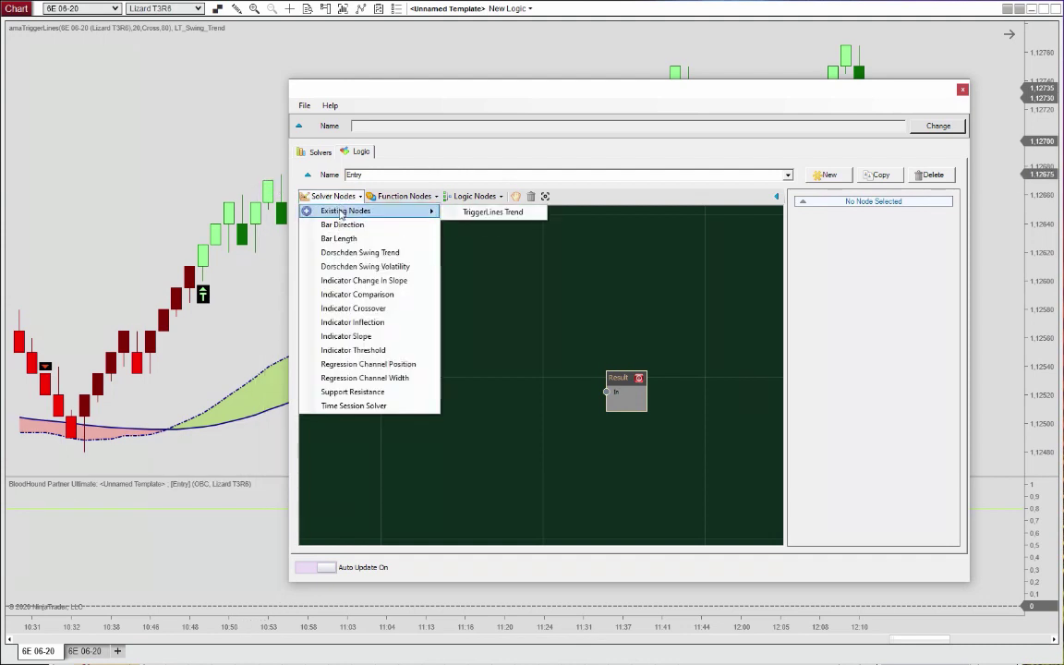
pyautogui.click(470, 214)
pyautogui.moveTo(575, 384); pyautogui.dragTo(606, 392)
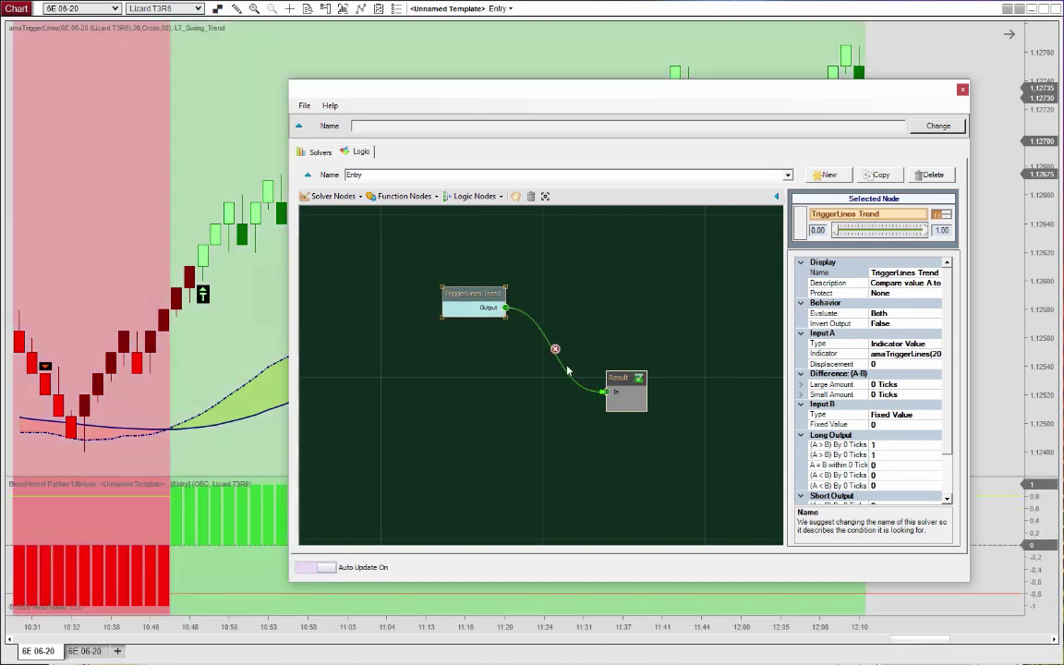
pyautogui.moveTo(590, 100); pyautogui.dragTo(1063, 120)
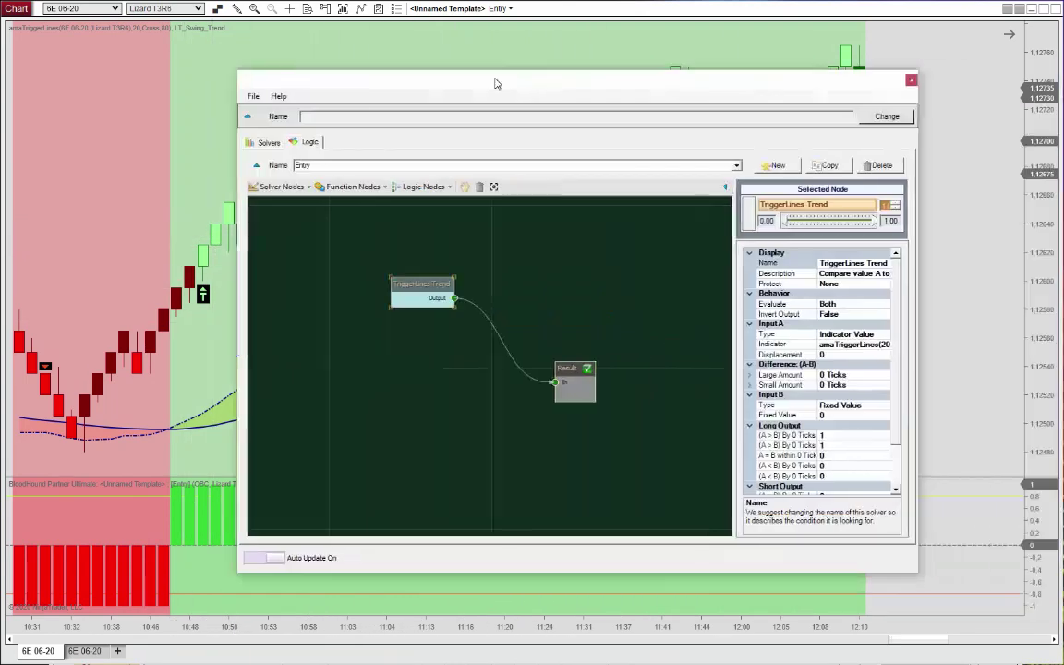
# From the Solvers list, add another Indicator Comparison solver and name it 'SwingTrend Signal'
pyautogui.moveTo(494, 83); pyautogui.dragTo(423, 83)
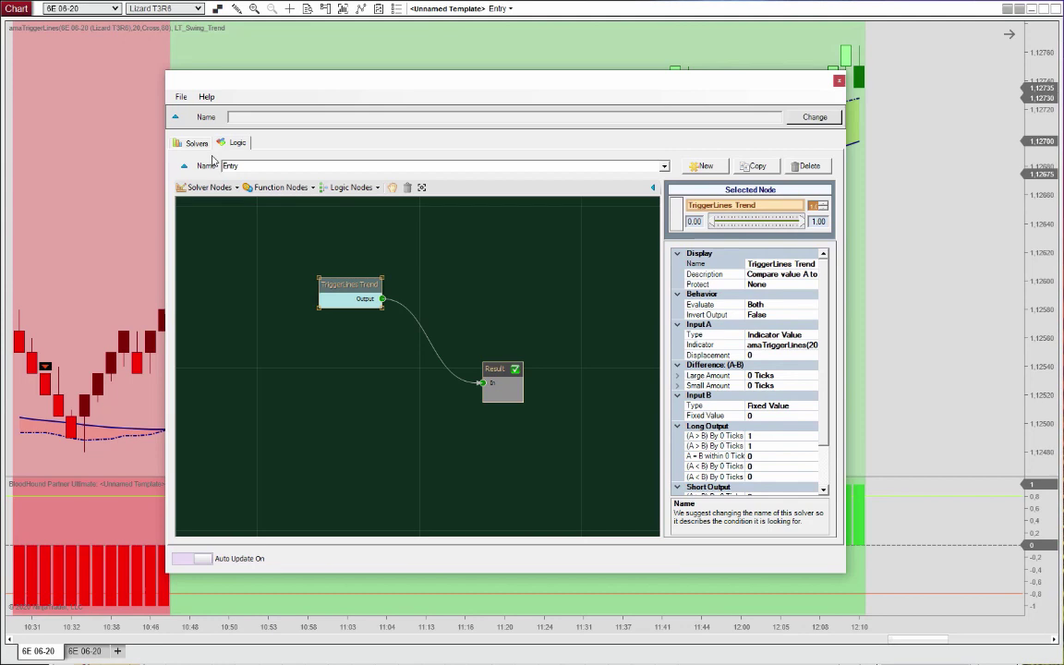
pyautogui.click(192, 142)
pyautogui.click(242, 213)
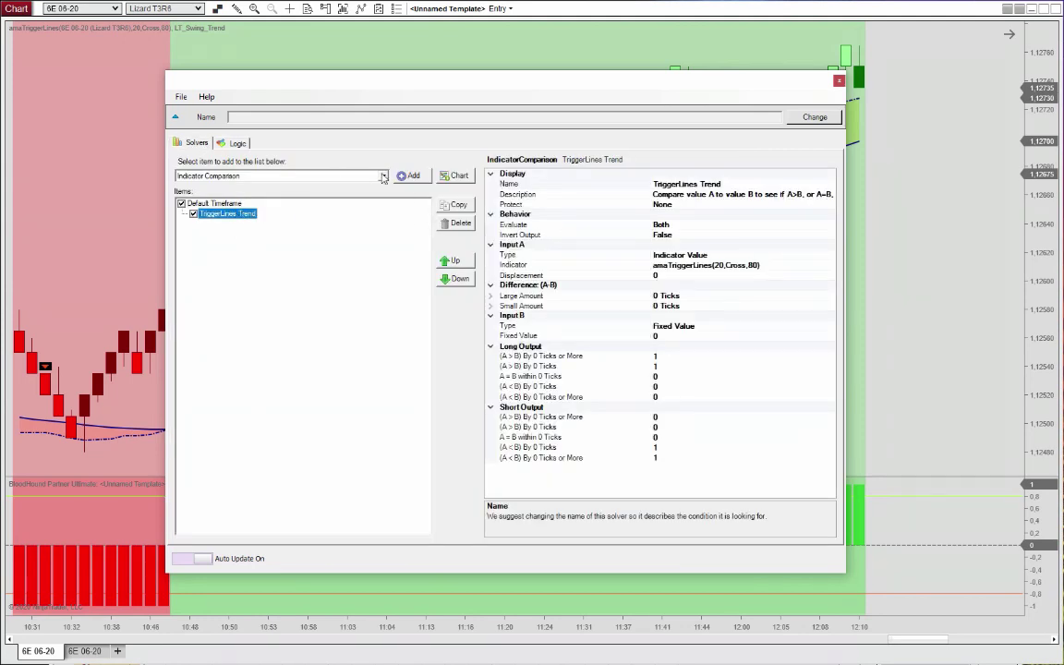
pyautogui.click(408, 174)
pyautogui.click(677, 185)
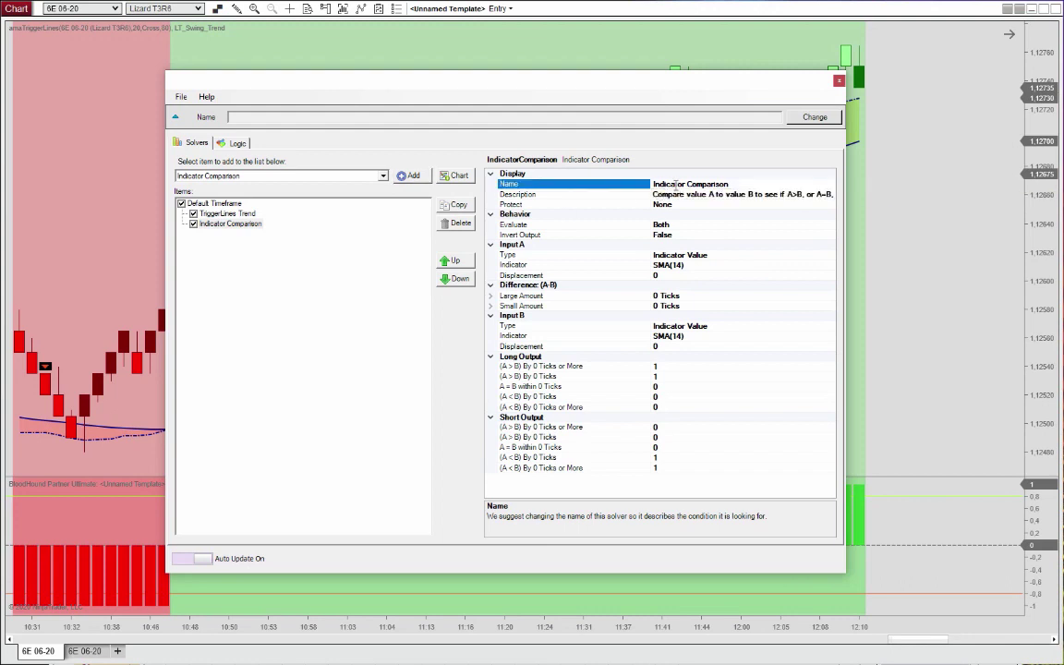
pyautogui.moveTo(755, 184); pyautogui.dragTo(589, 207)
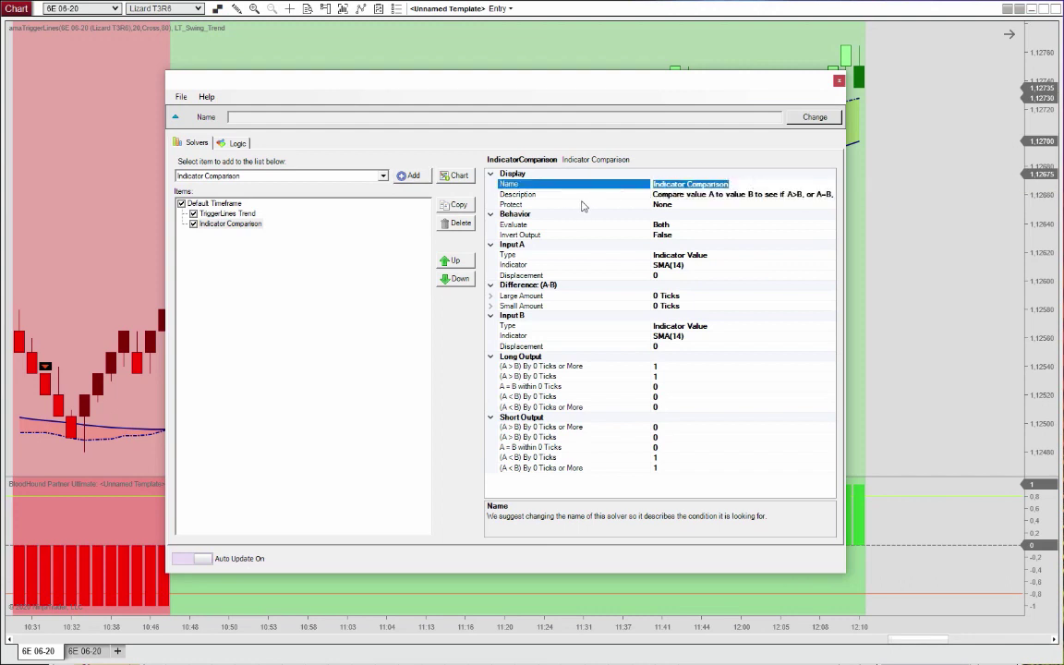
pyautogui.write('SwingTrend Signal')
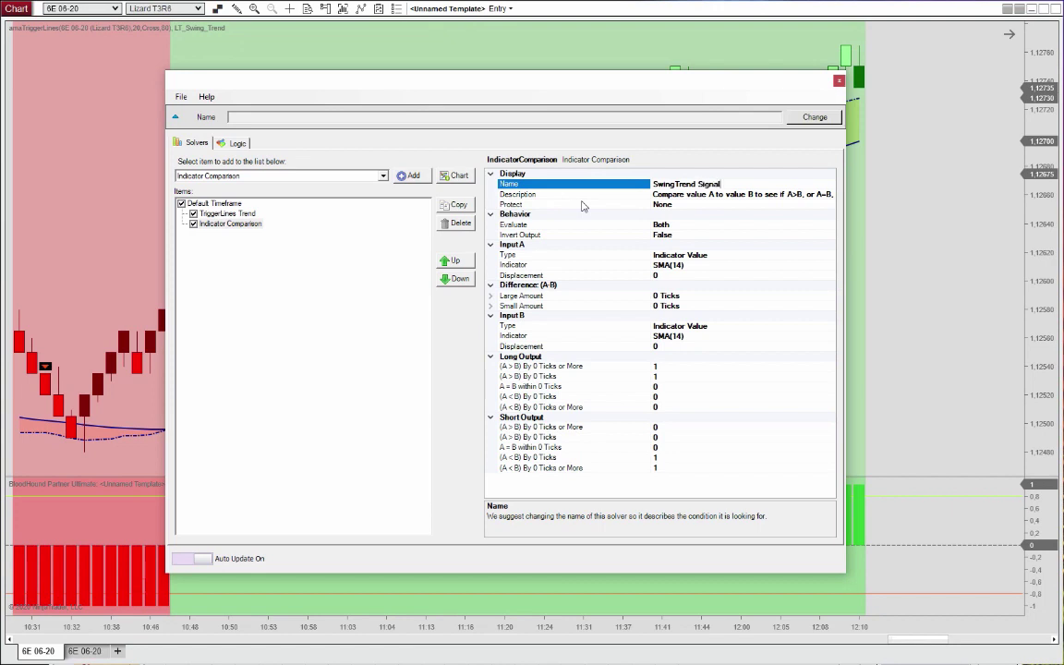
pyautogui.click(719, 256)
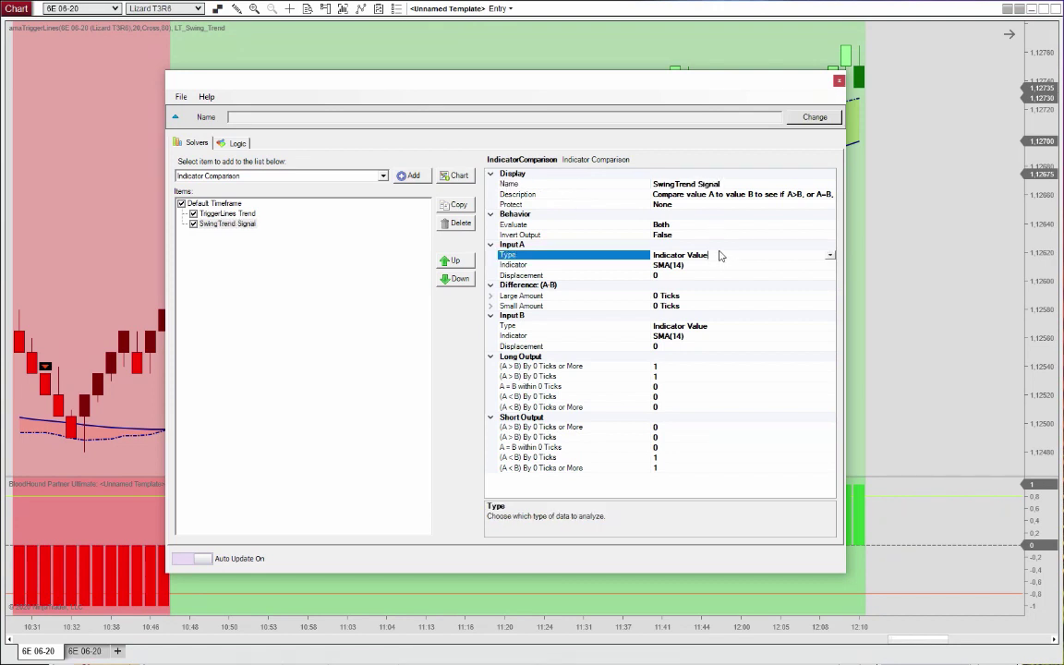
pyautogui.click(718, 266)
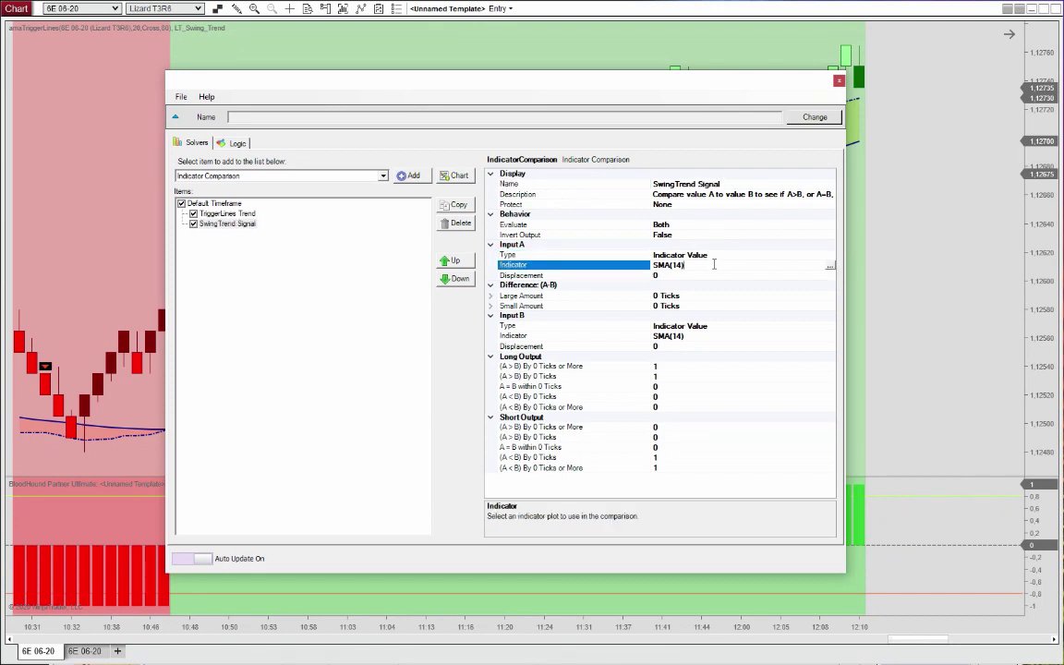
# Choose LizardTrader's LT_Swing_Trend as the SwingTrend Signal's Input A indicator
pyautogui.click(829, 265)
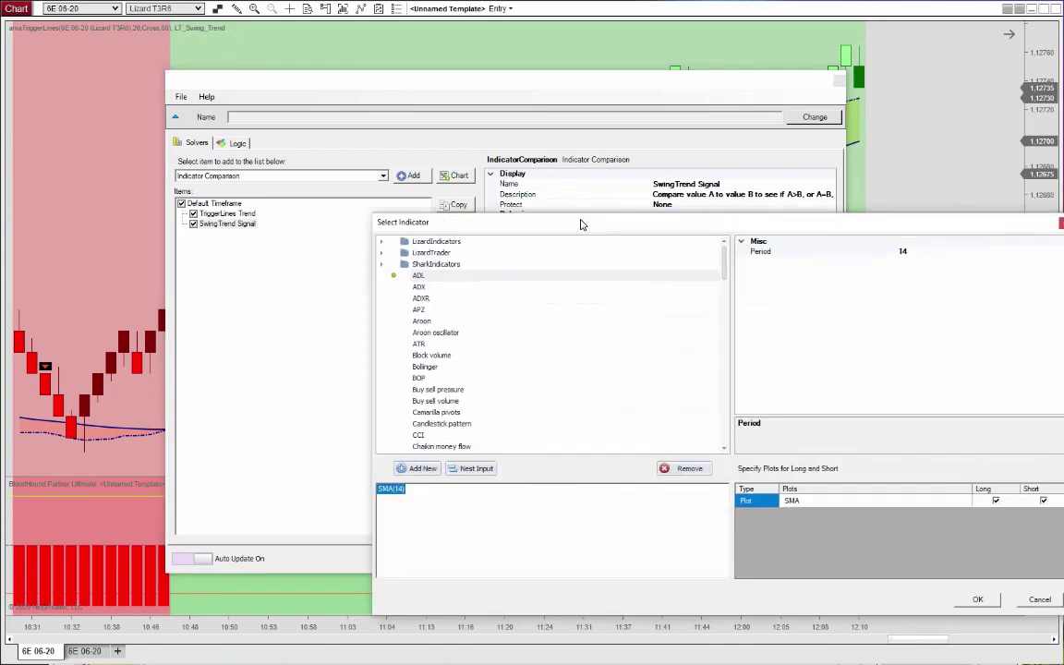
pyautogui.moveTo(579, 221); pyautogui.dragTo(451, 107)
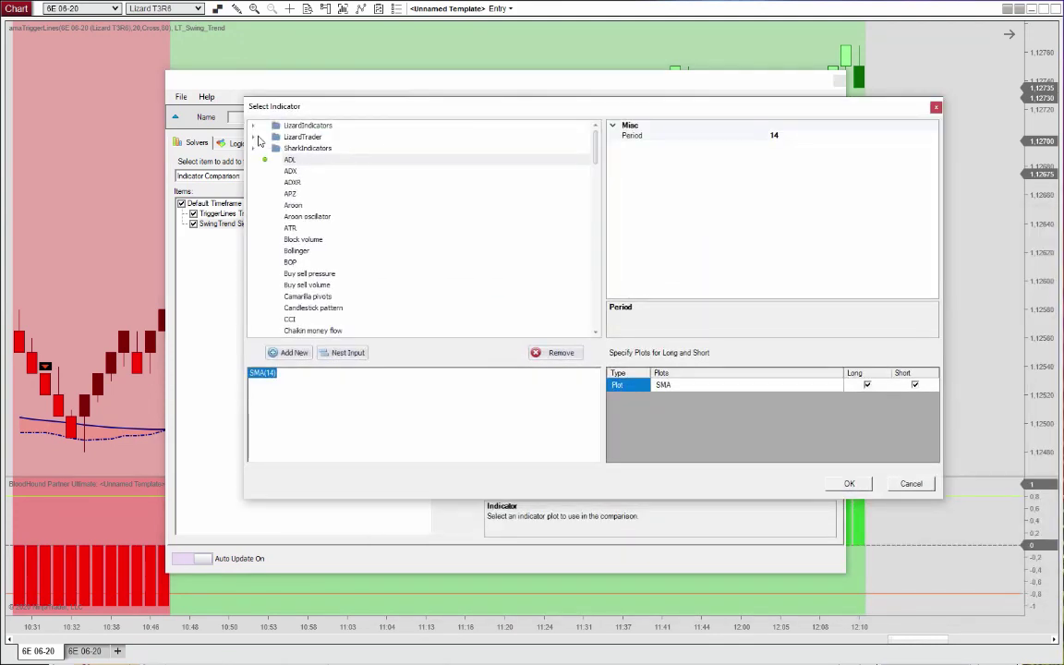
pyautogui.click(254, 138)
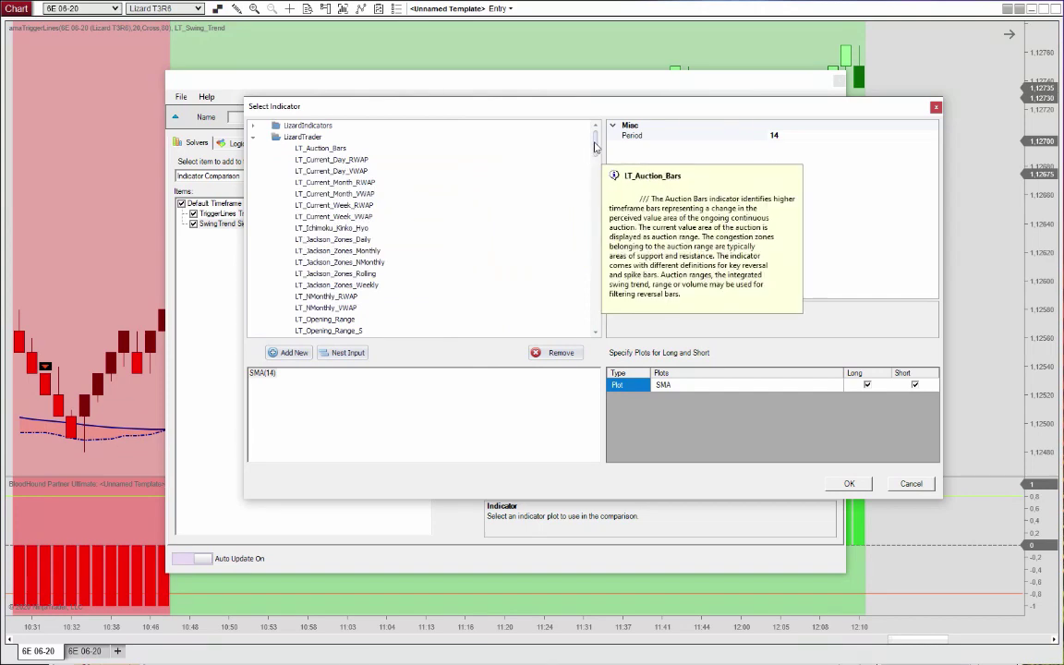
pyautogui.moveTo(596, 145); pyautogui.dragTo(594, 168)
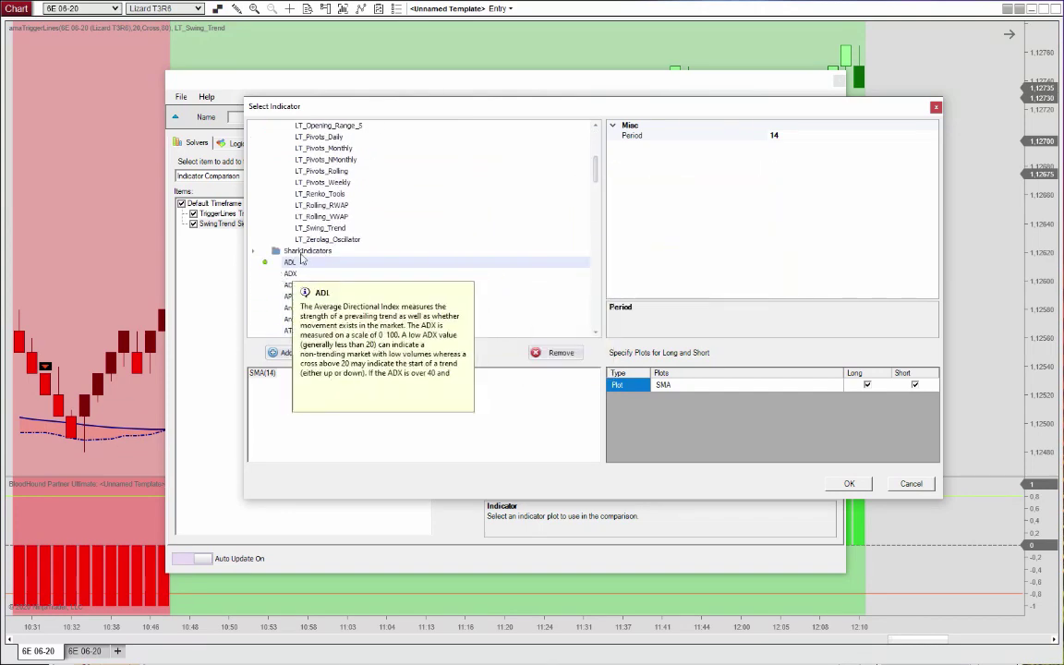
pyautogui.click(330, 229)
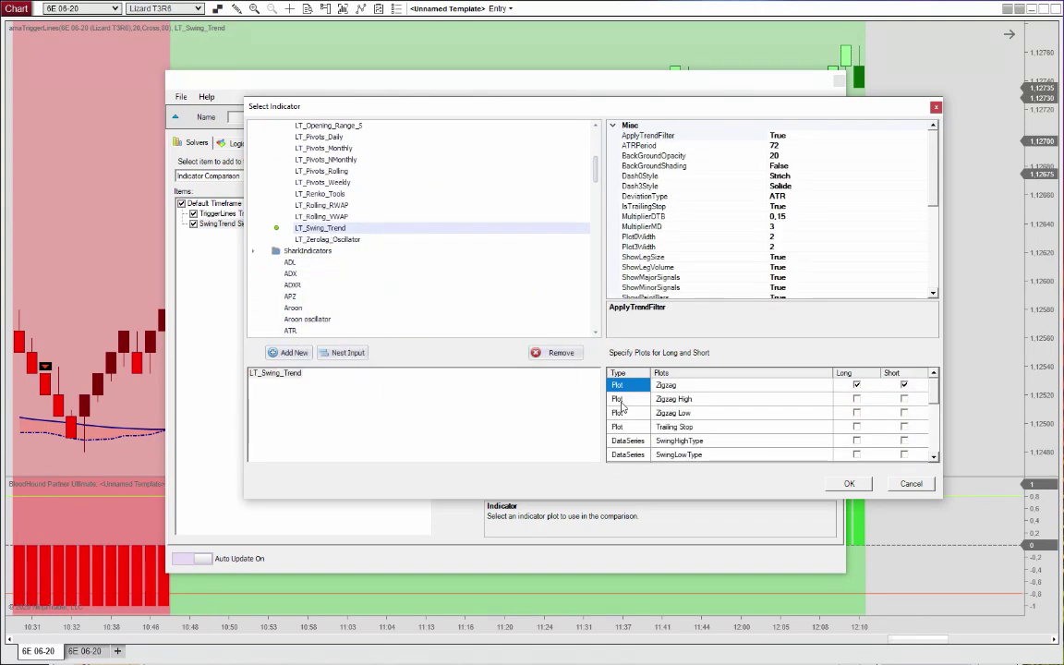
# Set LT_Swing_Trend's DeviationType to Ticks, MultiplierMD to 18 and SwingStrength to 1
pyautogui.click(801, 196)
pyautogui.click(922, 198)
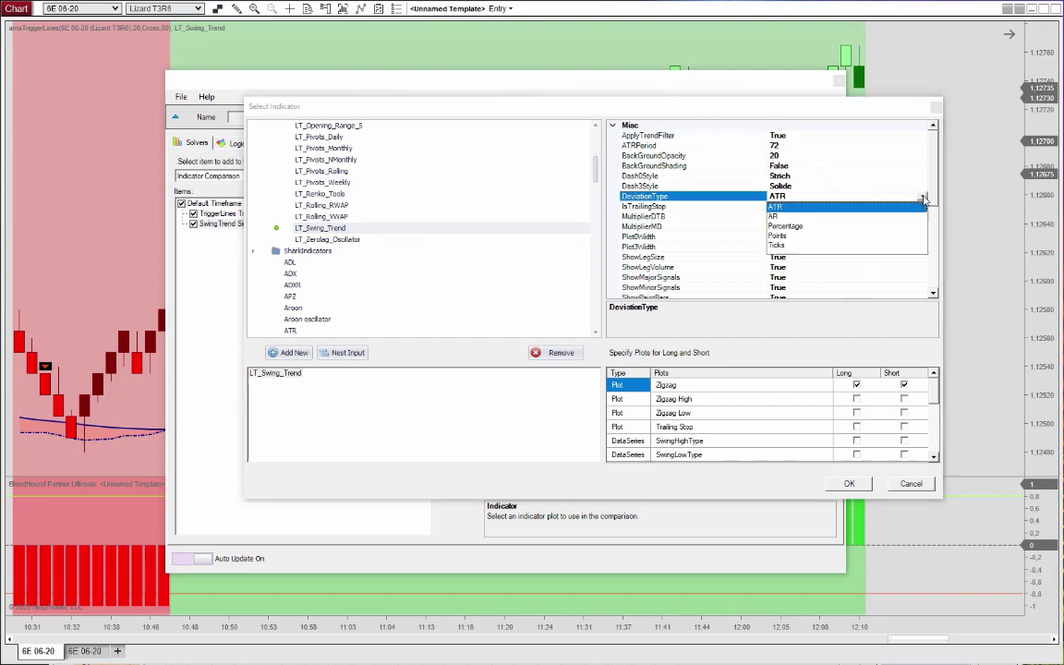
pyautogui.click(776, 246)
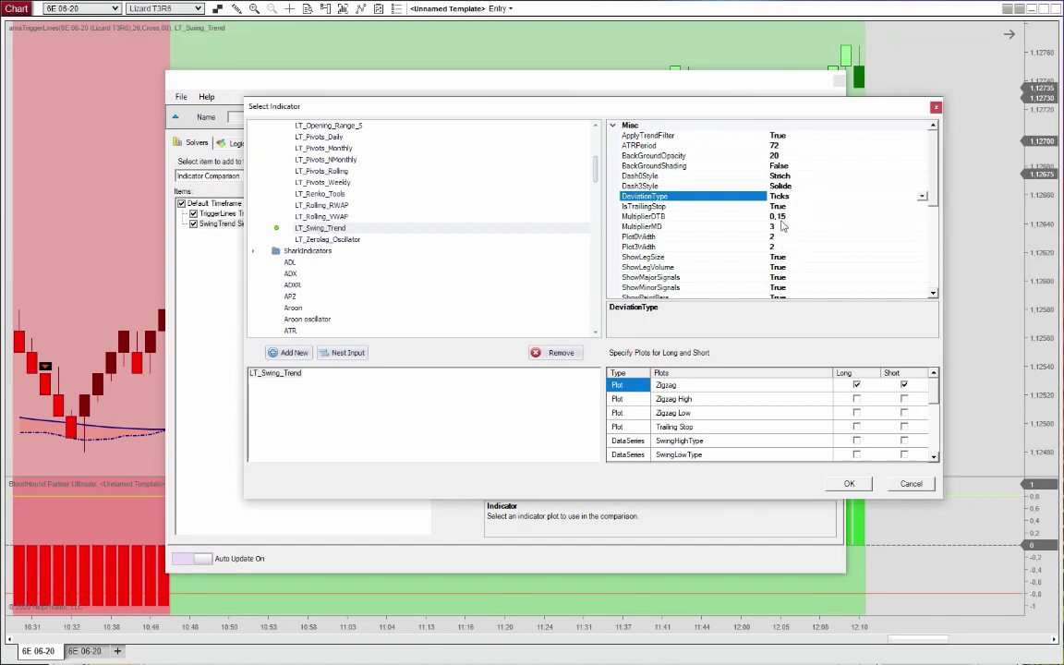
pyautogui.click(783, 227)
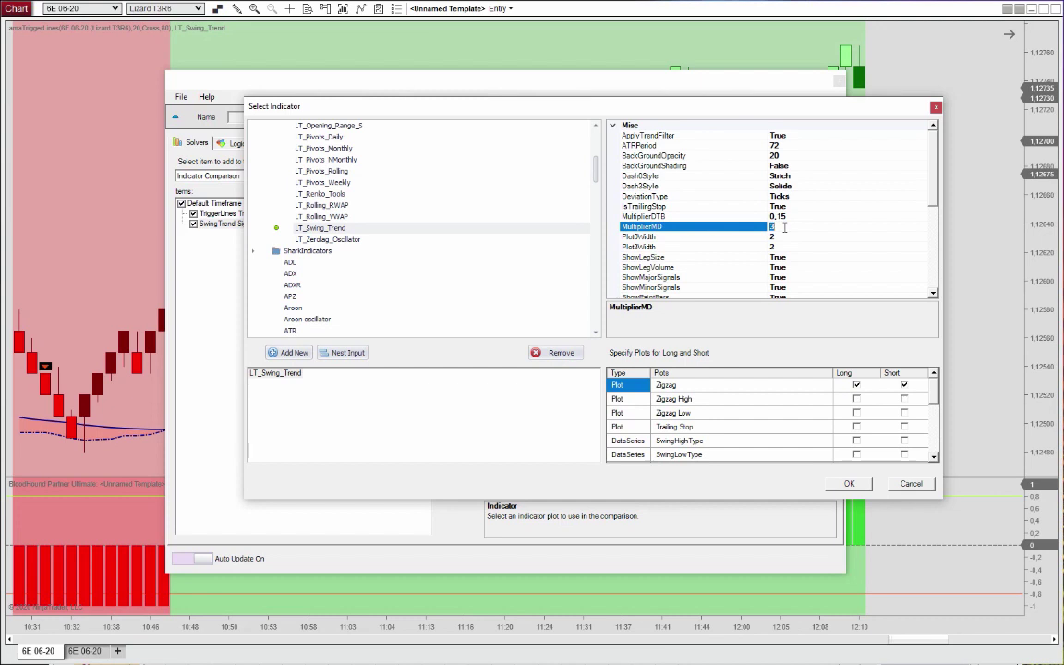
pyautogui.write('18')
pyautogui.moveTo(936, 180); pyautogui.dragTo(937, 223)
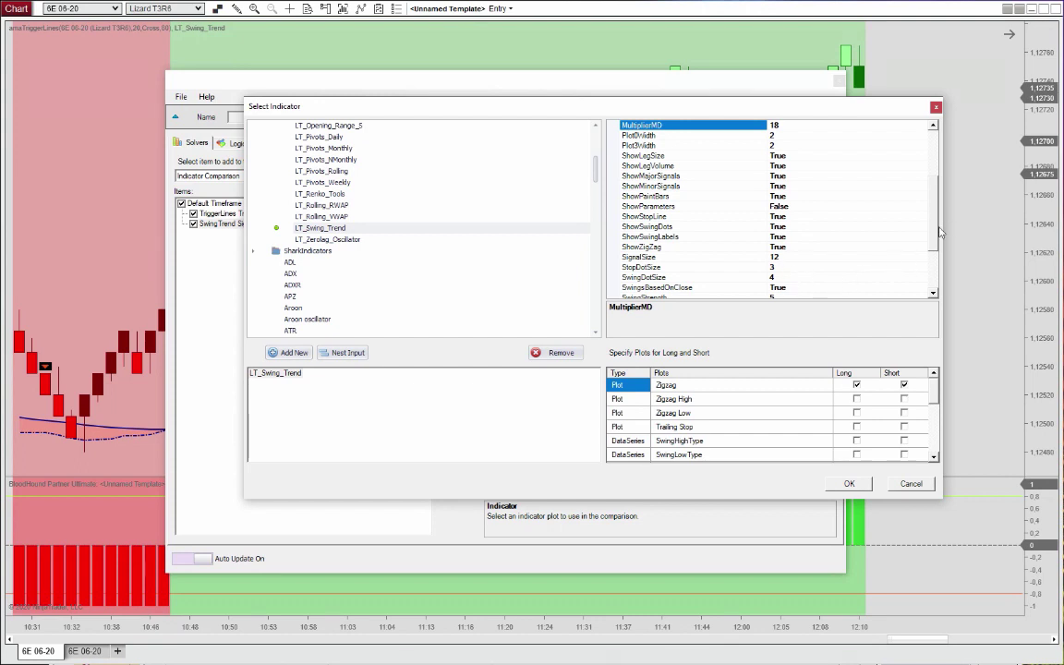
pyautogui.scroll(-1, 936, 236)
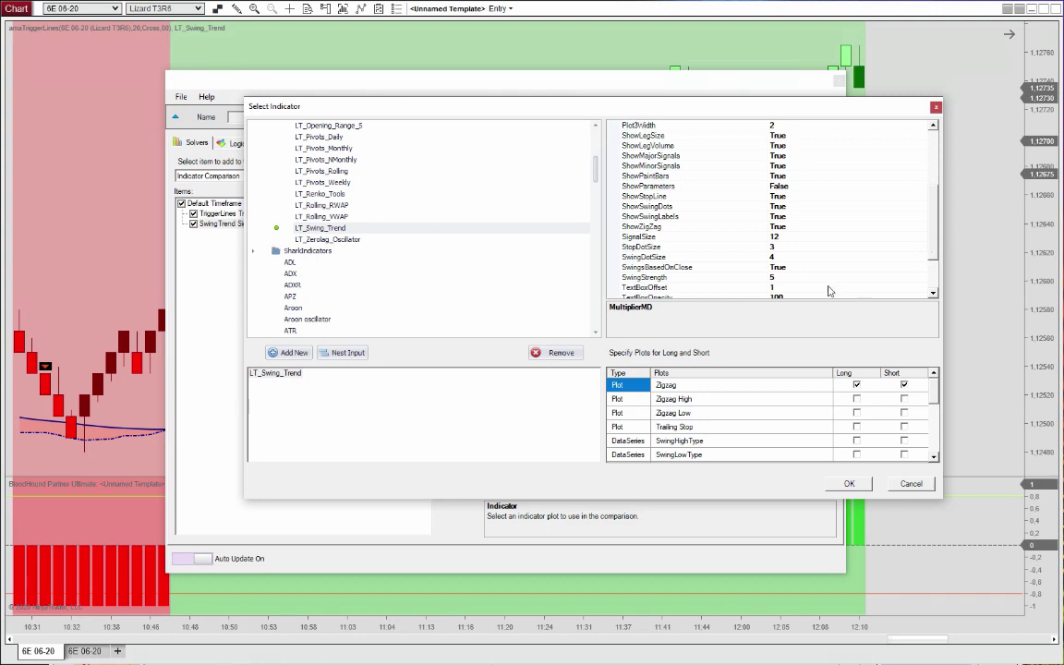
pyautogui.click(795, 276)
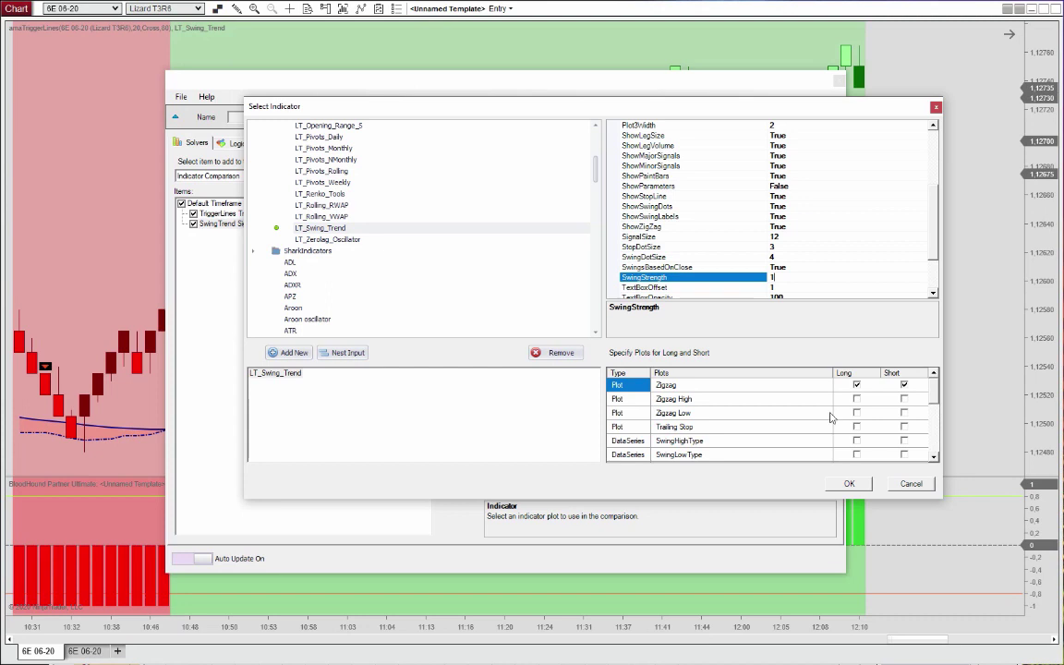
pyautogui.moveTo(935, 398); pyautogui.dragTo(932, 439)
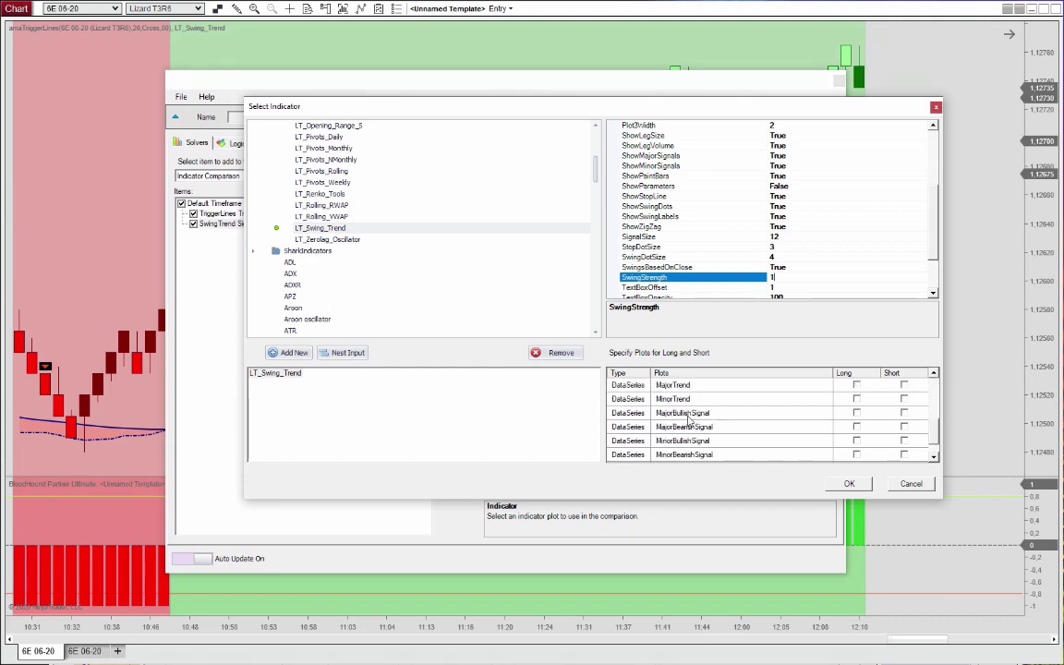
# Use MajorBullishSignal for long and MajorBearishSignal for short, and confirm Input A
pyautogui.click(857, 413)
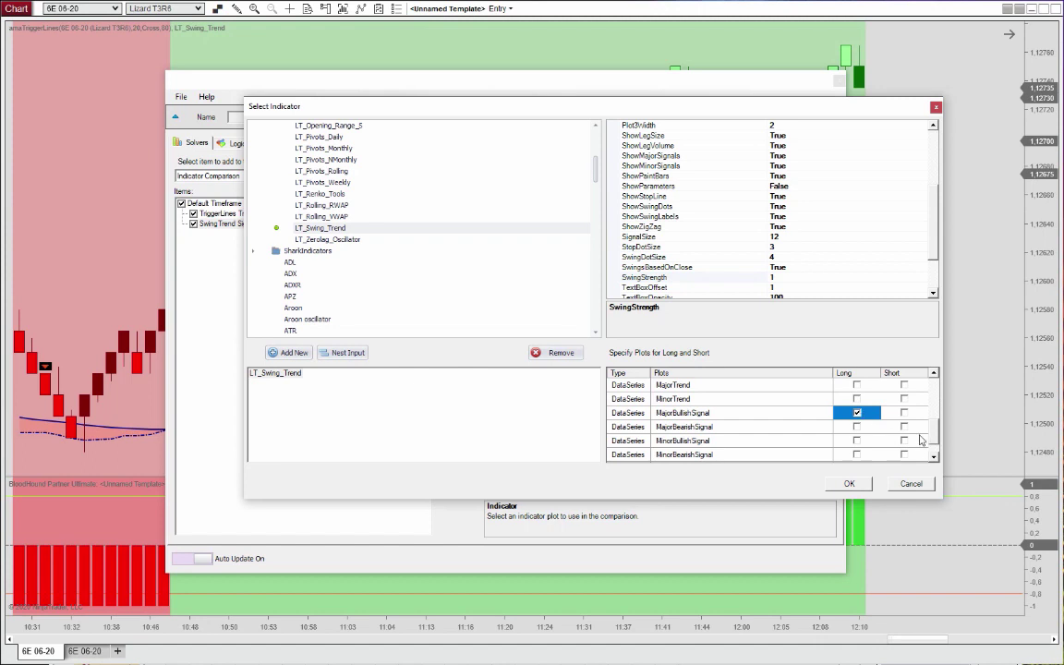
pyautogui.click(904, 427)
pyautogui.click(904, 427)
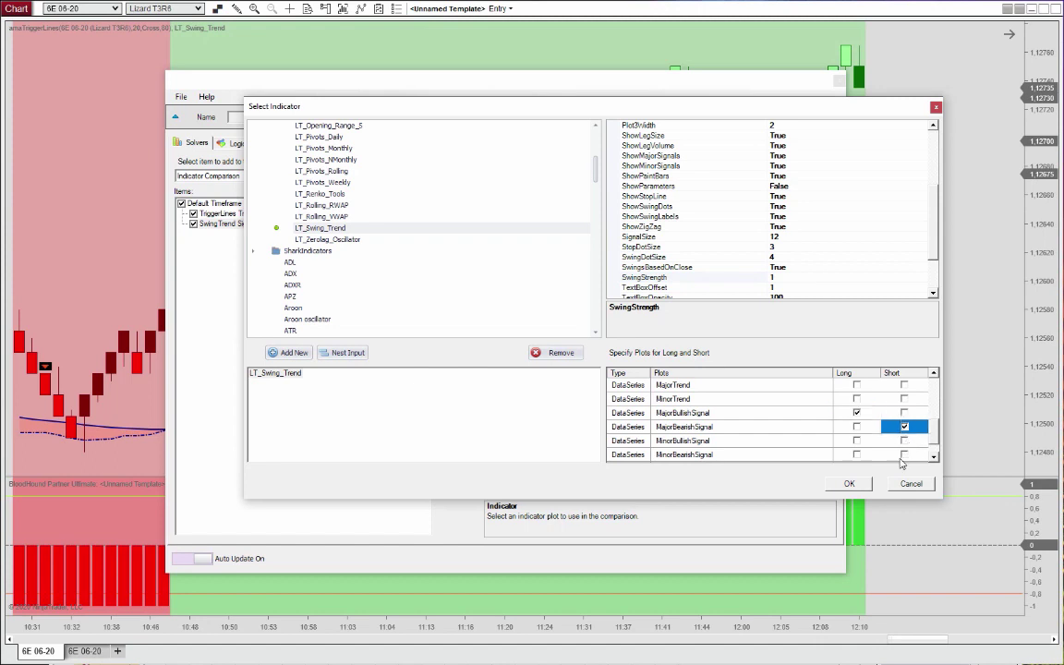
pyautogui.click(849, 484)
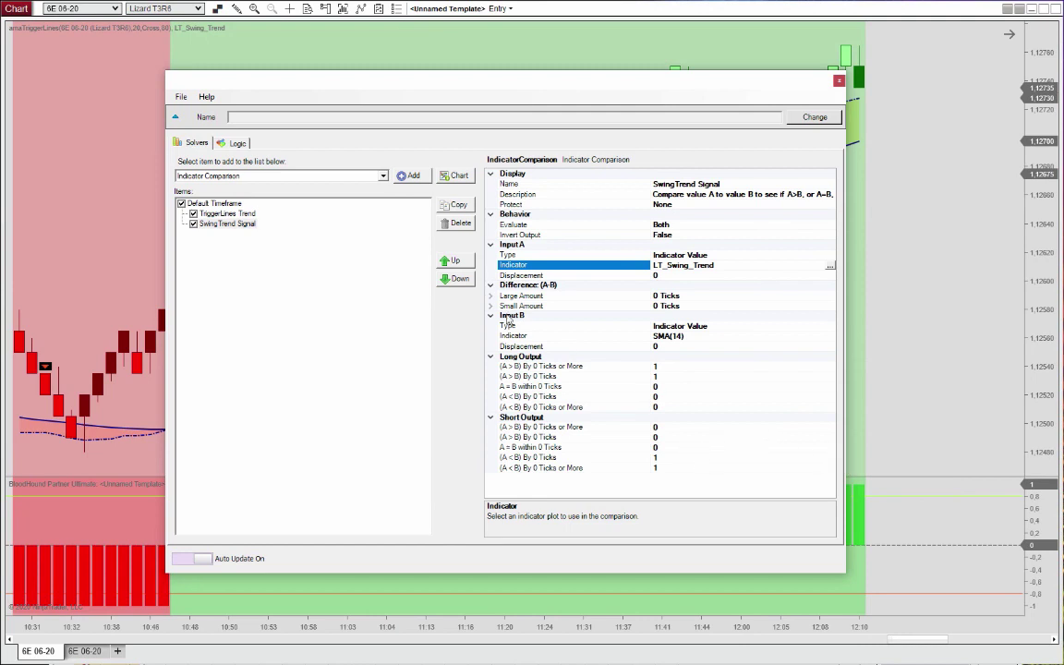
# Switch the SwingTrend Signal's Input B to a fixed value
pyautogui.click(226, 223)
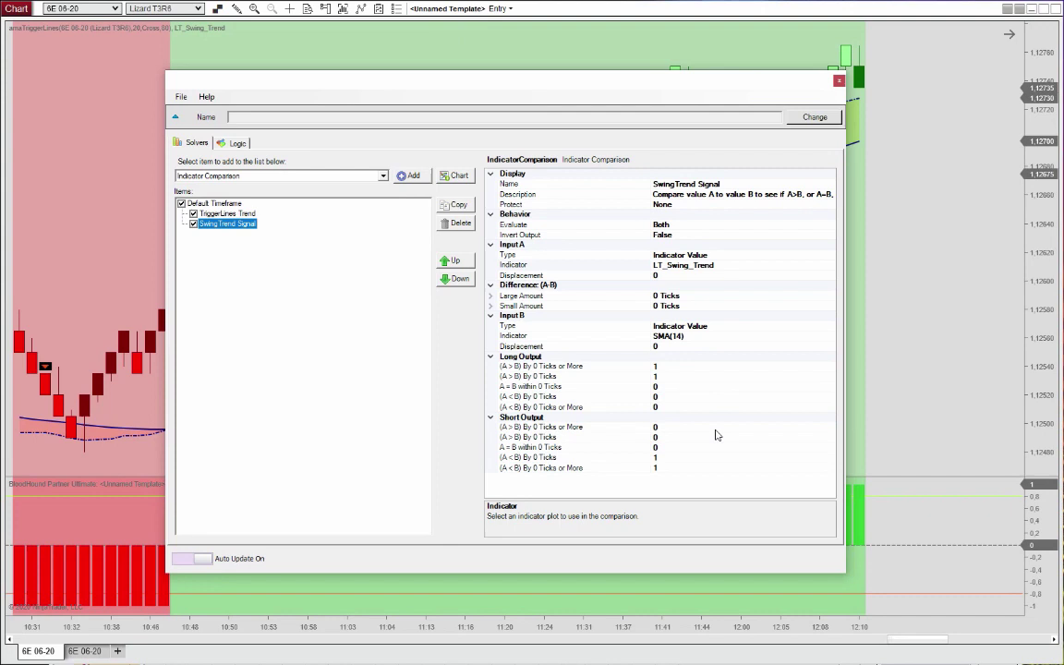
pyautogui.click(754, 326)
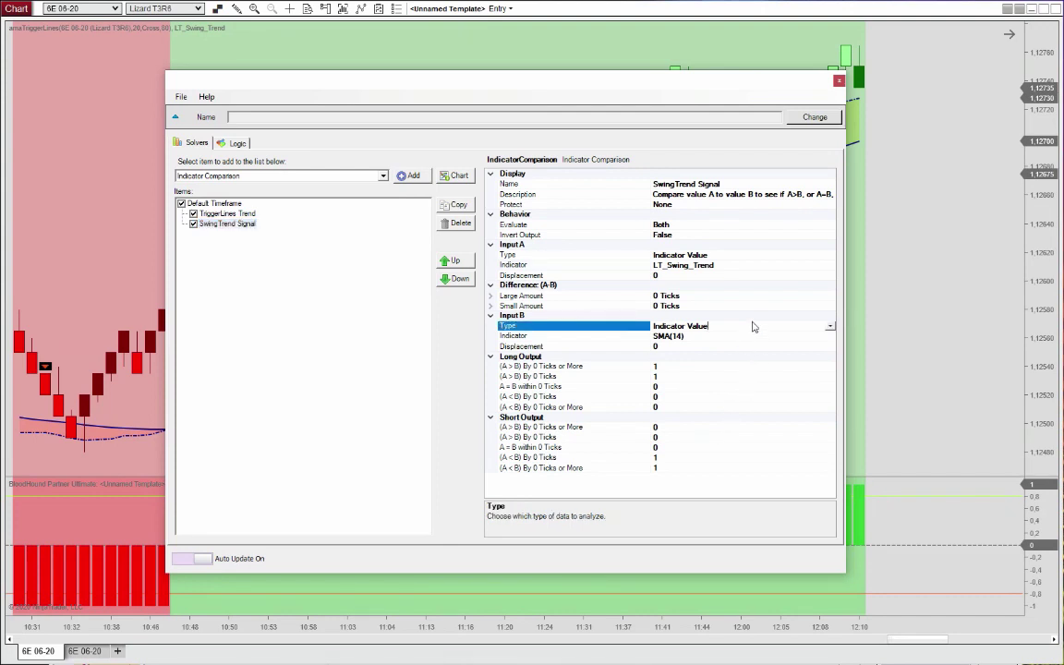
pyautogui.click(830, 326)
pyautogui.click(695, 337)
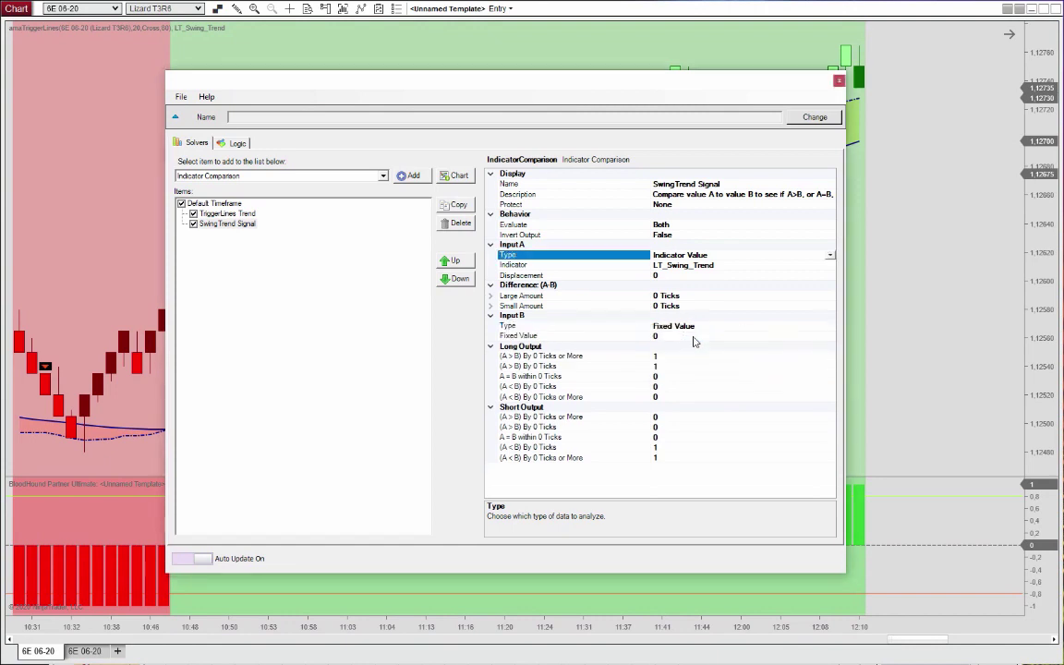
# Set the short outputs to 0 for both A<B rows and 1 for both A>B rows
pyautogui.click(679, 449)
pyautogui.write('0')
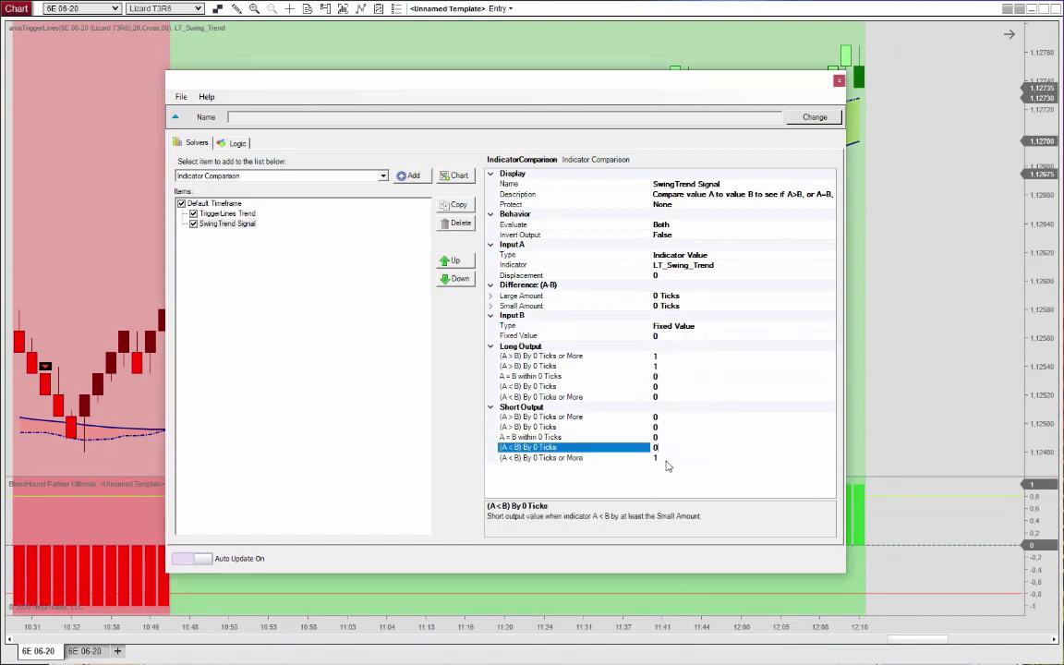
pyautogui.press('Down')
pyautogui.write('0')
pyautogui.click(668, 417)
pyautogui.write('1')
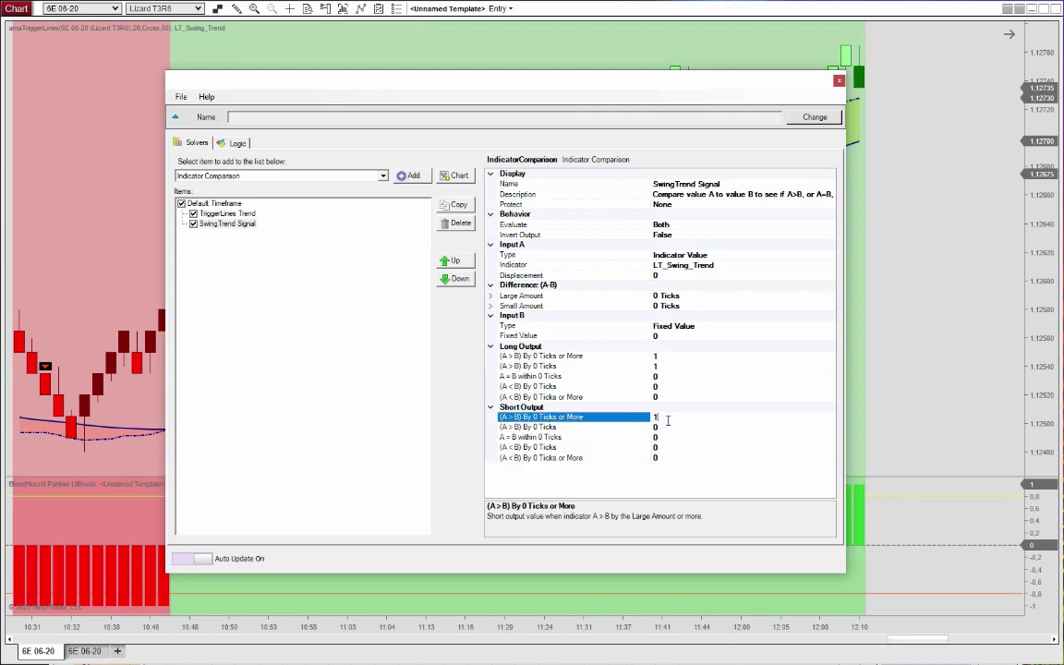
pyautogui.click(671, 427)
pyautogui.write('1')
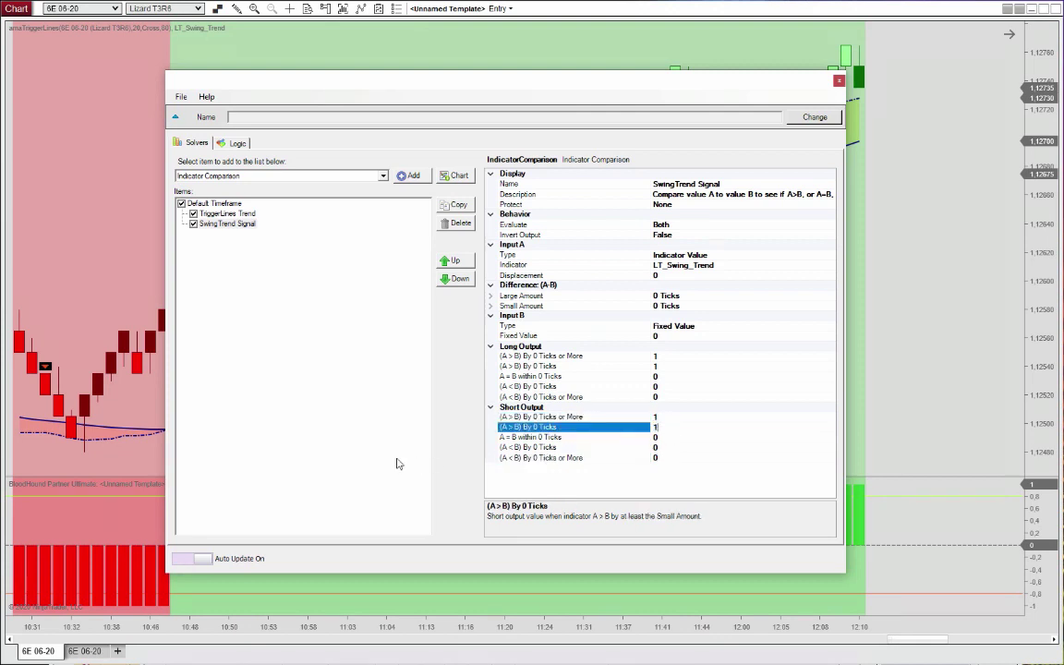
pyautogui.click(355, 466)
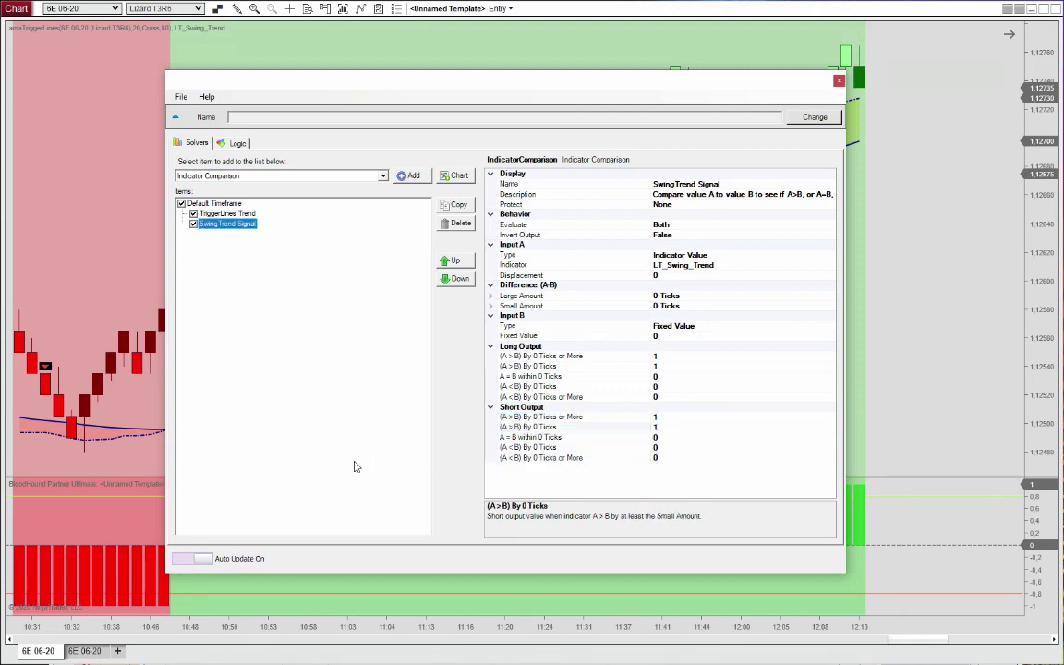
# Add the existing SwingTrend Signal node to the Entry logic and wire its output into Result
pyautogui.click(236, 144)
pyautogui.click(209, 187)
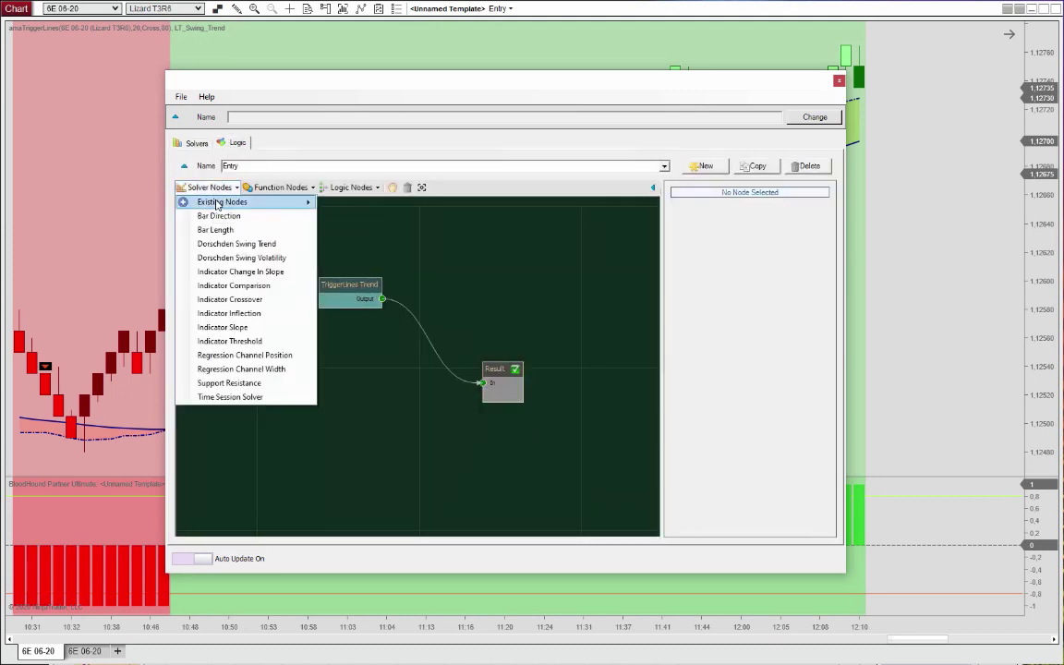
pyautogui.moveTo(311, 202)
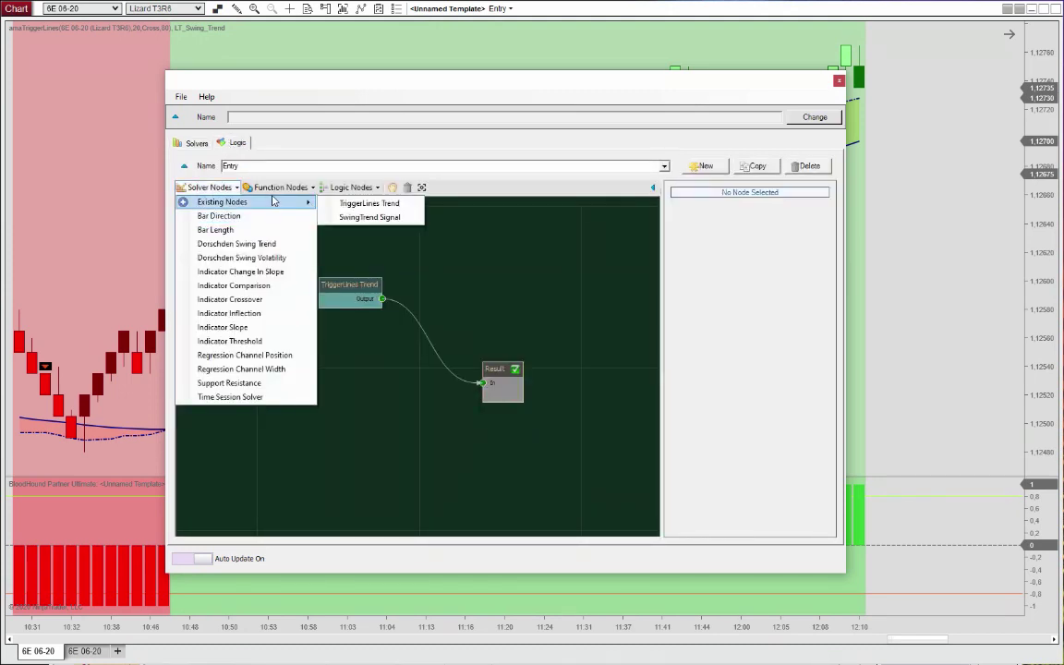
pyautogui.click(369, 217)
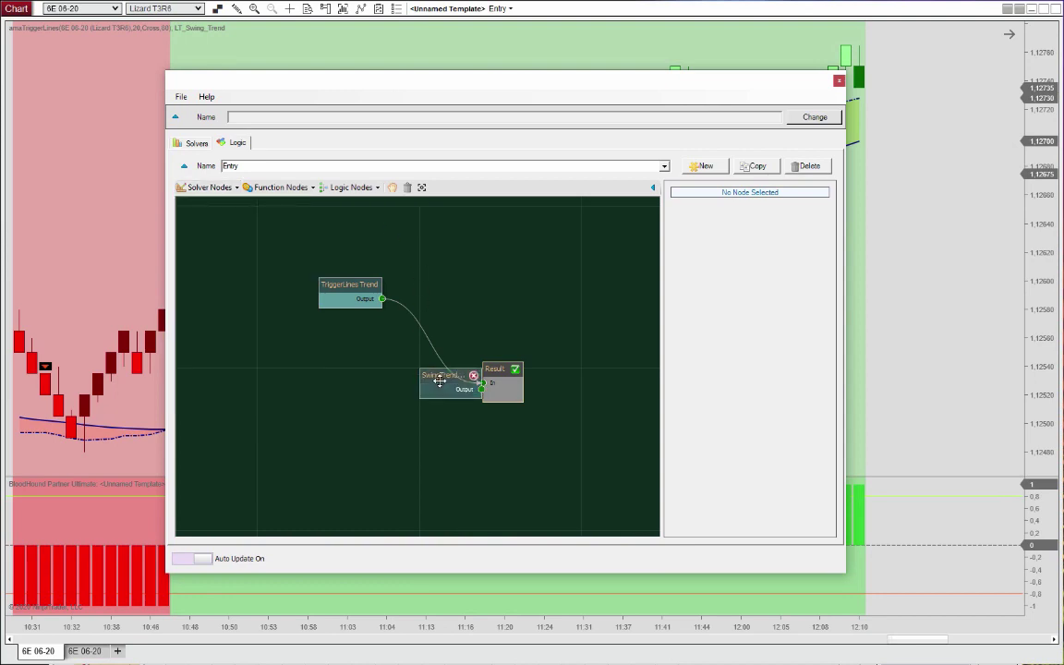
pyautogui.moveTo(437, 375); pyautogui.dragTo(482, 383)
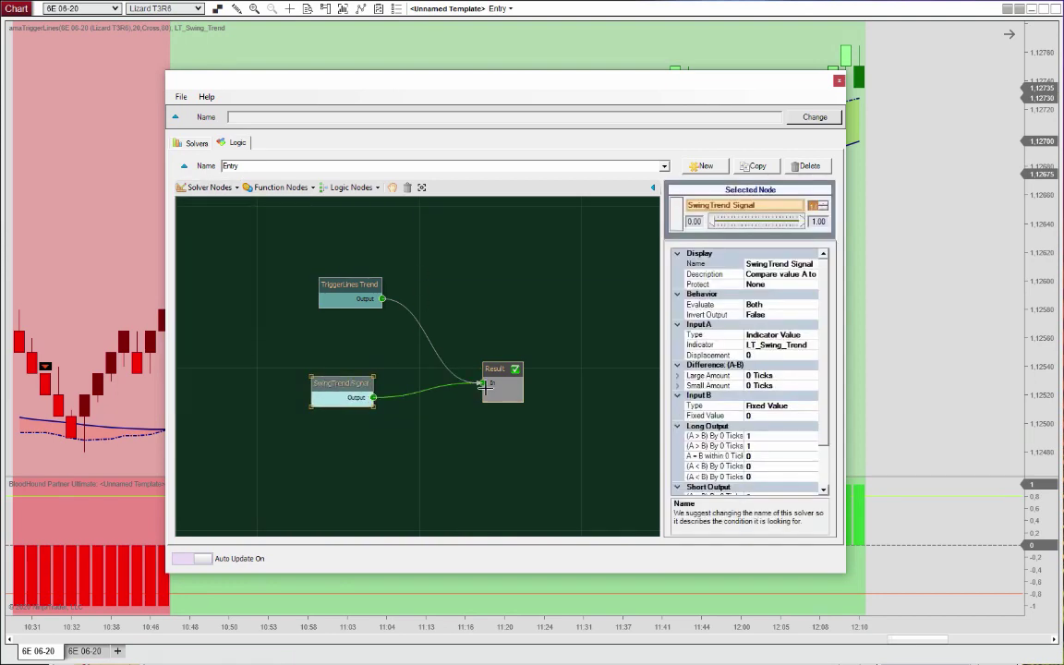
pyautogui.moveTo(423, 83); pyautogui.dragTo(1063, 97)
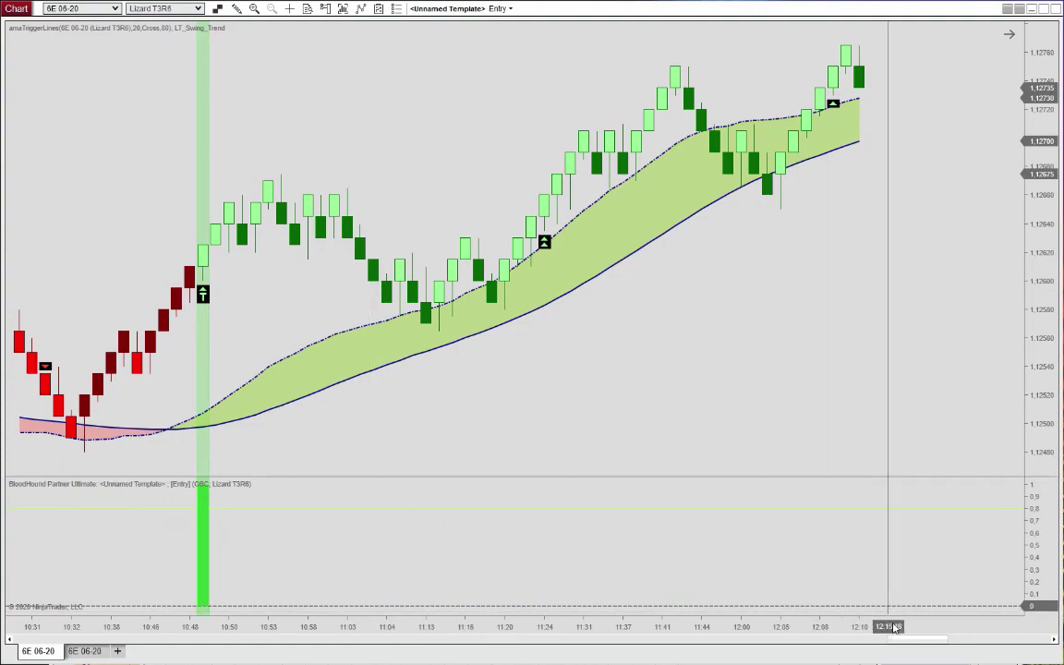
# Jump the chart to later bars and scroll through the swing-trend entry signals
pyautogui.moveTo(919, 640); pyautogui.dragTo(720, 655)
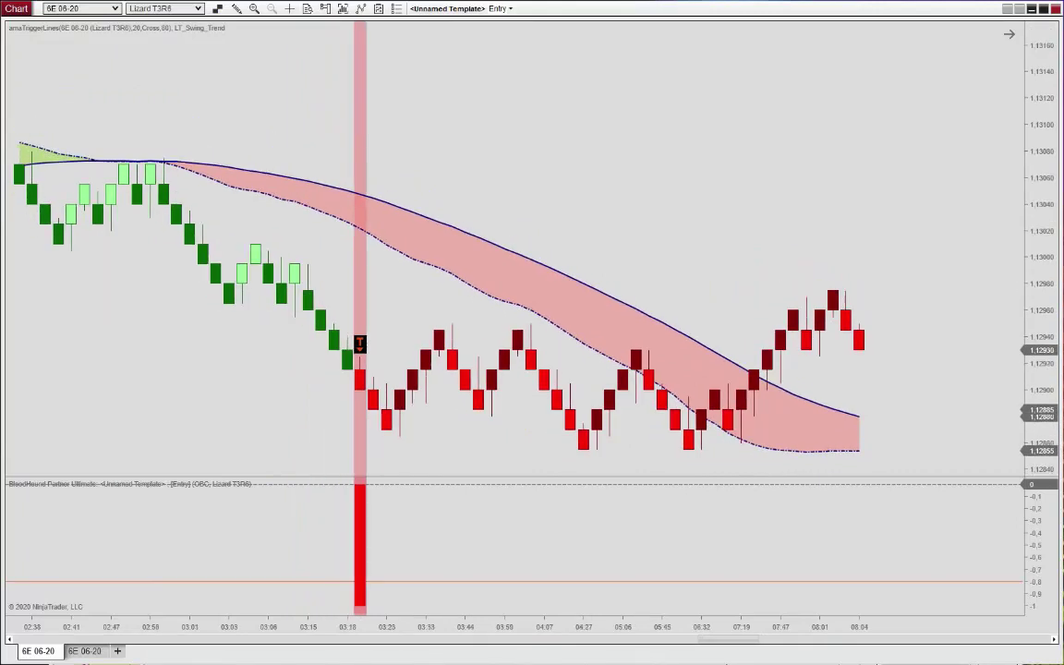
pyautogui.rightClick(729, 641)
pyautogui.click(613, 550)
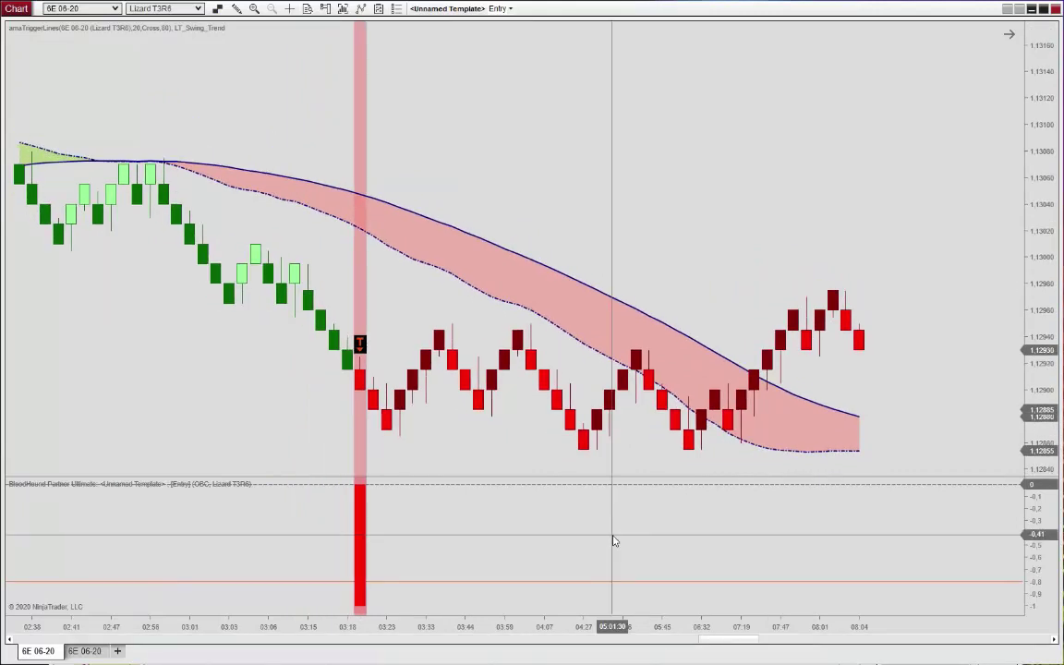
pyautogui.scroll(-5, 786, 631)
pyautogui.scroll(-10, 786, 630)
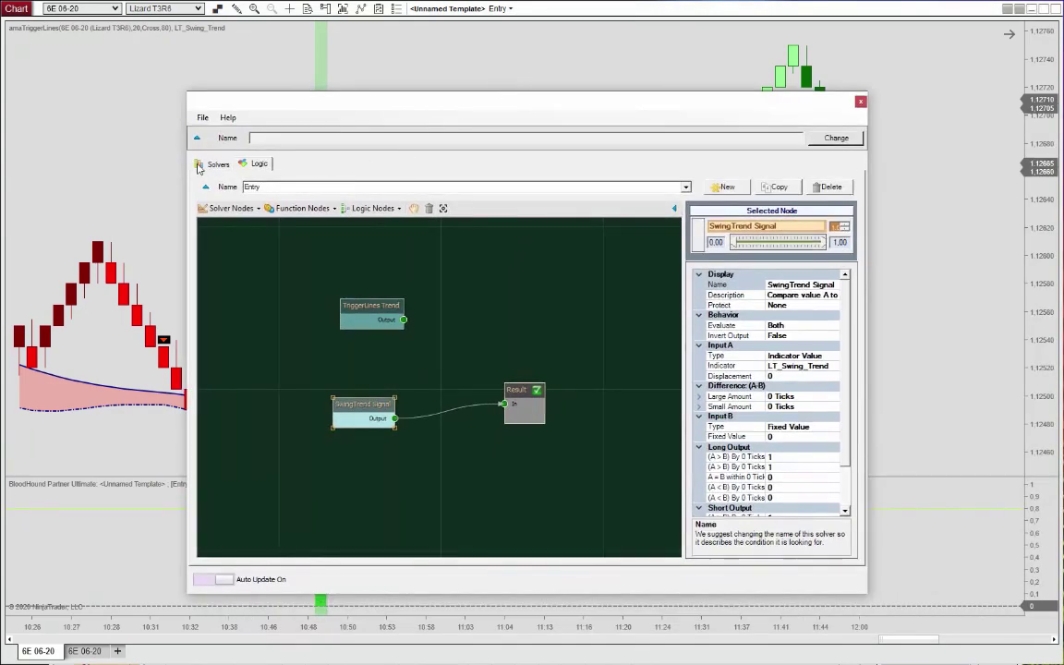
# Duplicate the SwingTrend Signal solver and rename the copy SwingTrend Key Signal
pyautogui.click(198, 166)
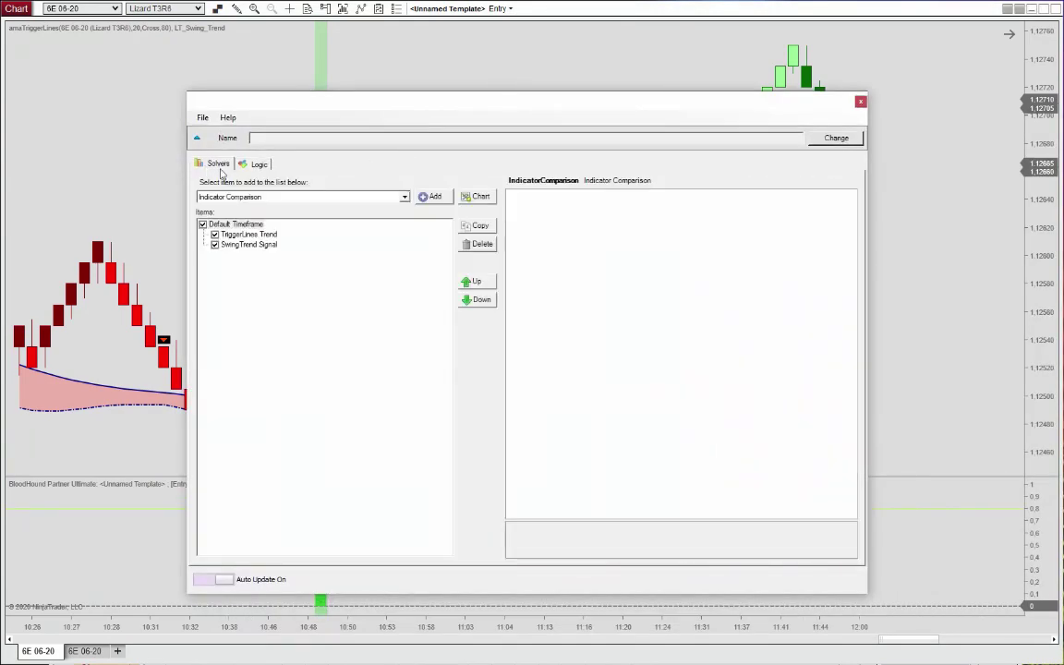
pyautogui.click(248, 234)
pyautogui.click(249, 245)
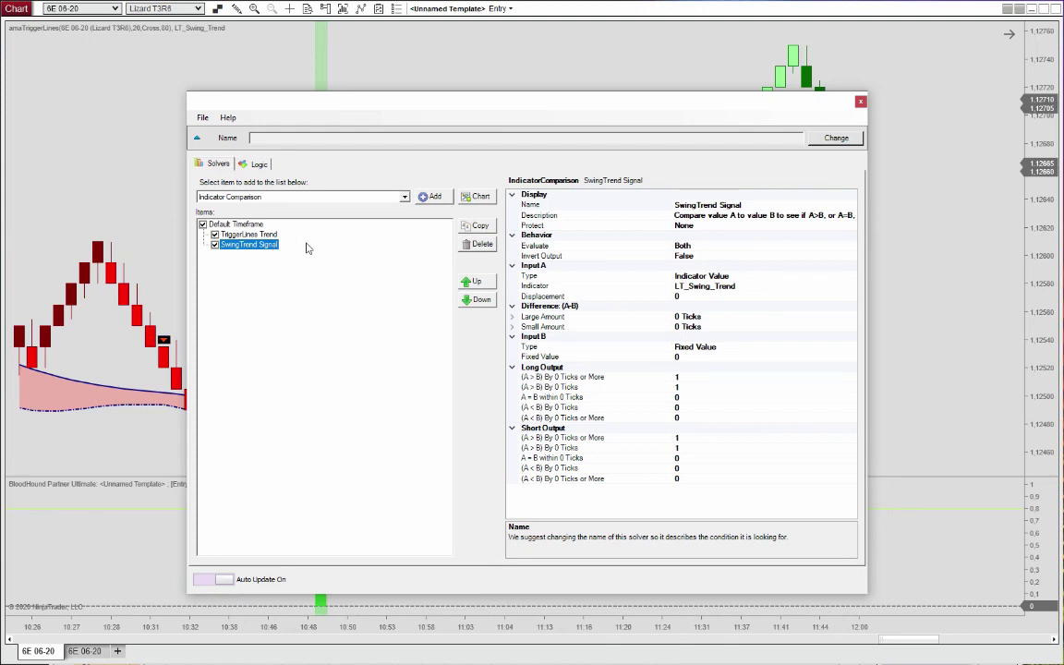
pyautogui.click(478, 225)
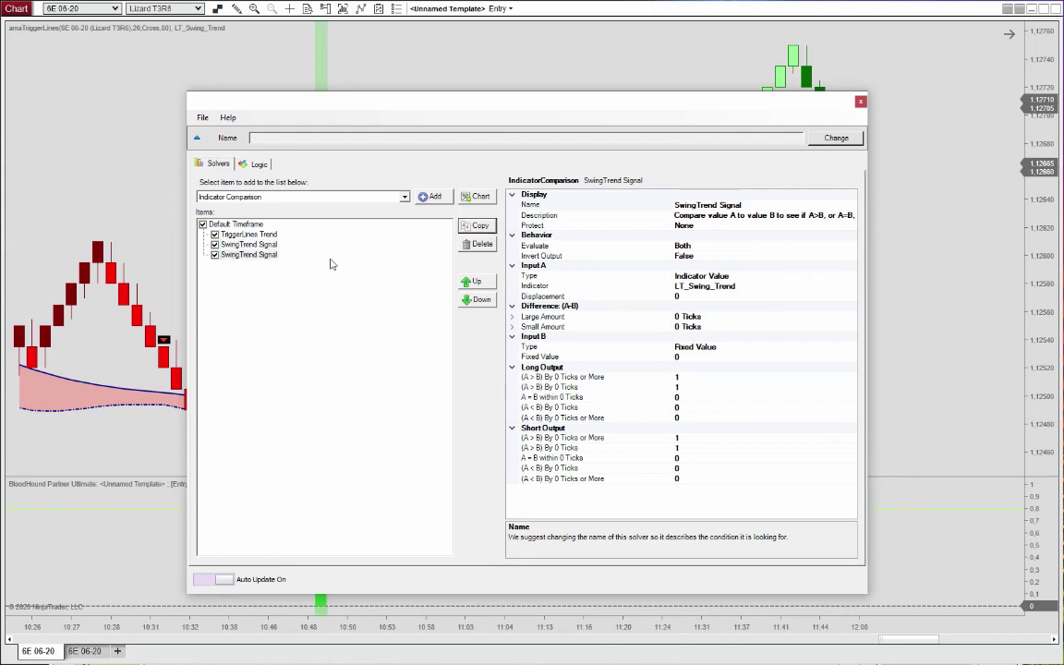
pyautogui.click(259, 257)
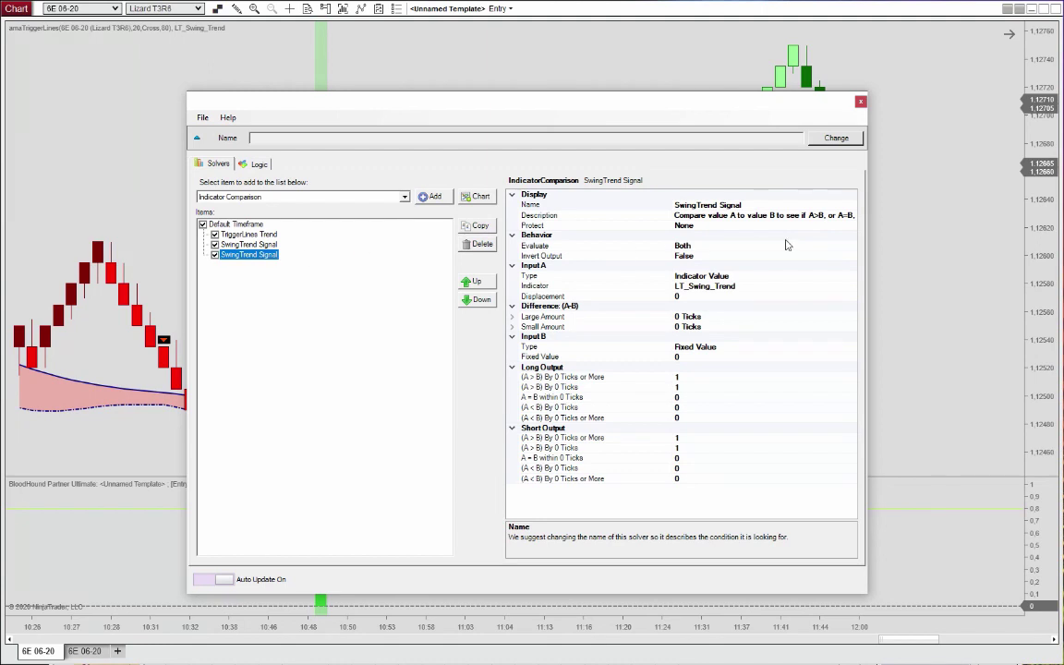
pyautogui.click(755, 205)
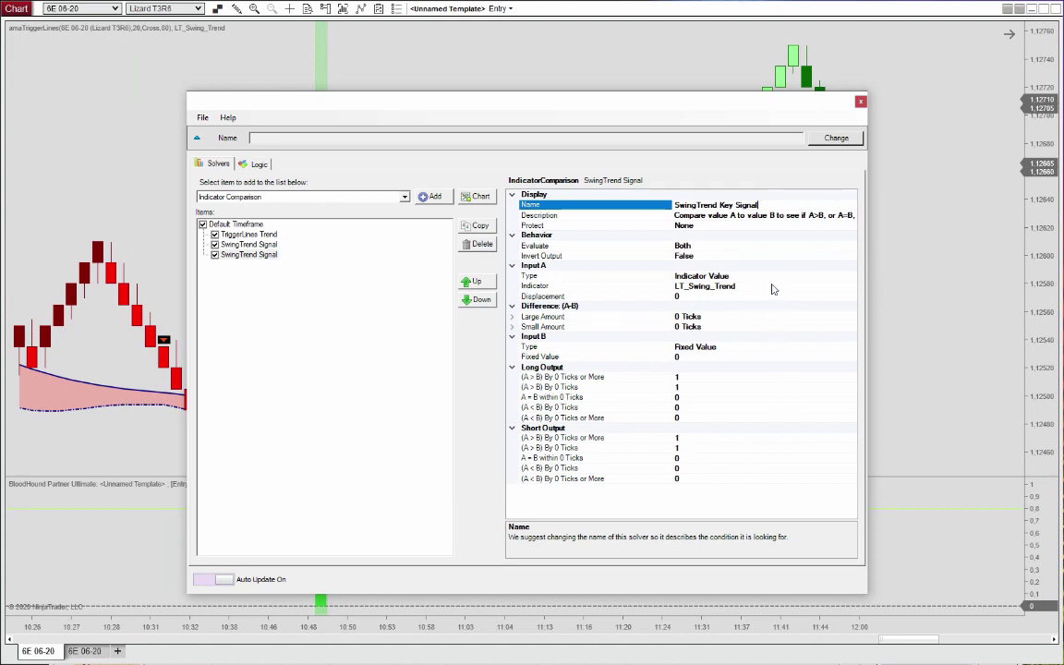
pyautogui.click(774, 290)
# Set the copy's plots to MinorBullishKeySignal for long and MinorBearishKeySignal for short
pyautogui.click(851, 289)
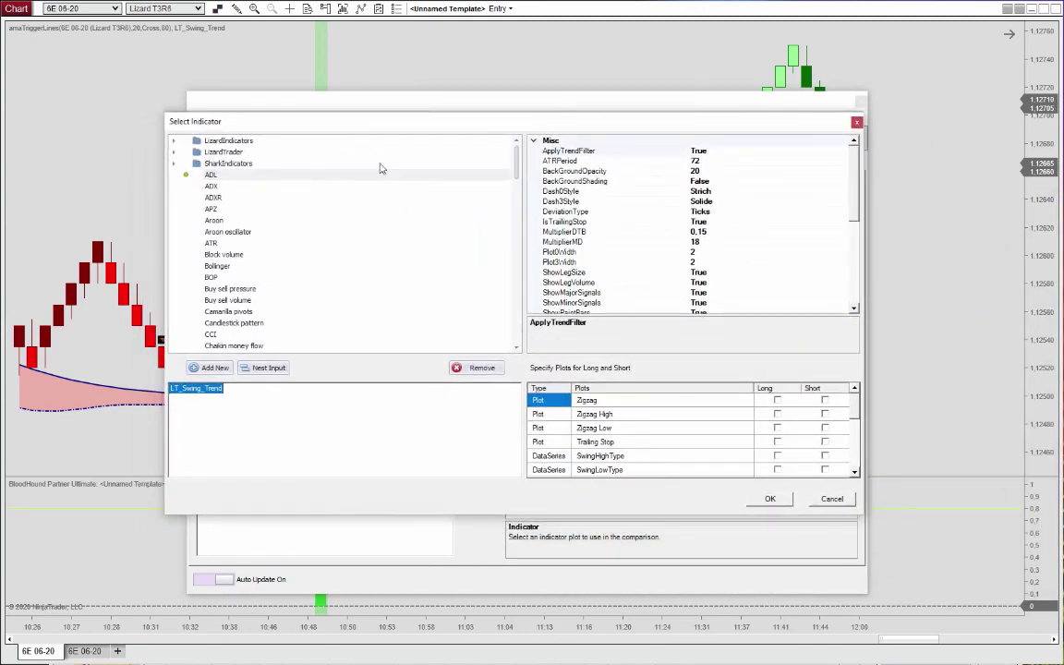
pyautogui.moveTo(859, 416); pyautogui.dragTo(852, 464)
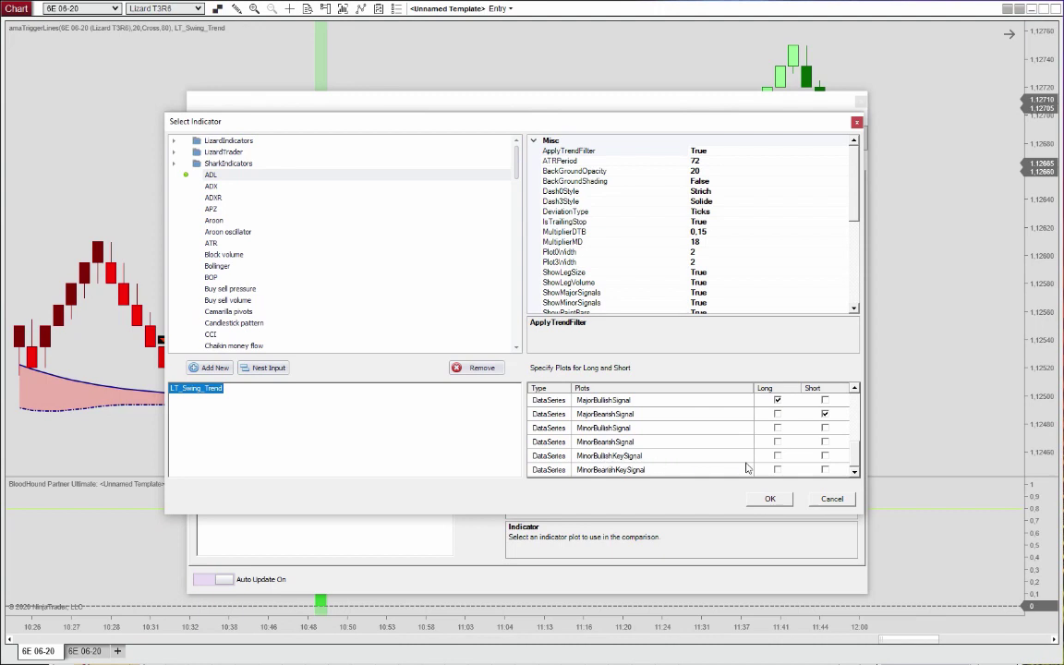
pyautogui.click(777, 455)
pyautogui.click(825, 470)
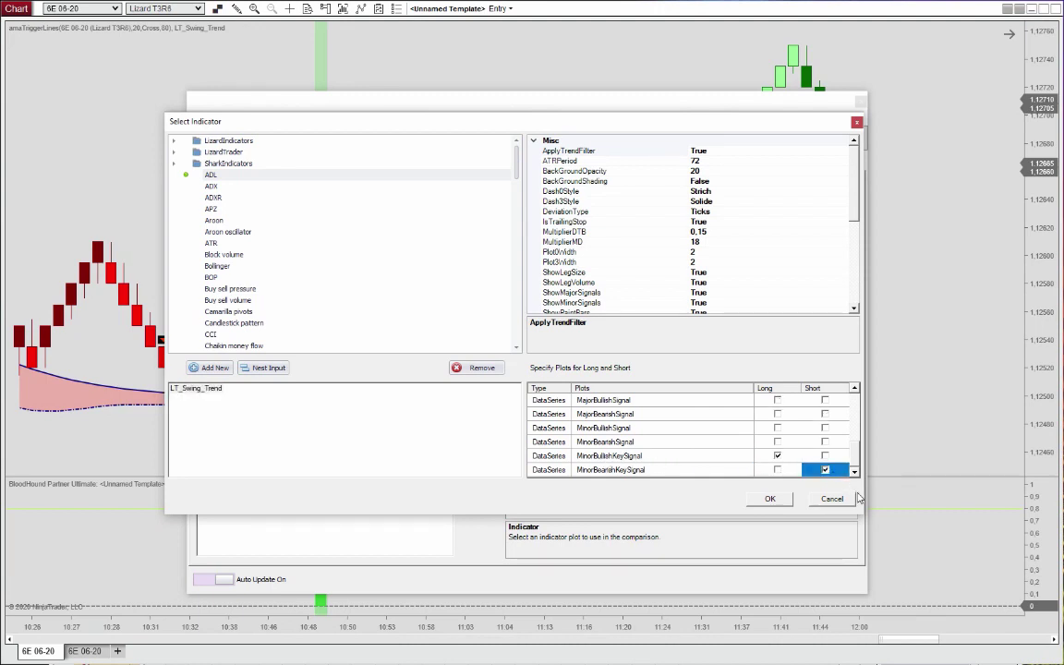
pyautogui.click(770, 499)
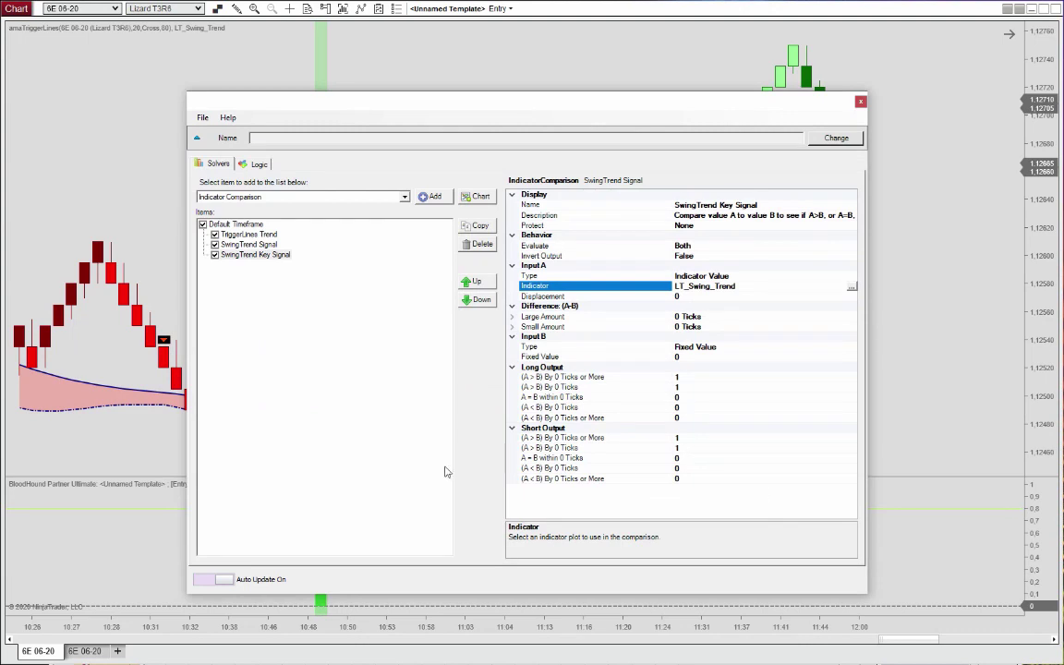
# Add the existing SwingTrend Key Signal node to the Entry logic graph
pyautogui.click(255, 163)
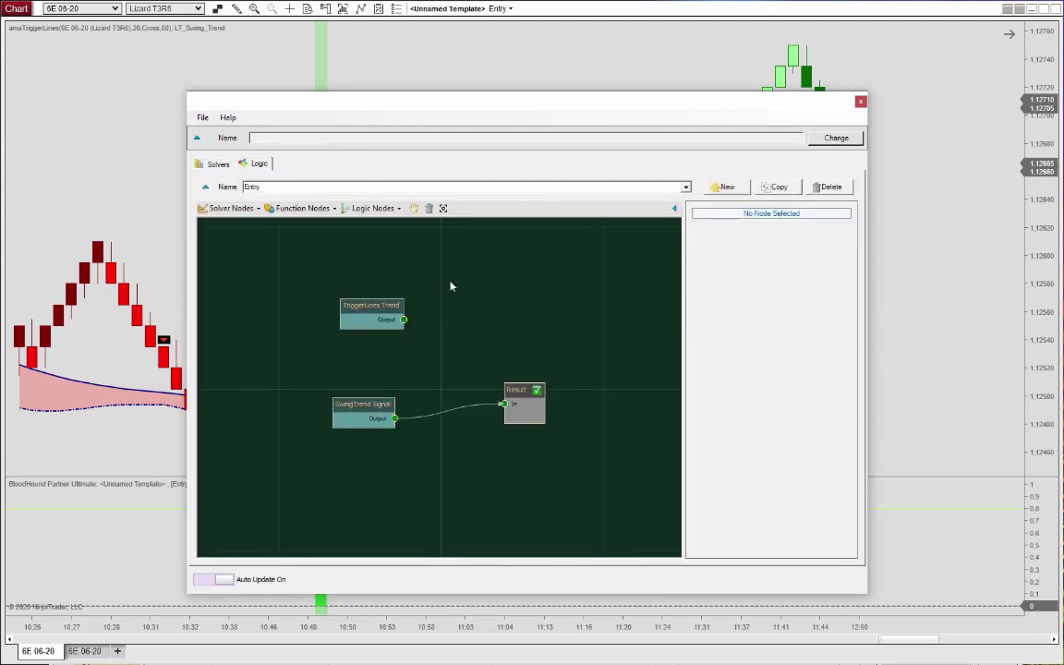
pyautogui.click(229, 208)
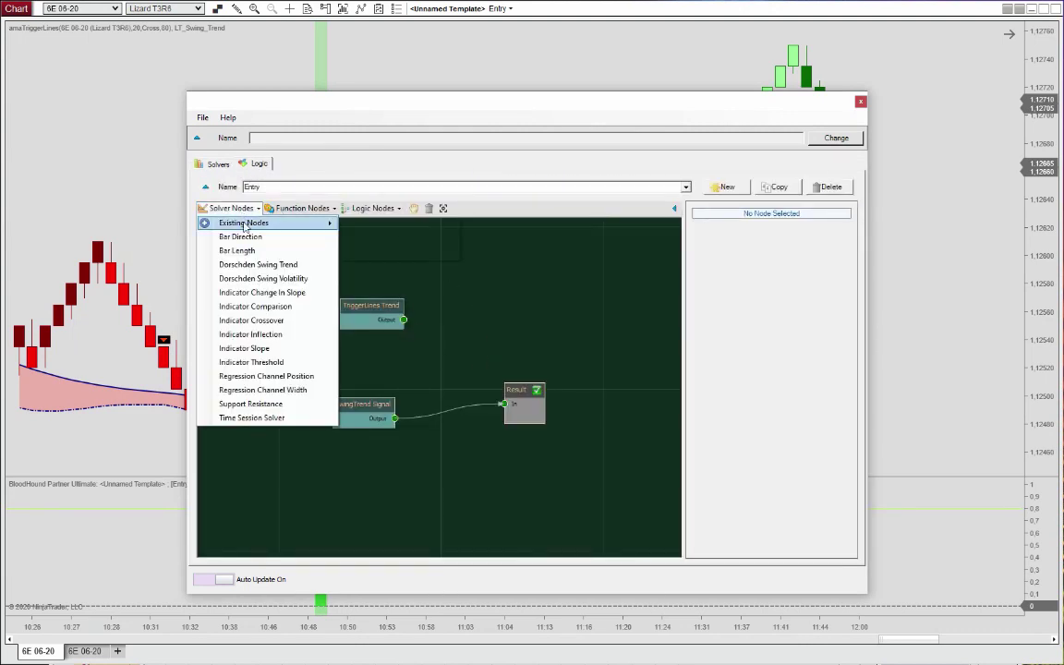
pyautogui.moveTo(314, 223)
pyautogui.click(368, 252)
pyautogui.moveTo(475, 397); pyautogui.dragTo(501, 404)
# Review the key-signal bars on the chart, then move the solver window to the upper left
pyautogui.click(860, 101)
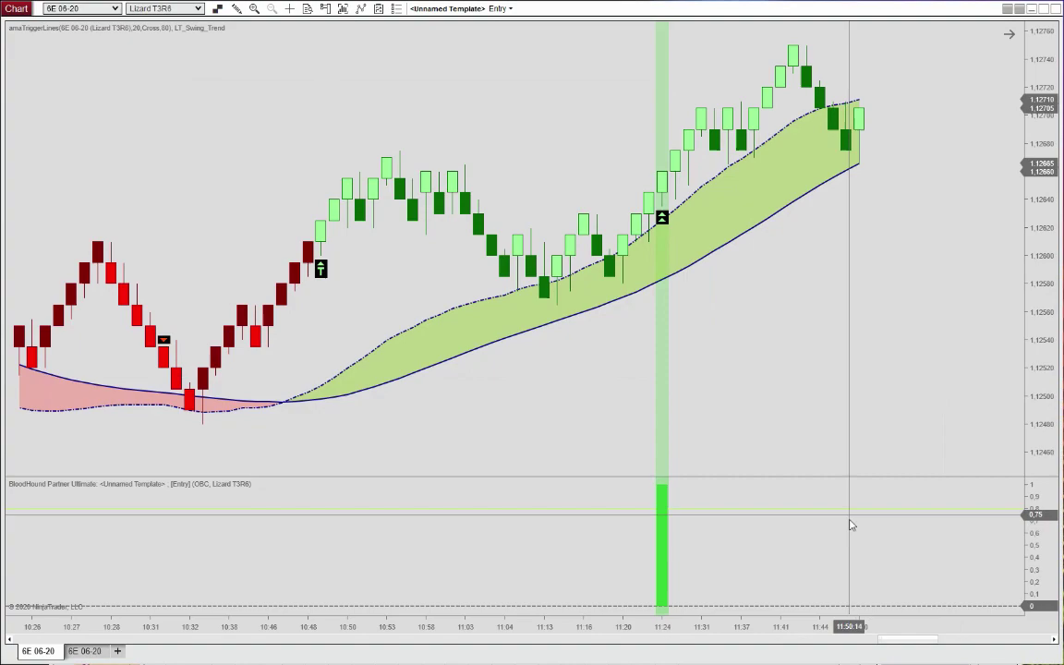
pyautogui.moveTo(909, 640); pyautogui.dragTo(601, 640)
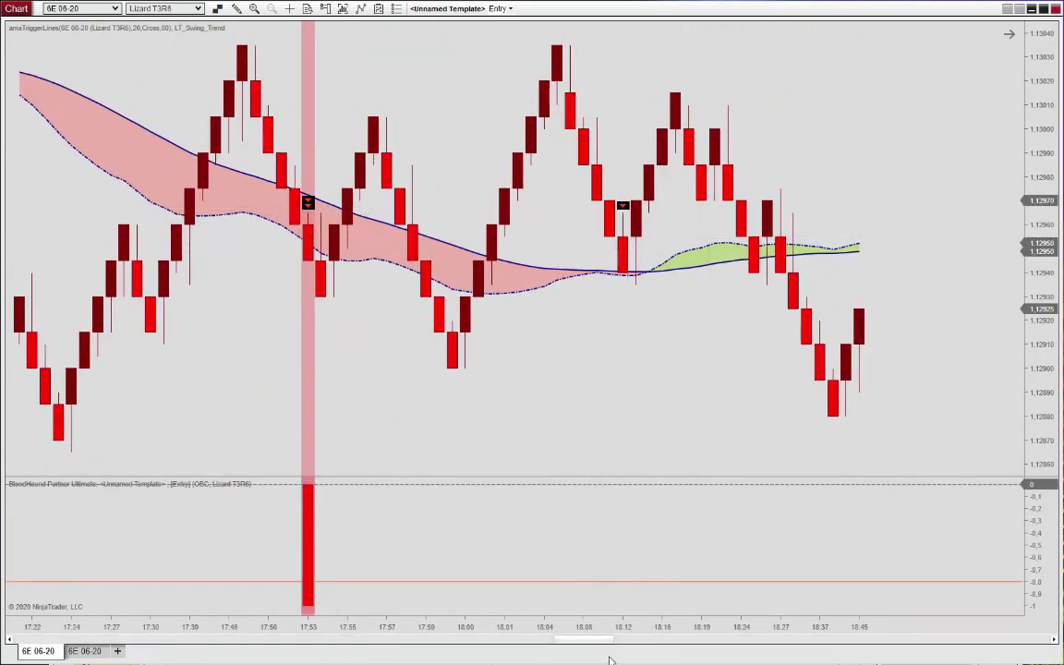
pyautogui.moveTo(590, 640); pyautogui.dragTo(921, 642)
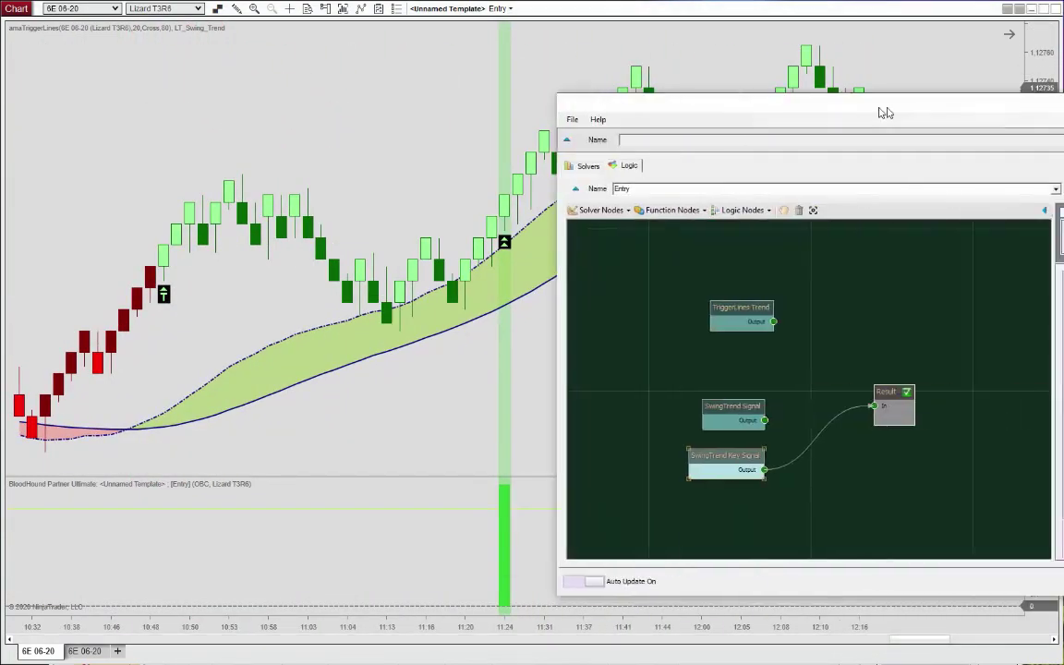
pyautogui.moveTo(883, 102); pyautogui.dragTo(427, 59)
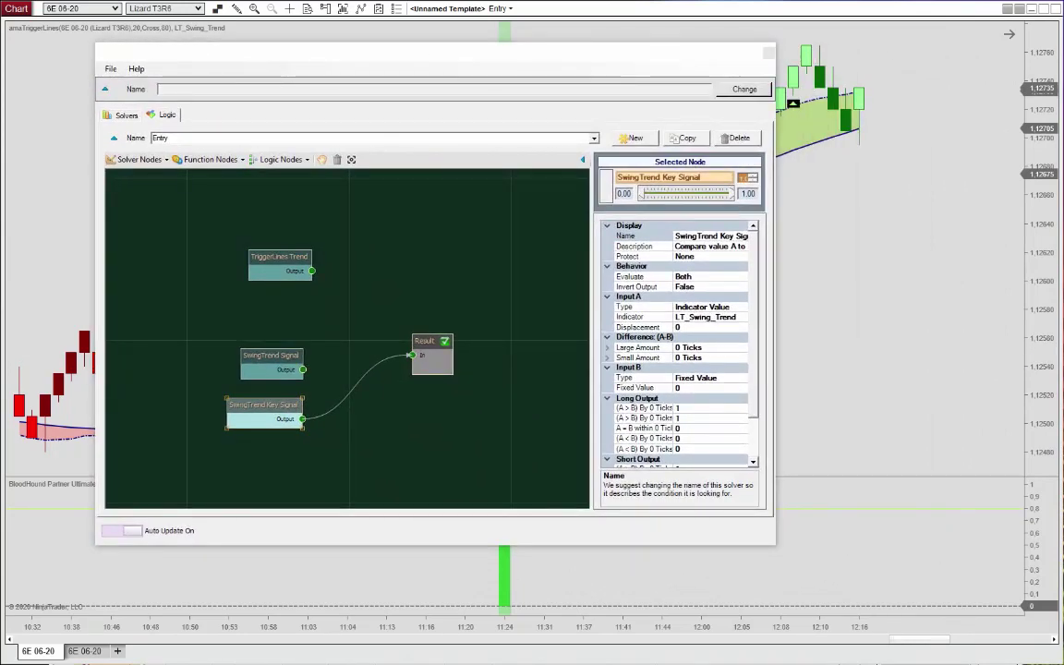
# Stack the TriggerLines Trend, SwingTrend Signal and SwingTrend Key Signal nodes together
pyautogui.moveTo(263, 357); pyautogui.dragTo(250, 304)
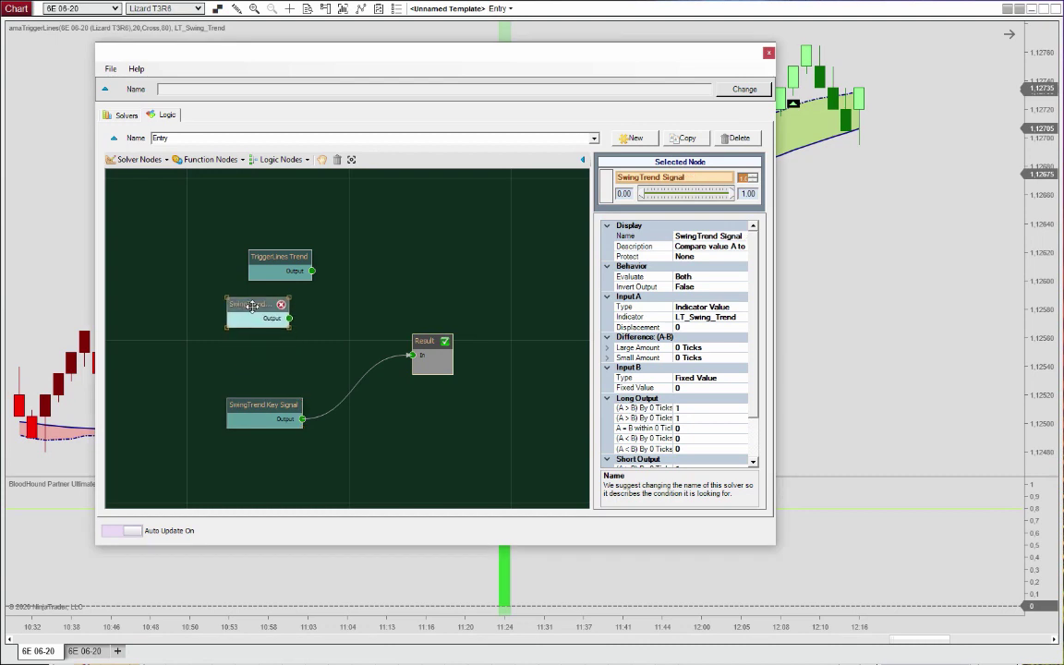
pyautogui.moveTo(278, 260); pyautogui.dragTo(257, 268)
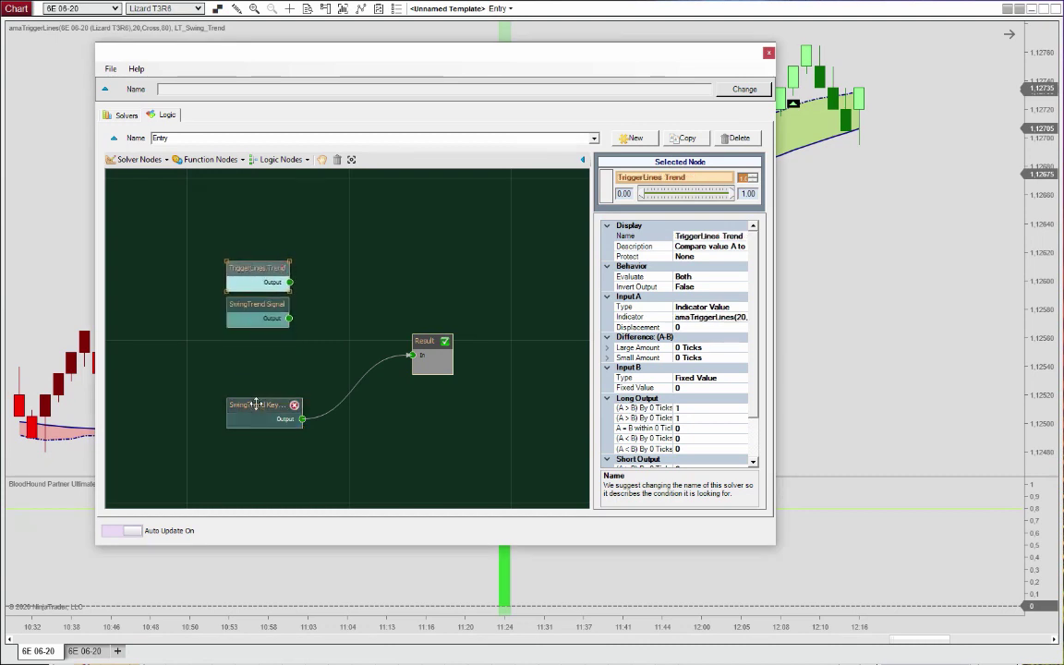
pyautogui.moveTo(256, 406); pyautogui.dragTo(247, 341)
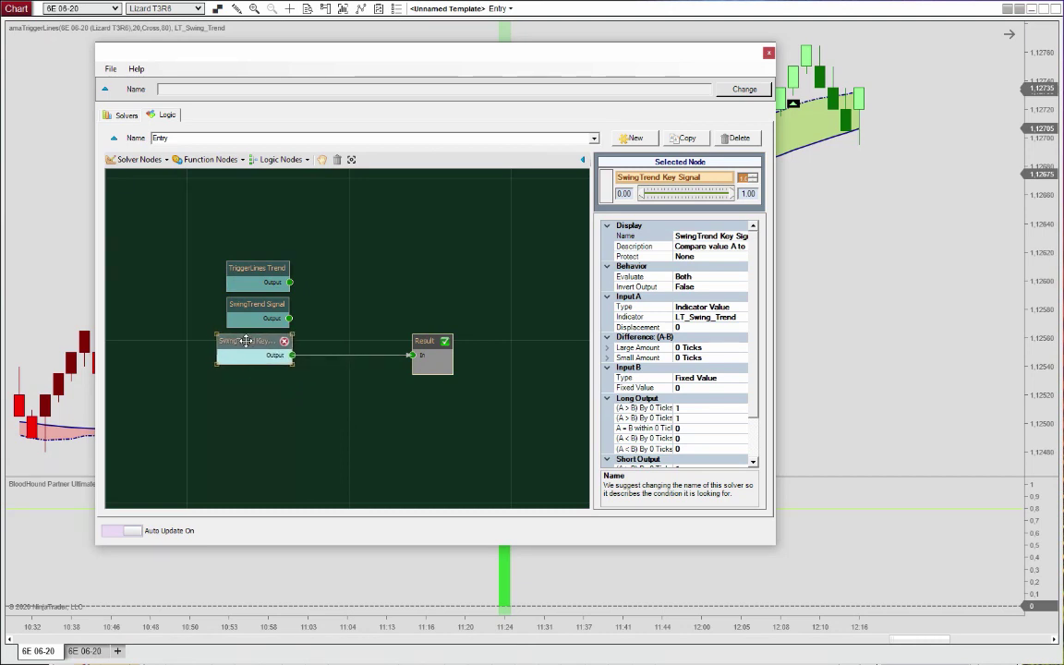
pyautogui.click(306, 301)
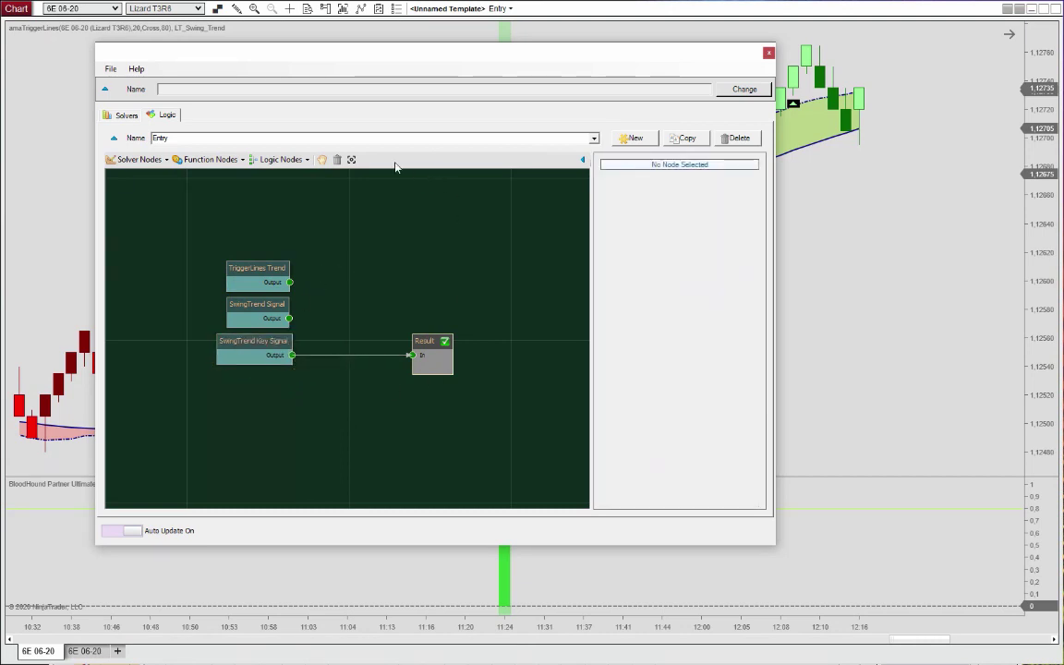
# Add an Or (Max) node beside the swing signals and reposition TriggerLines Trend and Result
pyautogui.click(279, 159)
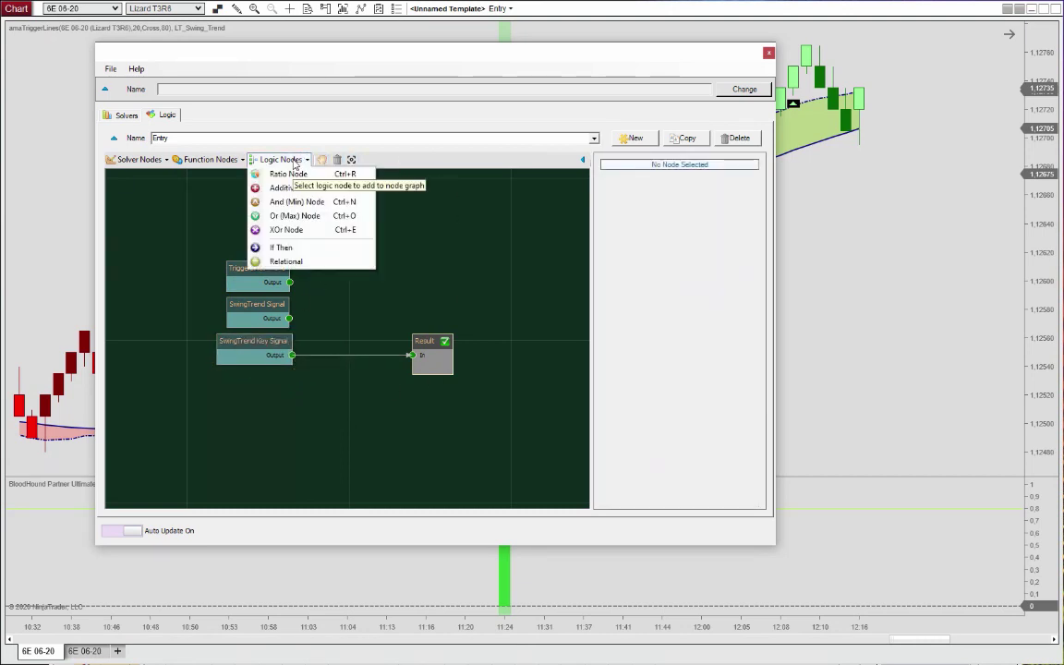
pyautogui.click(312, 216)
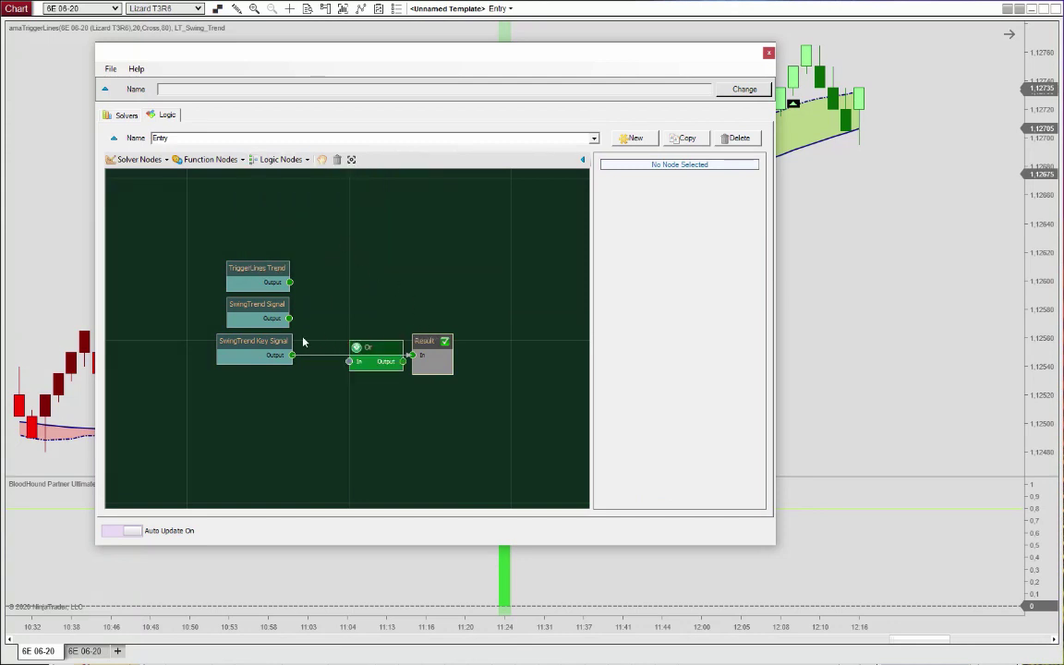
pyautogui.moveTo(274, 335)
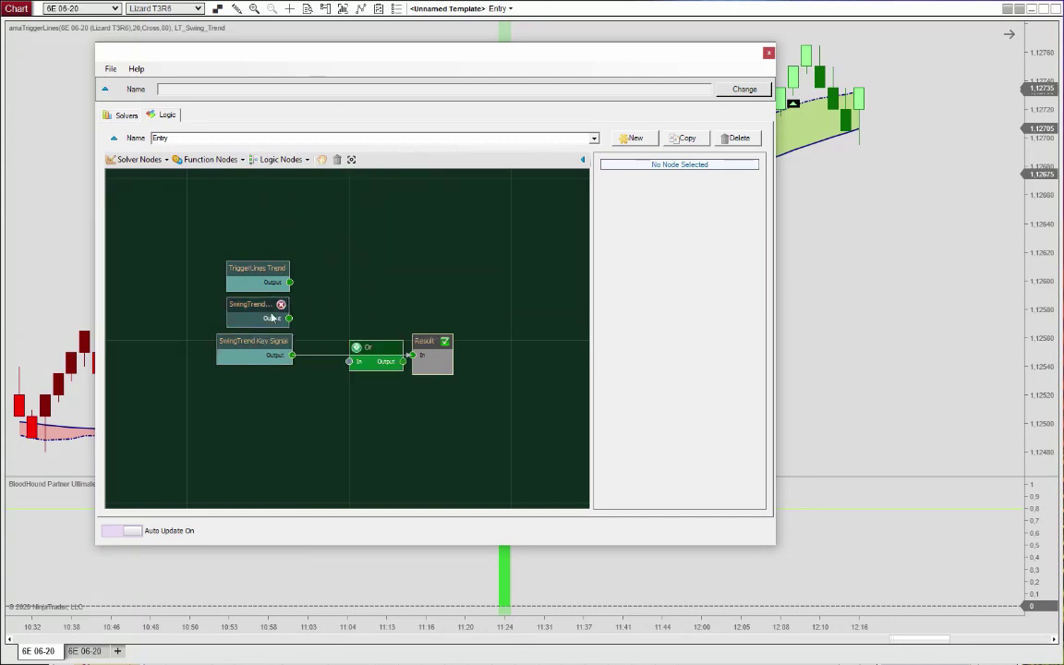
pyautogui.moveTo(360, 349)
pyautogui.moveTo(376, 345); pyautogui.dragTo(311, 335)
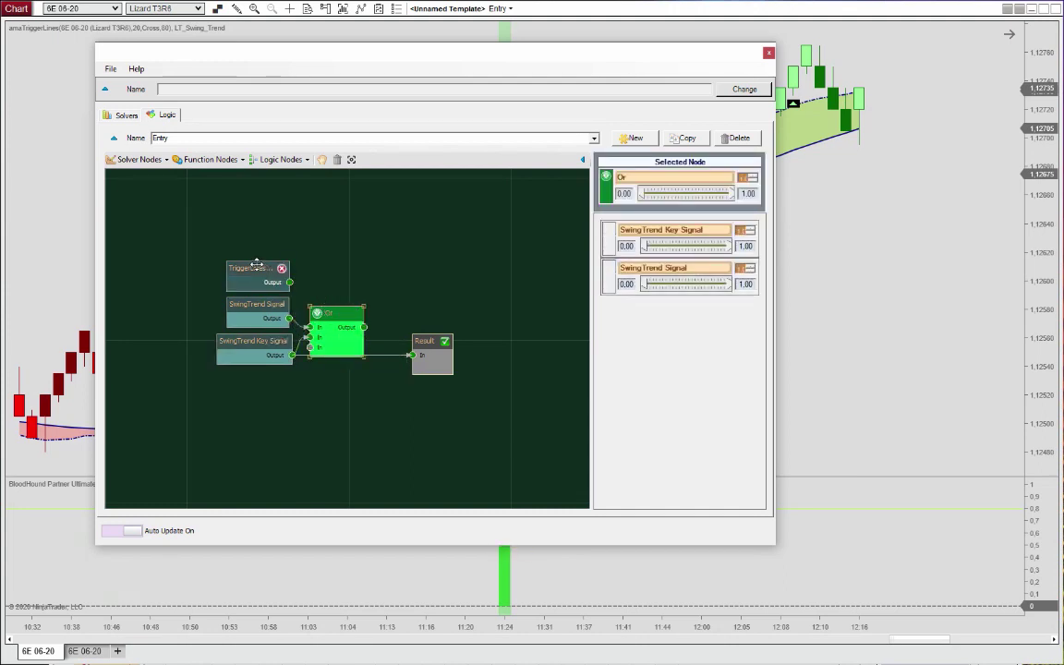
pyautogui.moveTo(256, 267); pyautogui.dragTo(340, 245)
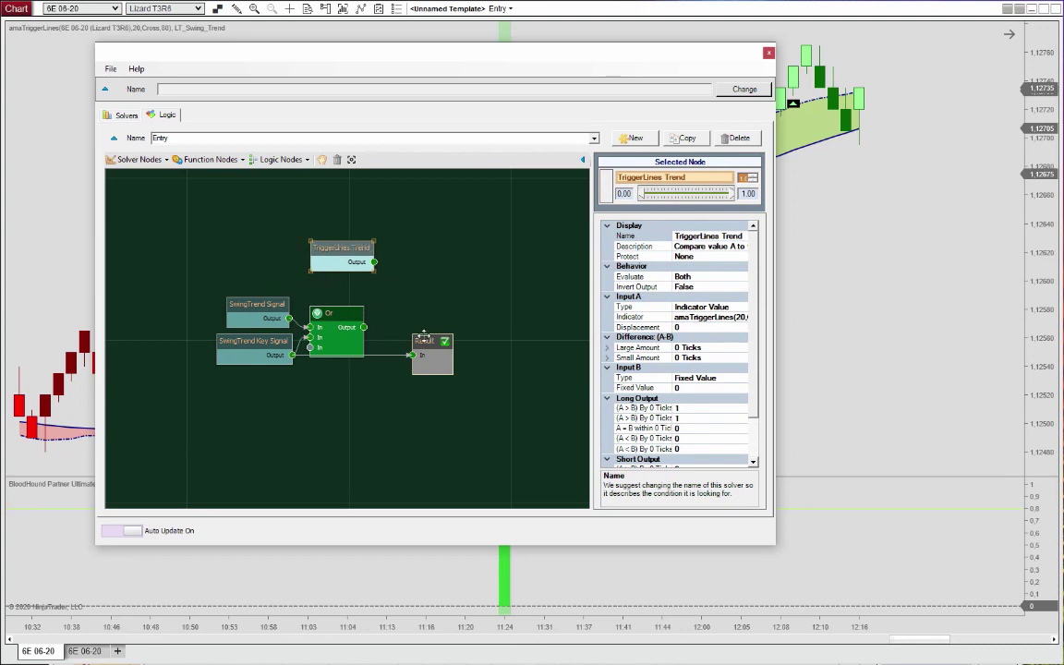
pyautogui.moveTo(423, 339); pyautogui.dragTo(483, 371)
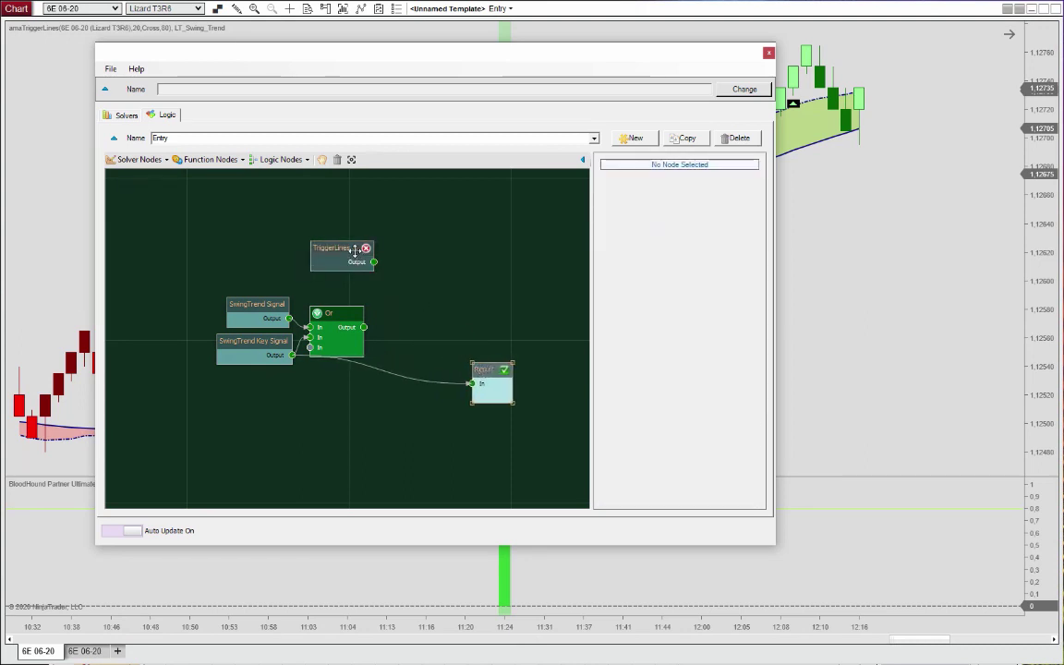
# Add an And (Min) node between Or and Result, connecting TriggerLines Trend into it
pyautogui.click(280, 159)
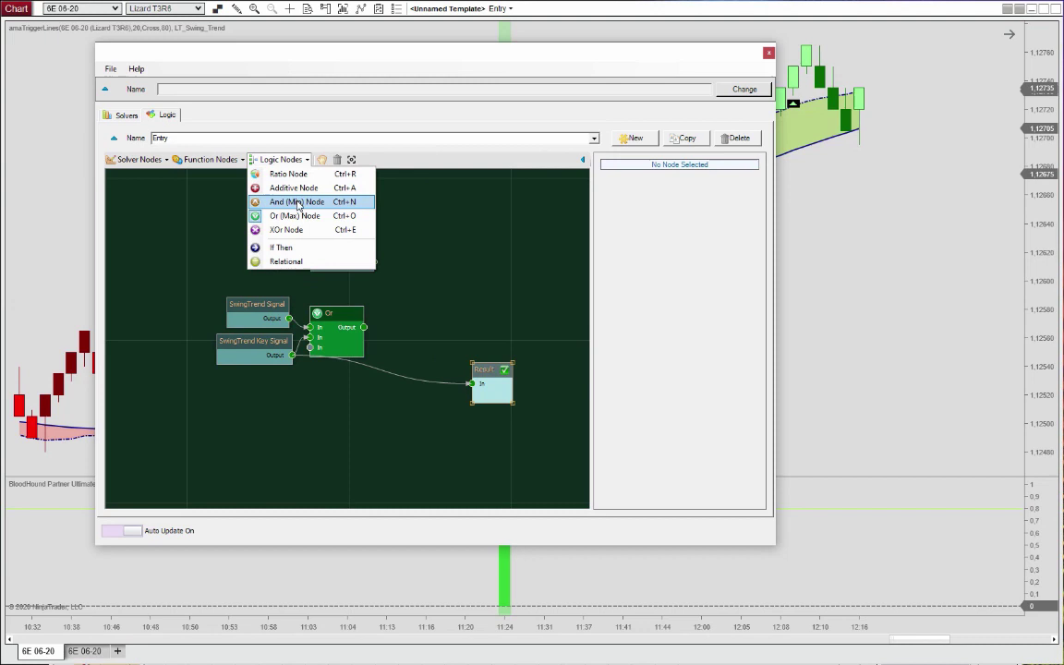
pyautogui.click(295, 202)
pyautogui.moveTo(384, 347); pyautogui.dragTo(425, 305)
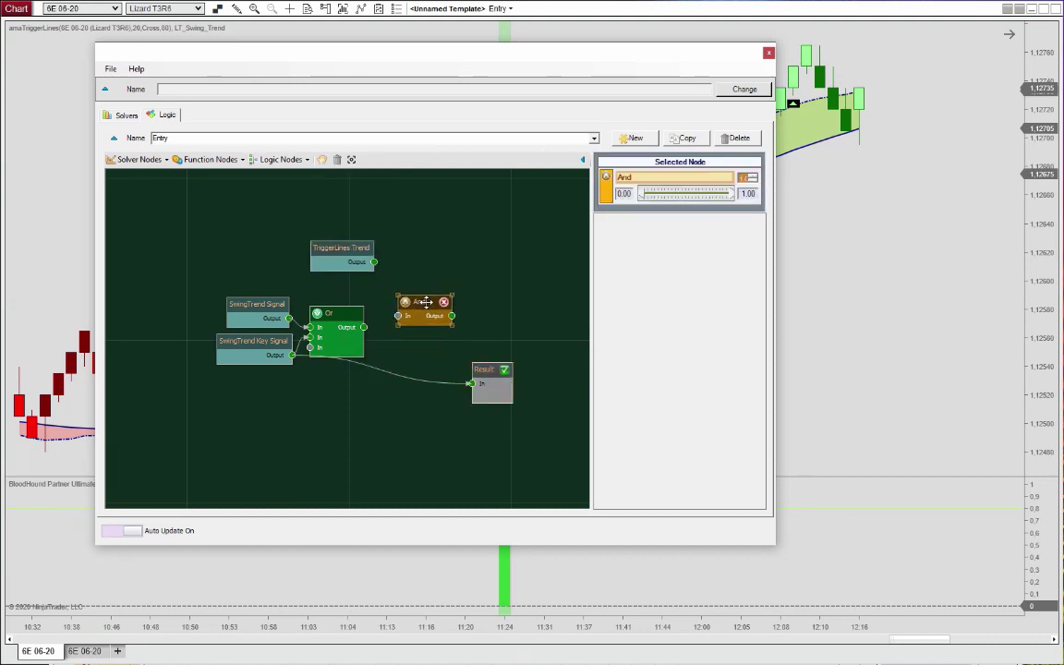
pyautogui.moveTo(373, 263); pyautogui.dragTo(491, 372)
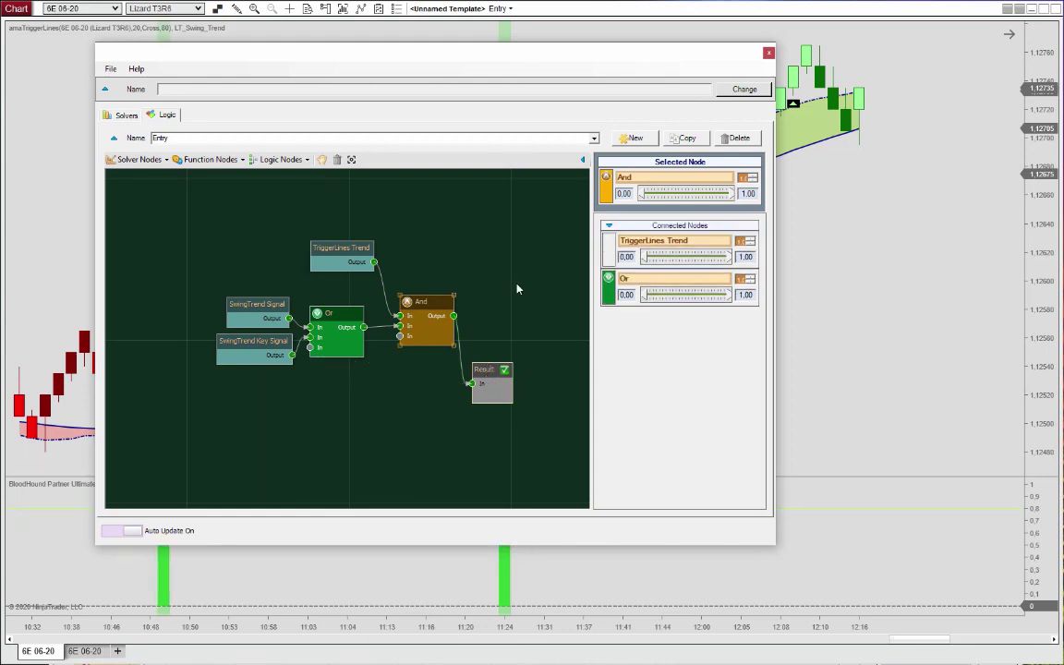
pyautogui.press('Escape')
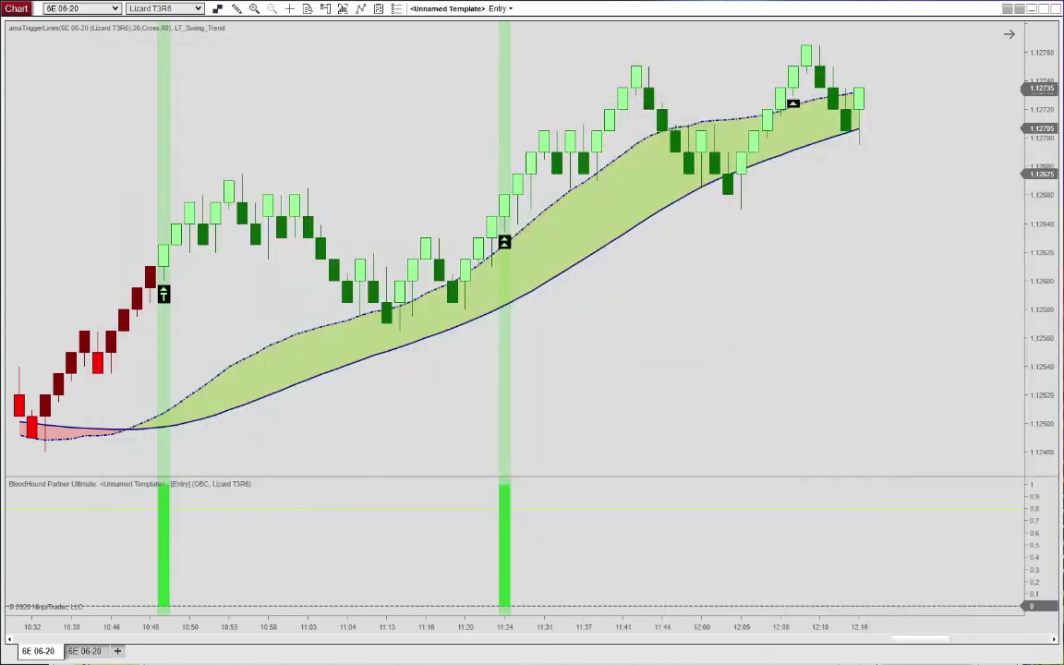
pyautogui.moveTo(447, 624); pyautogui.dragTo(391, 626)
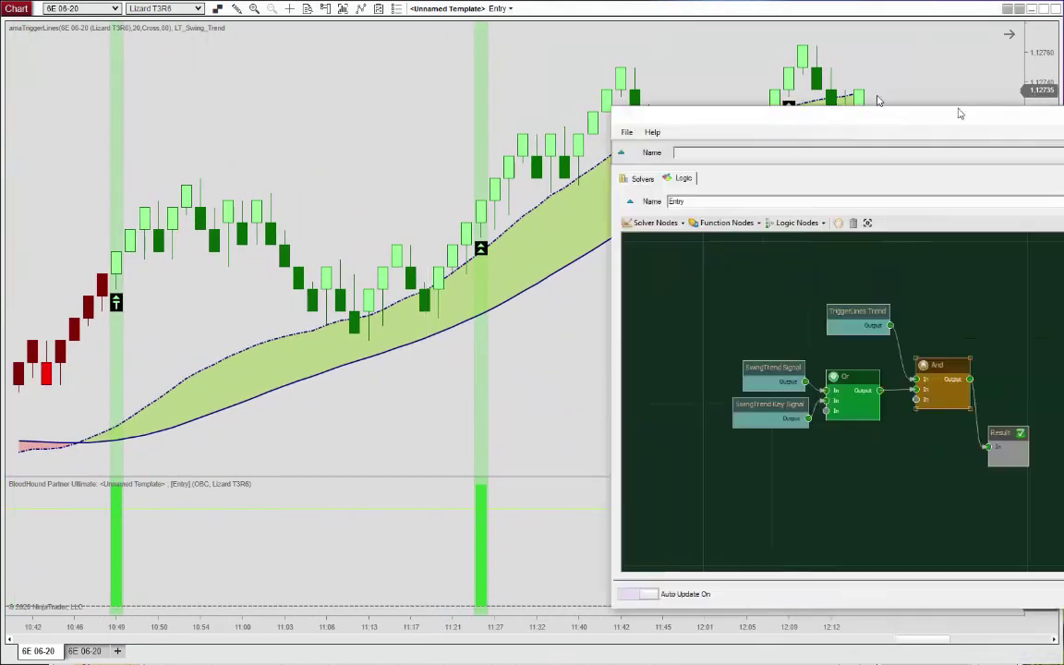
pyautogui.moveTo(960, 112); pyautogui.dragTo(524, 88)
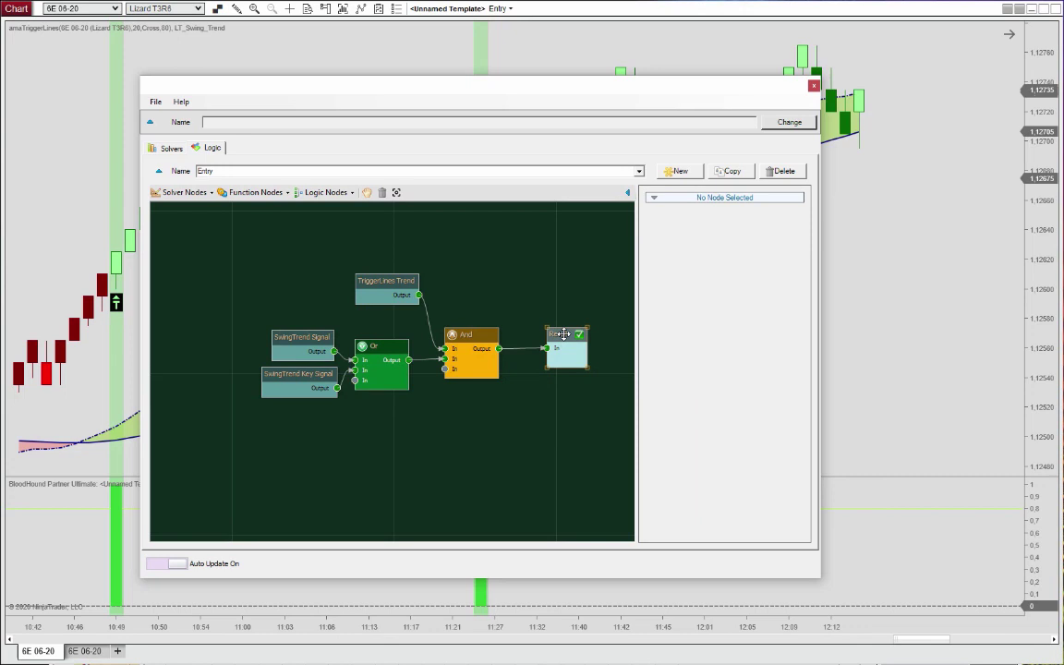
pyautogui.moveTo(564, 334); pyautogui.dragTo(558, 336)
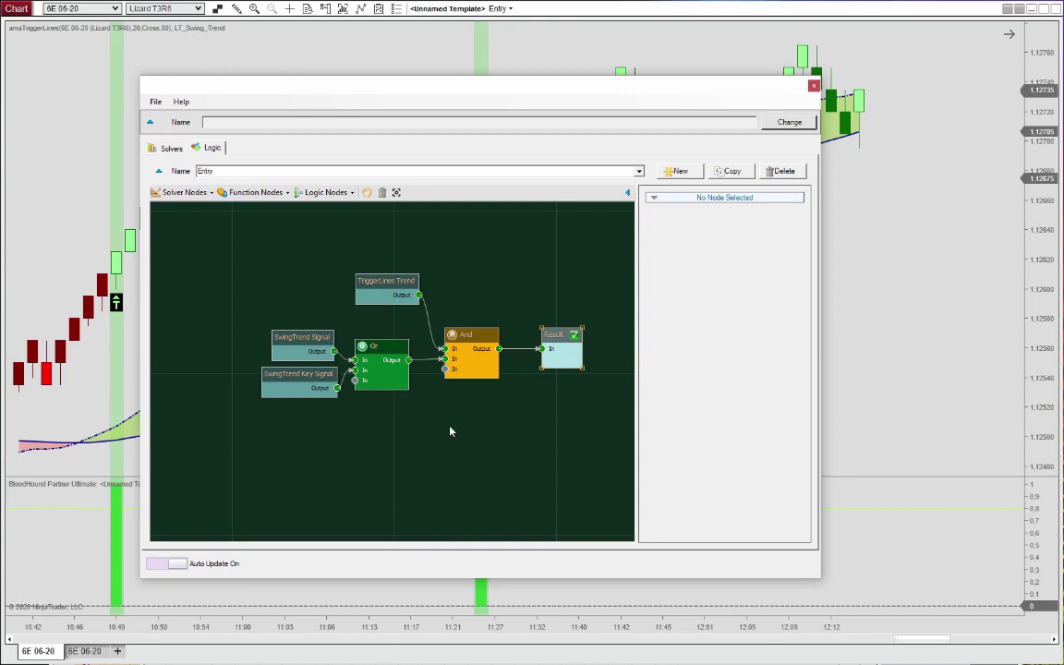
pyautogui.hotkey('alt', 'F4')
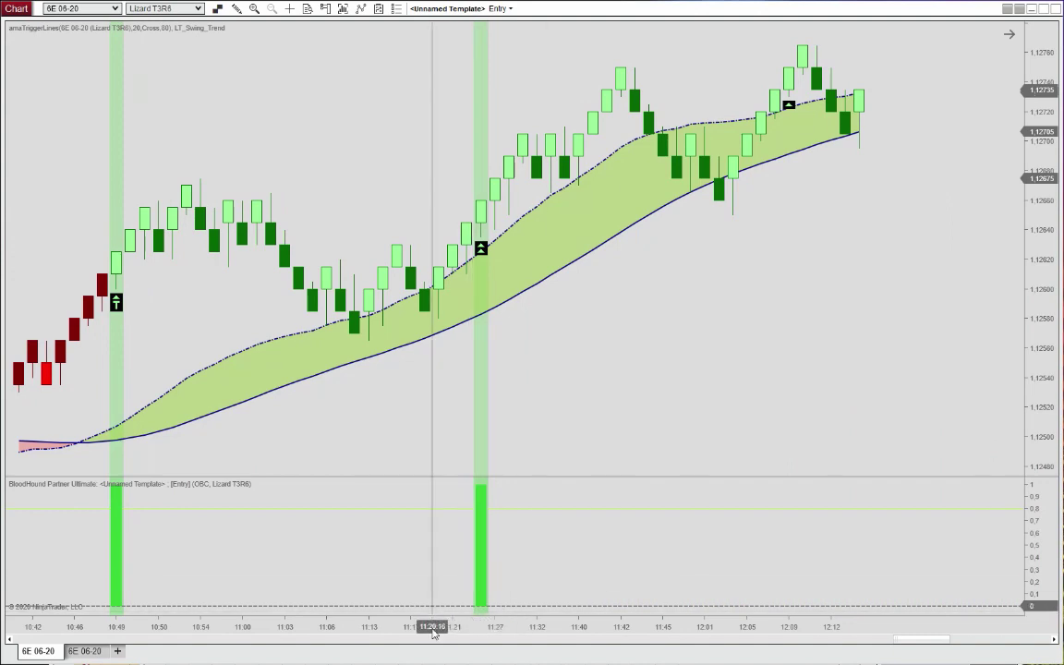
# Compress the bars, scroll forward, and widen them to show the red short entry near 12:49
pyautogui.moveTo(499, 627); pyautogui.dragTo(603, 627)
pyautogui.scroll(-10, 812, 436)
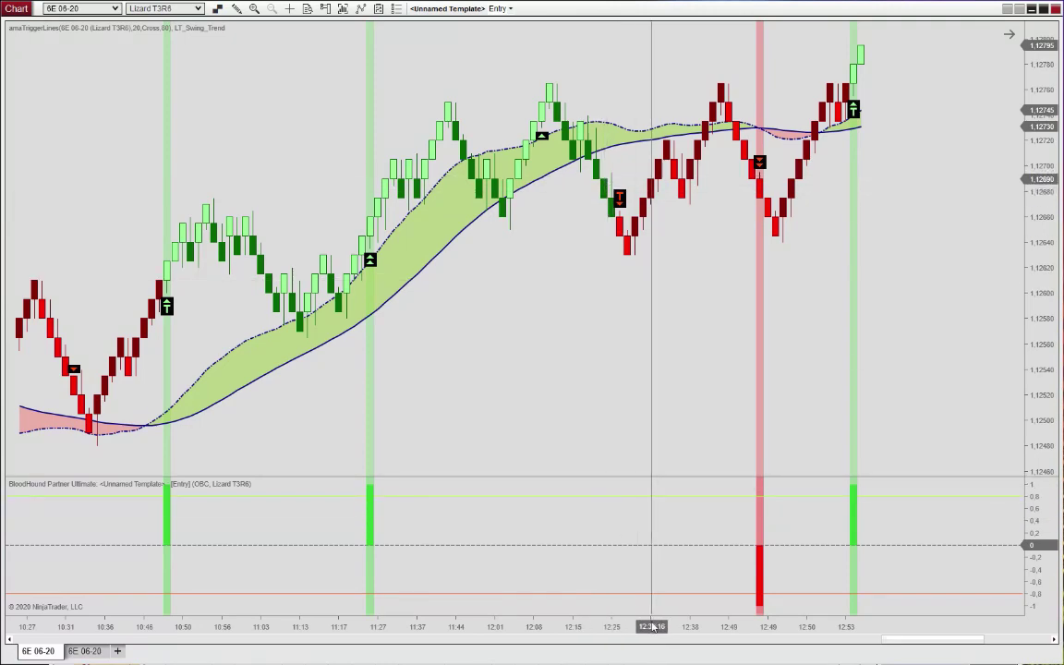
pyautogui.moveTo(658, 627); pyautogui.dragTo(294, 626)
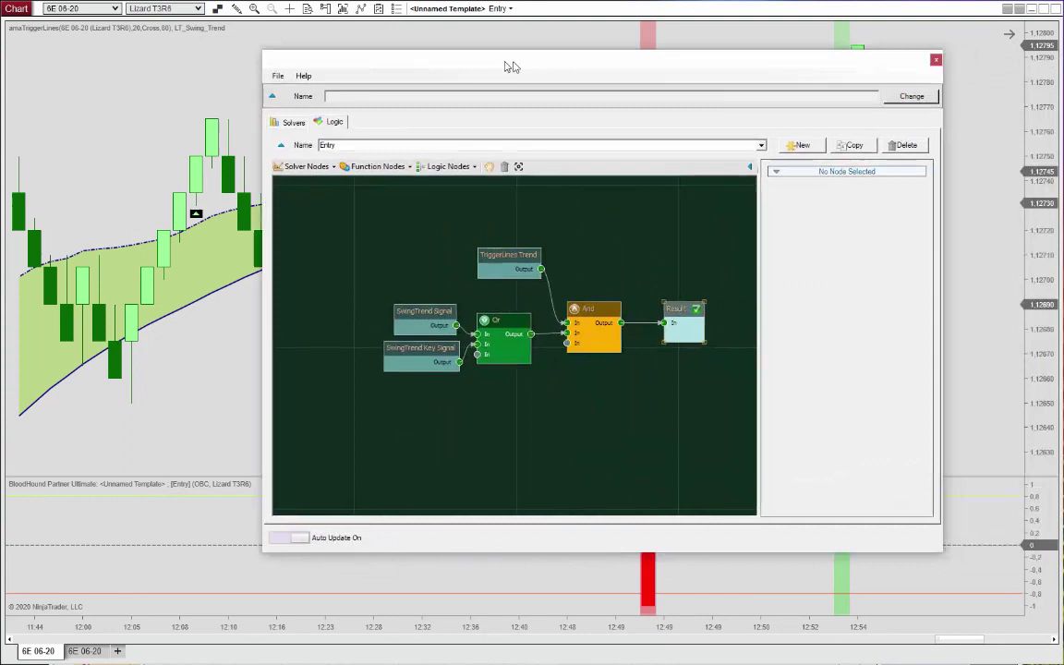
# Create a new logic named Exit and reposition its lone Result node
pyautogui.moveTo(511, 66); pyautogui.dragTo(468, 57)
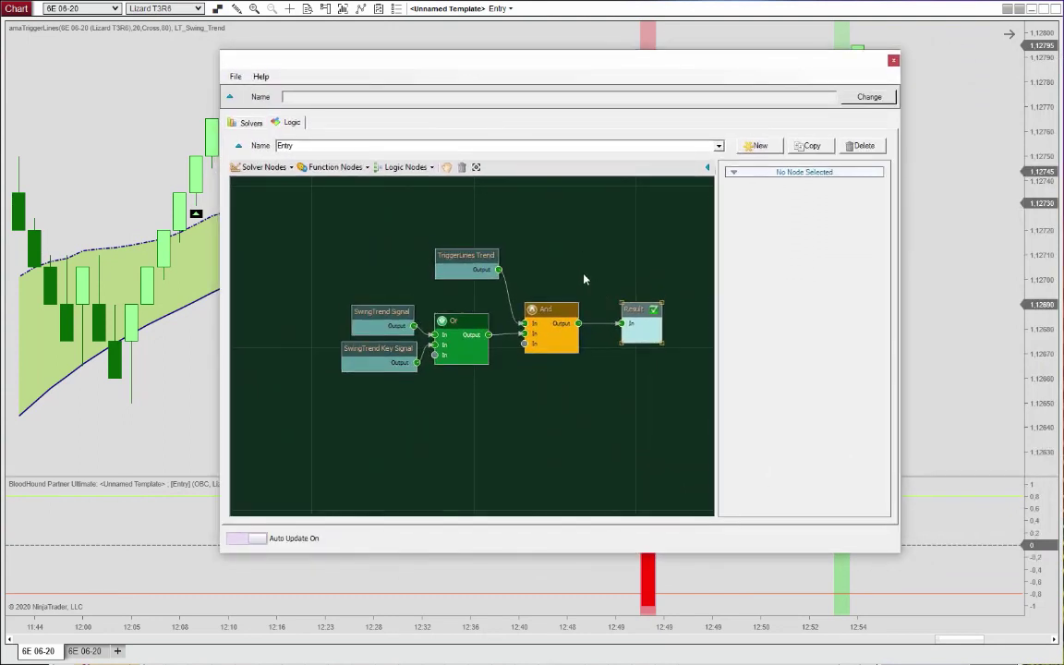
pyautogui.click(760, 148)
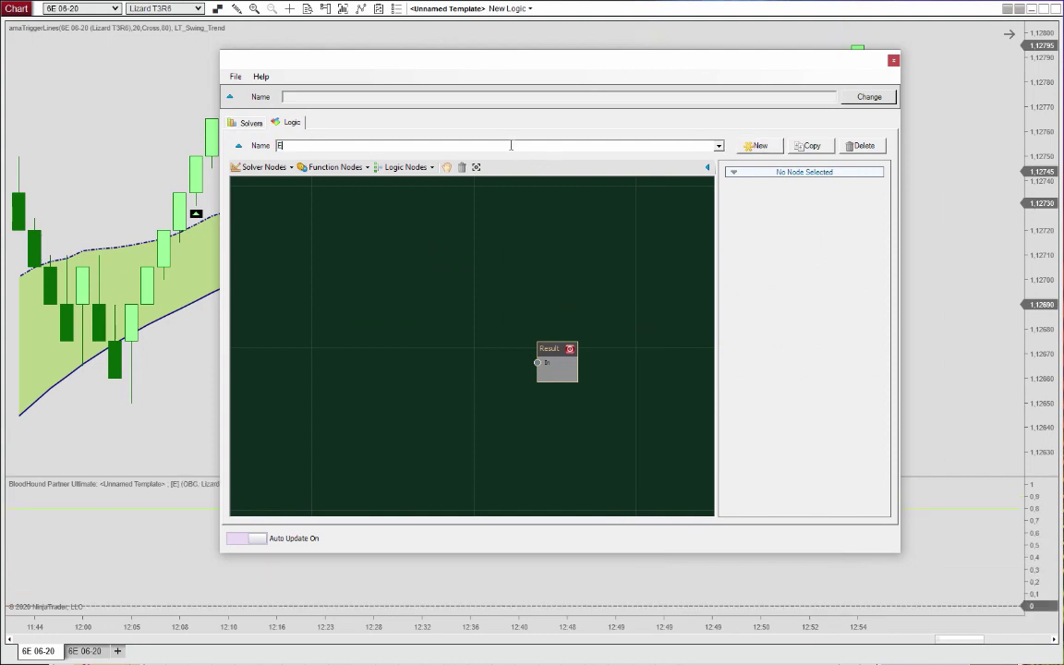
pyautogui.write('it')
pyautogui.moveTo(542, 351); pyautogui.dragTo(588, 338)
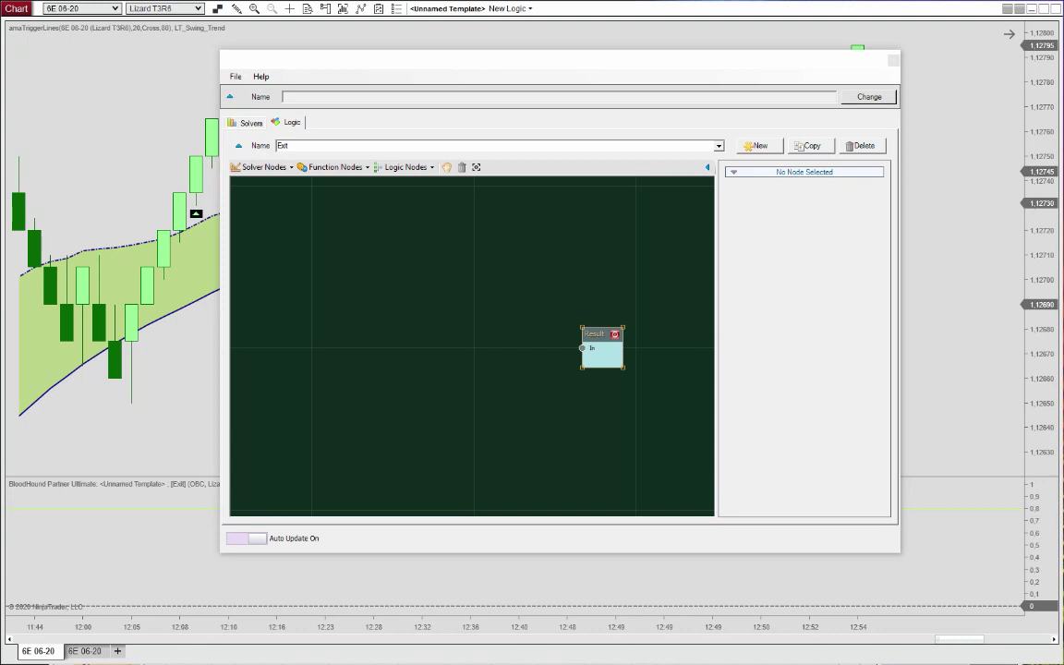
# Add an Indicator Comparison solver with its Input A type set to Price
pyautogui.click(249, 126)
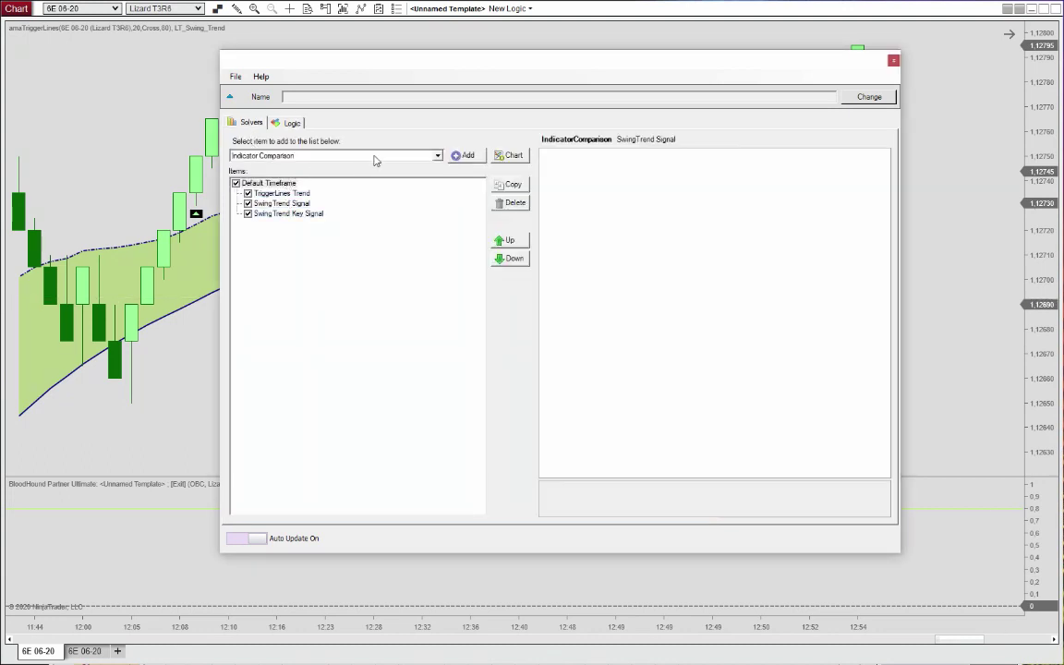
pyautogui.click(465, 155)
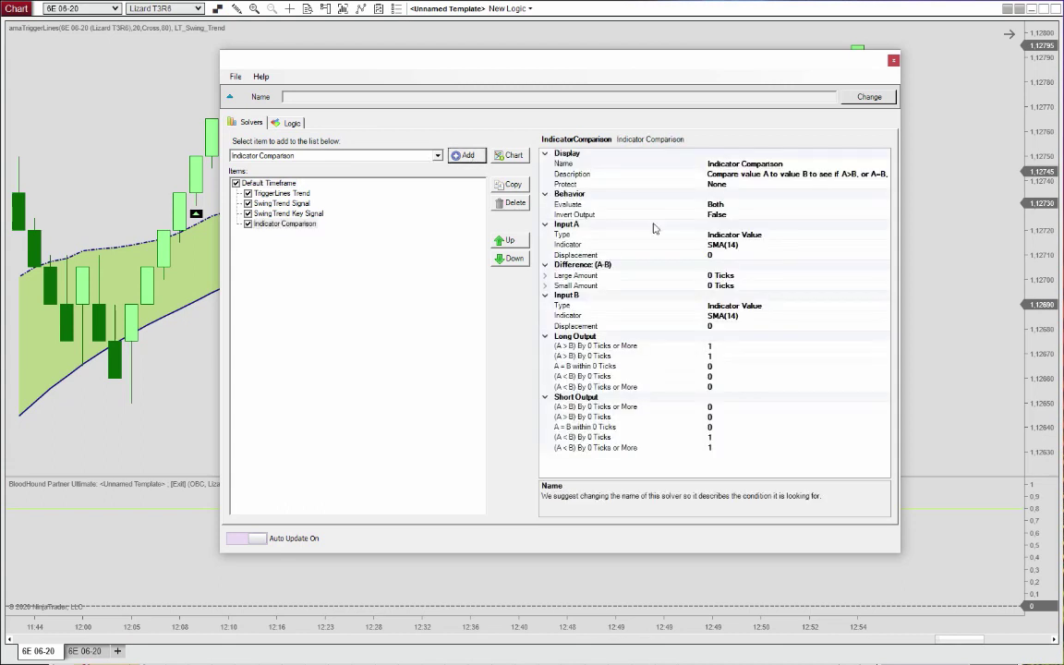
pyautogui.click(792, 233)
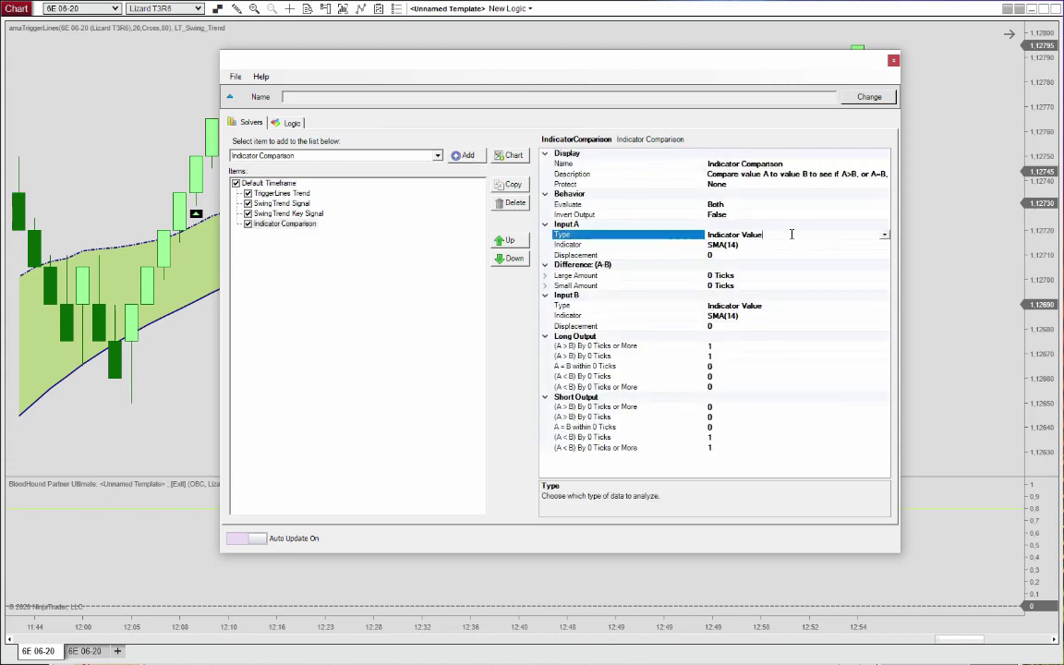
pyautogui.click(885, 235)
pyautogui.click(736, 257)
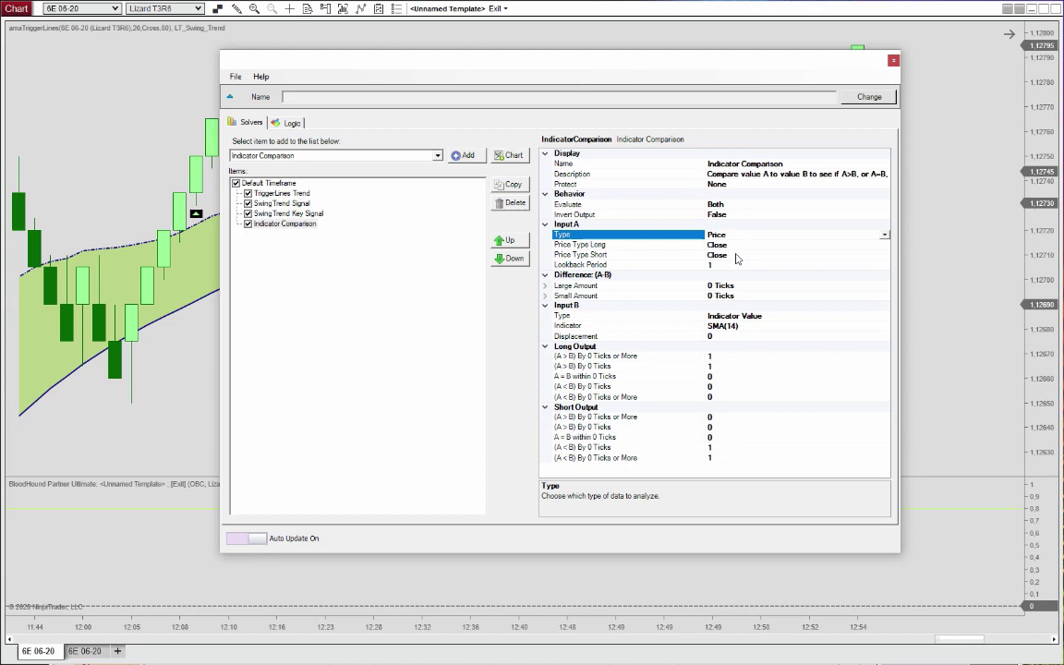
# Set Input A's price type to Low for long and High for short
pyautogui.click(749, 246)
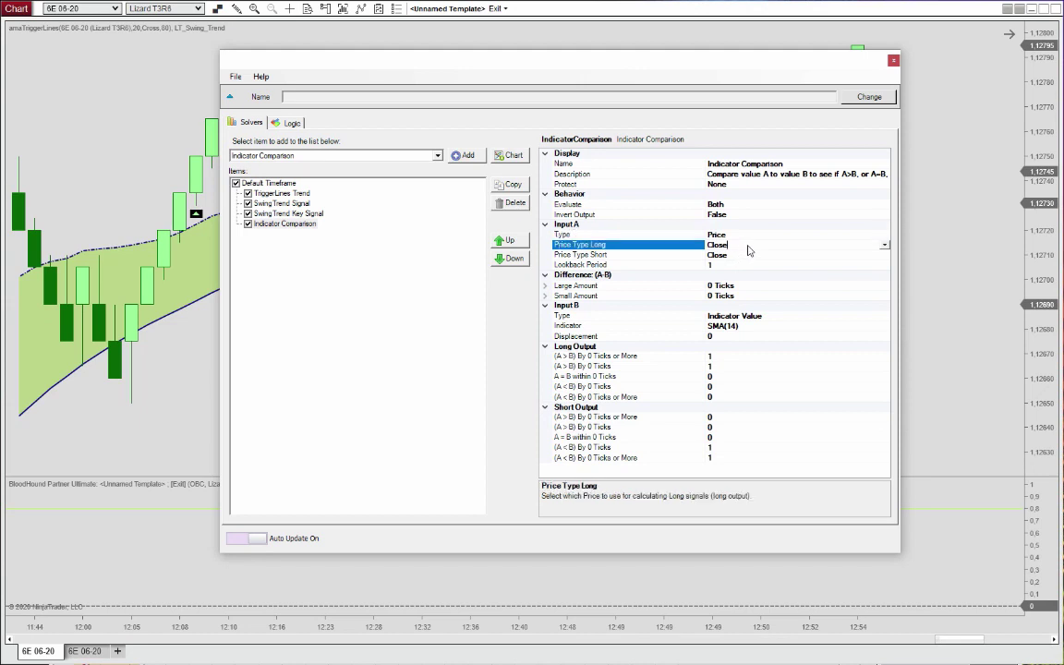
pyautogui.click(884, 245)
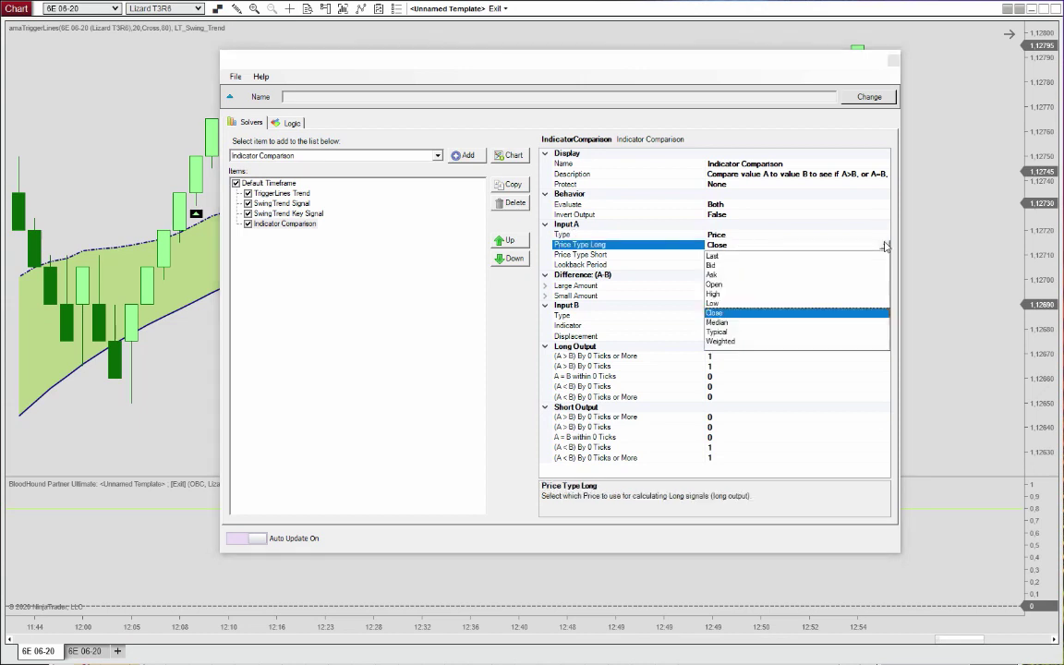
pyautogui.click(731, 304)
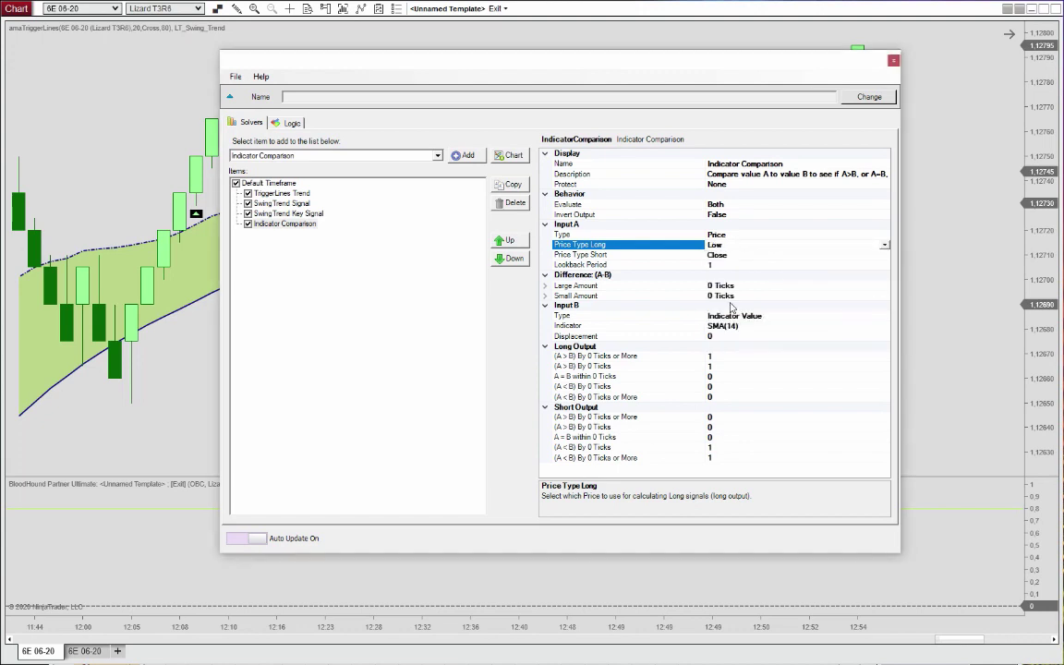
pyautogui.click(749, 254)
pyautogui.click(883, 255)
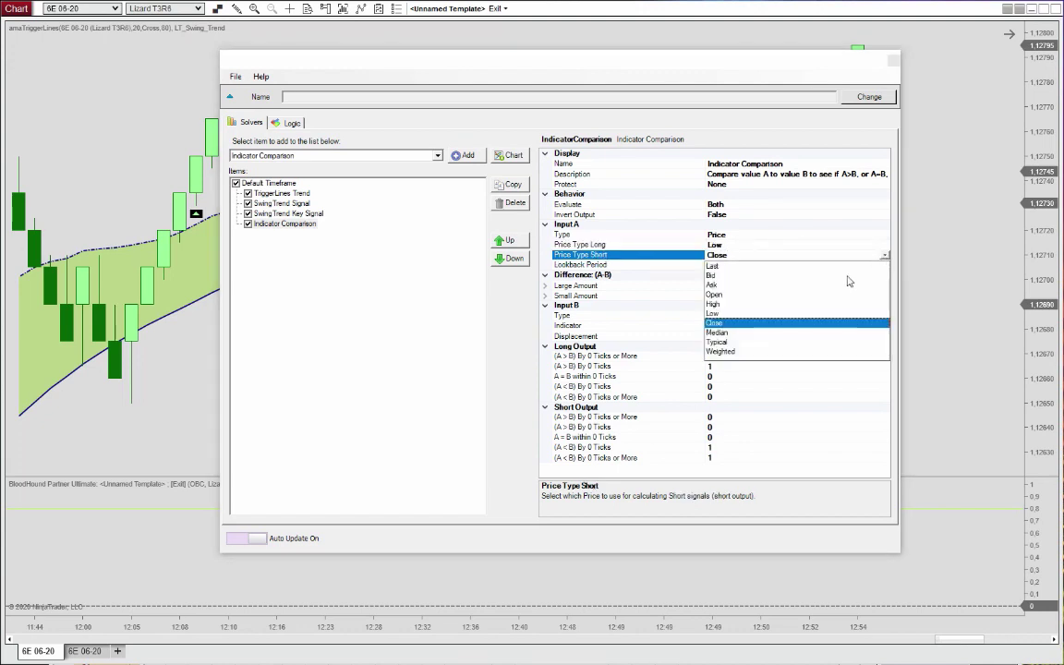
pyautogui.click(785, 305)
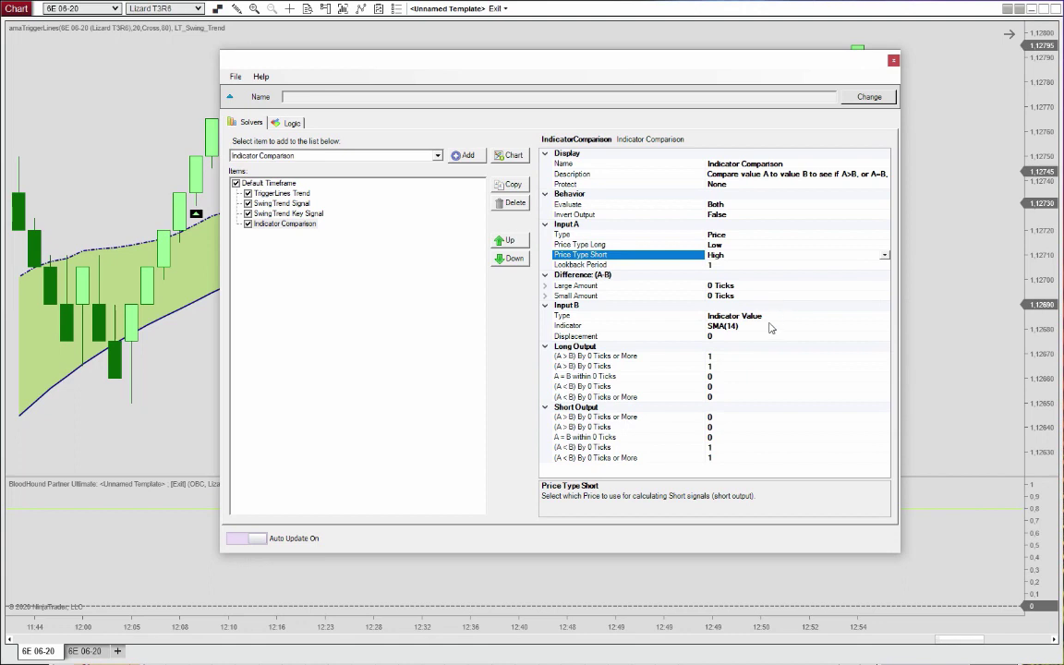
pyautogui.click(772, 326)
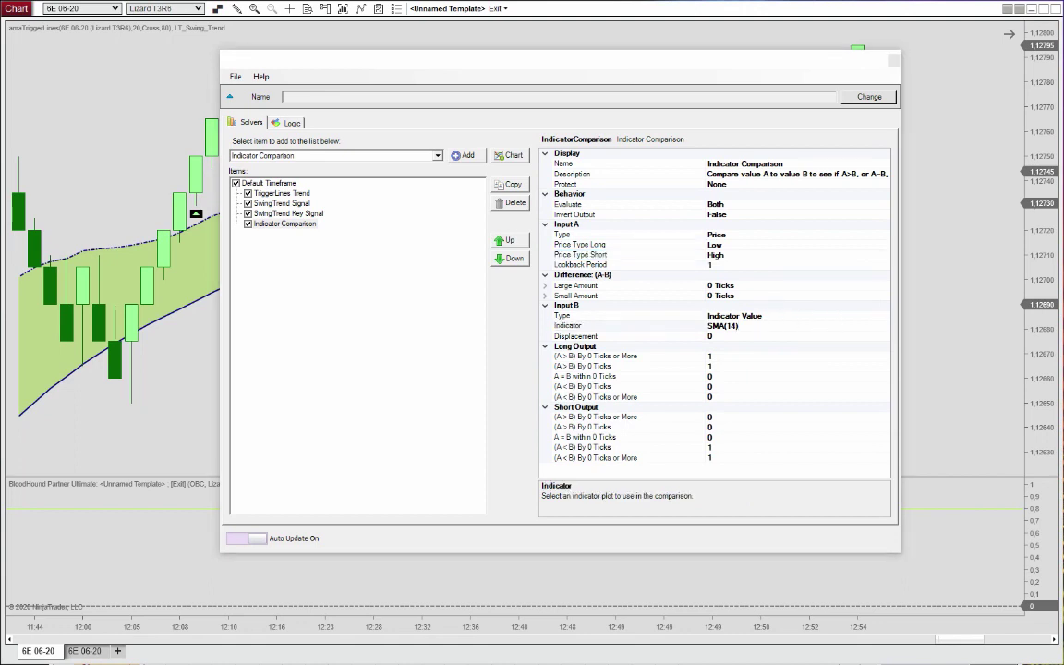
# Set Input B to amaTriggerLines using the Trigger Average plot for long and short
pyautogui.moveTo(729, 147); pyautogui.dragTo(489, 109)
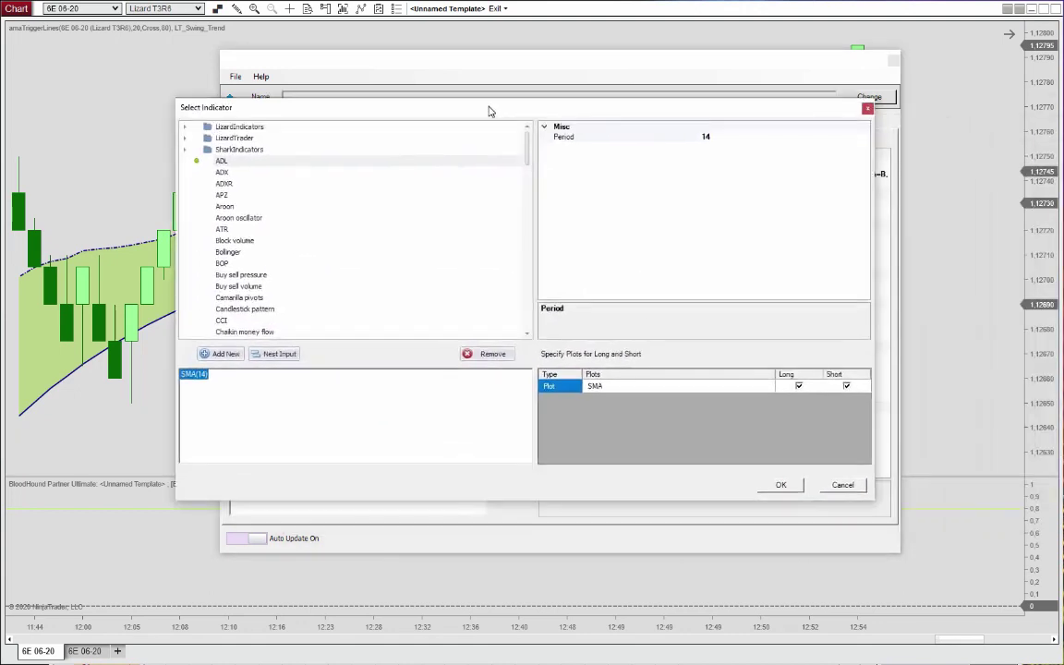
pyautogui.doubleClick(223, 128)
pyautogui.scroll(-10, 333, 245)
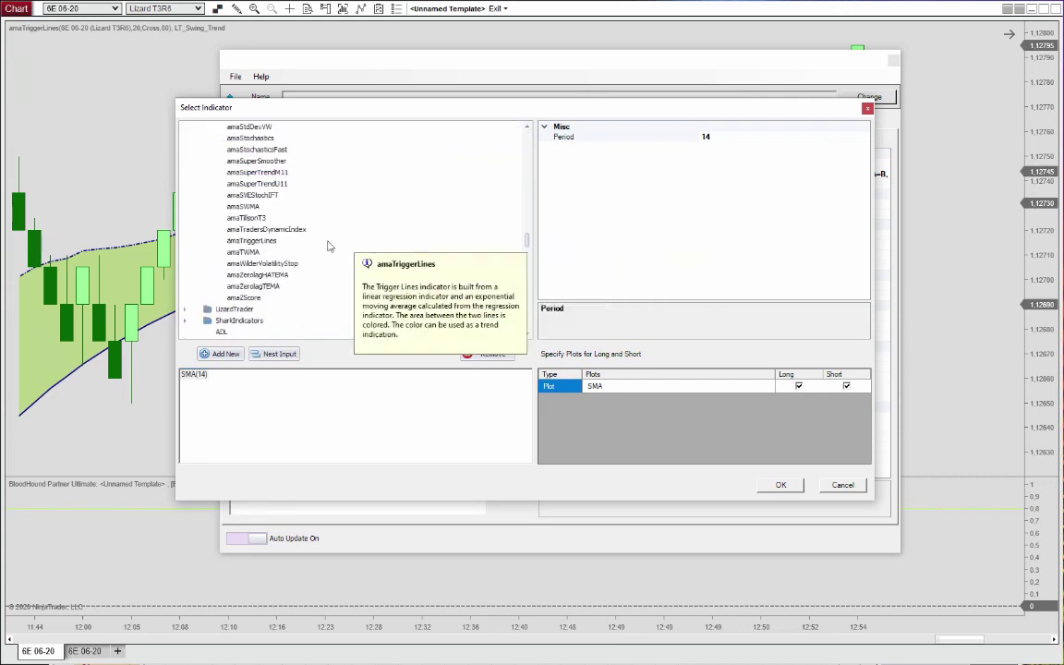
pyautogui.click(251, 240)
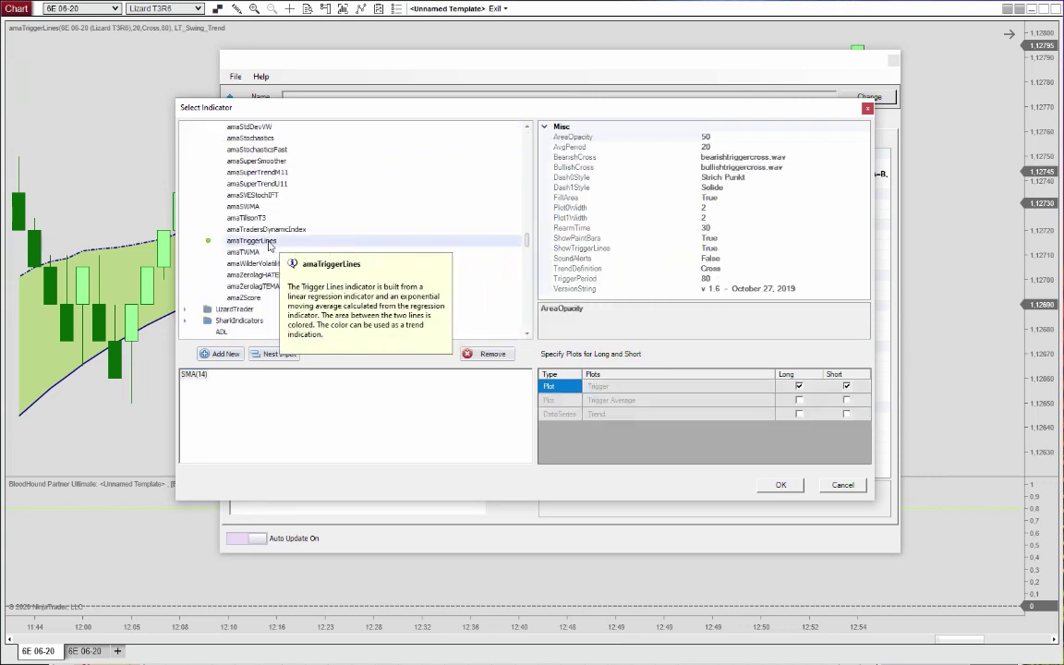
pyautogui.click(799, 400)
pyautogui.click(847, 401)
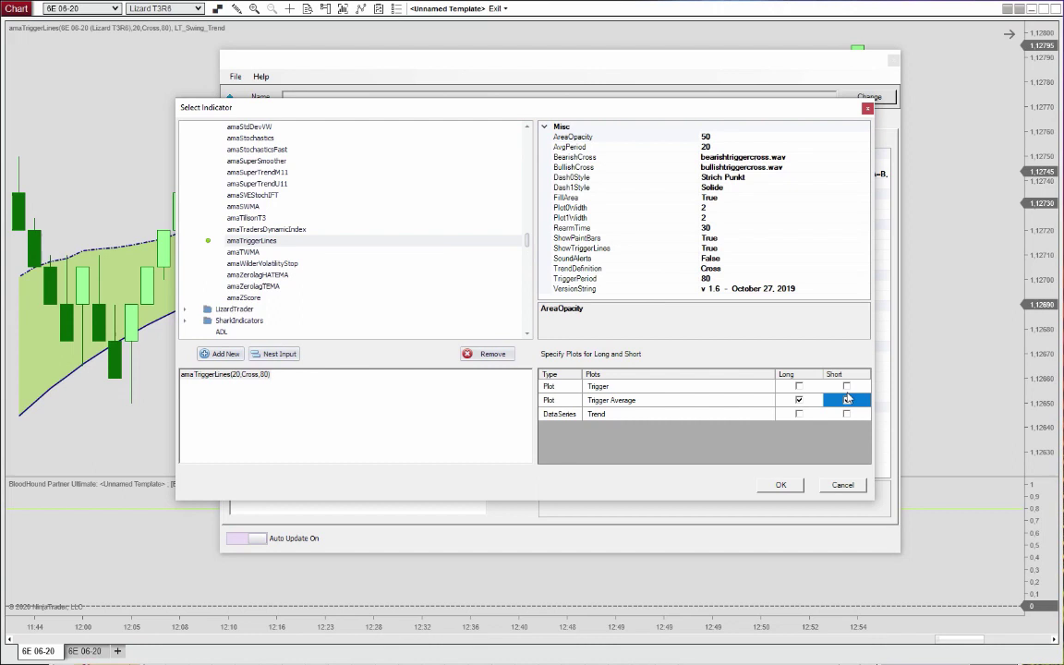
pyautogui.click(779, 485)
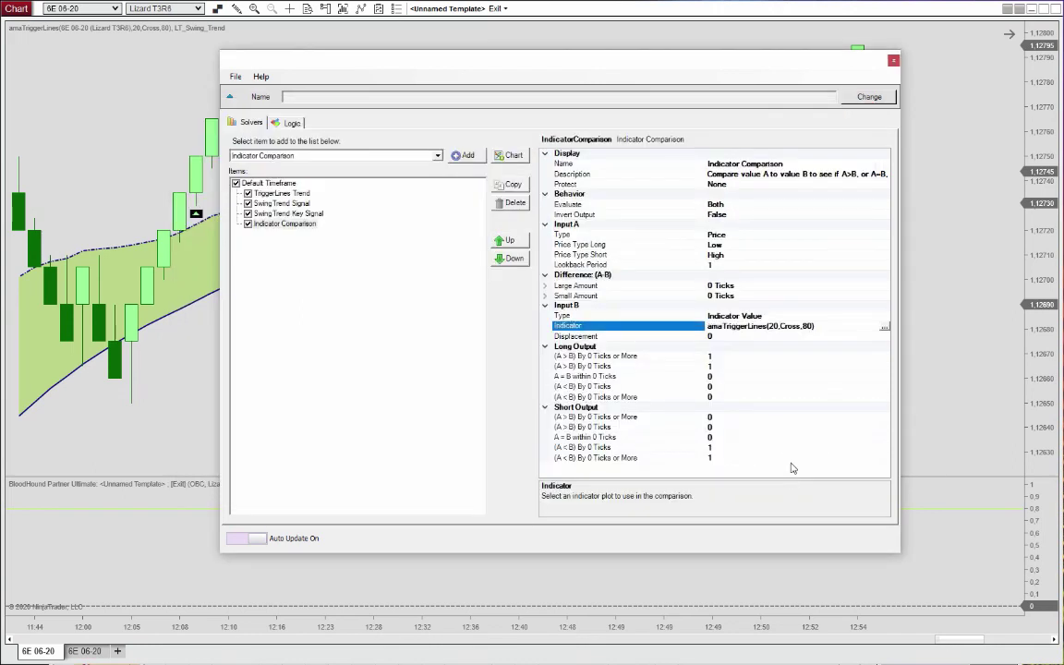
# Start renaming the comparison solver to 'Bar HL vs Trigger Average'
pyautogui.click(420, 408)
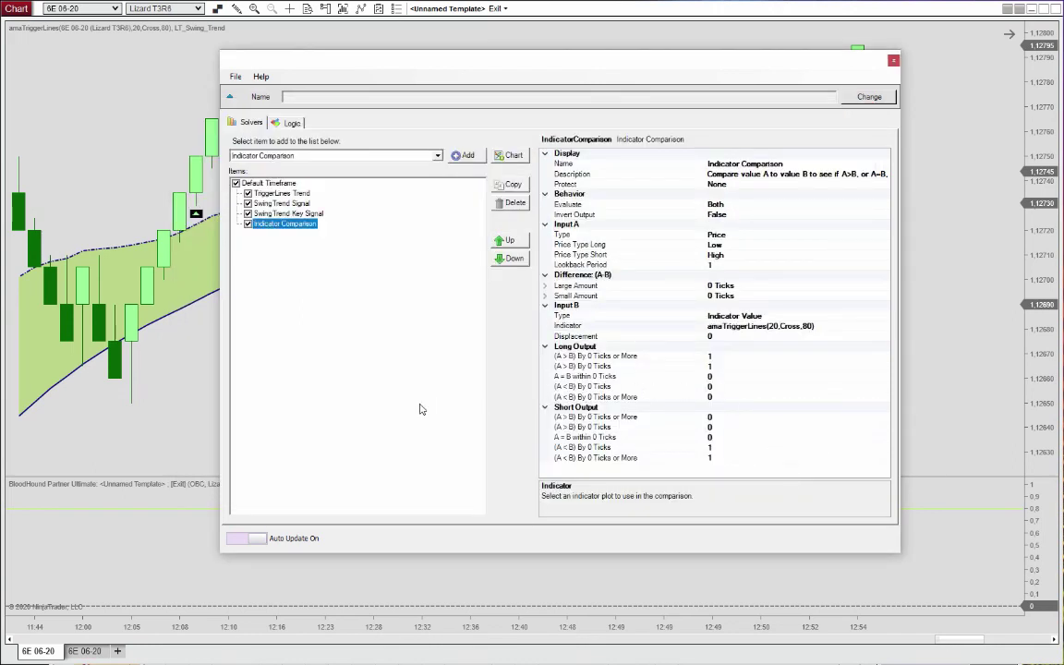
pyautogui.click(800, 164)
pyautogui.tripleClick(769, 164)
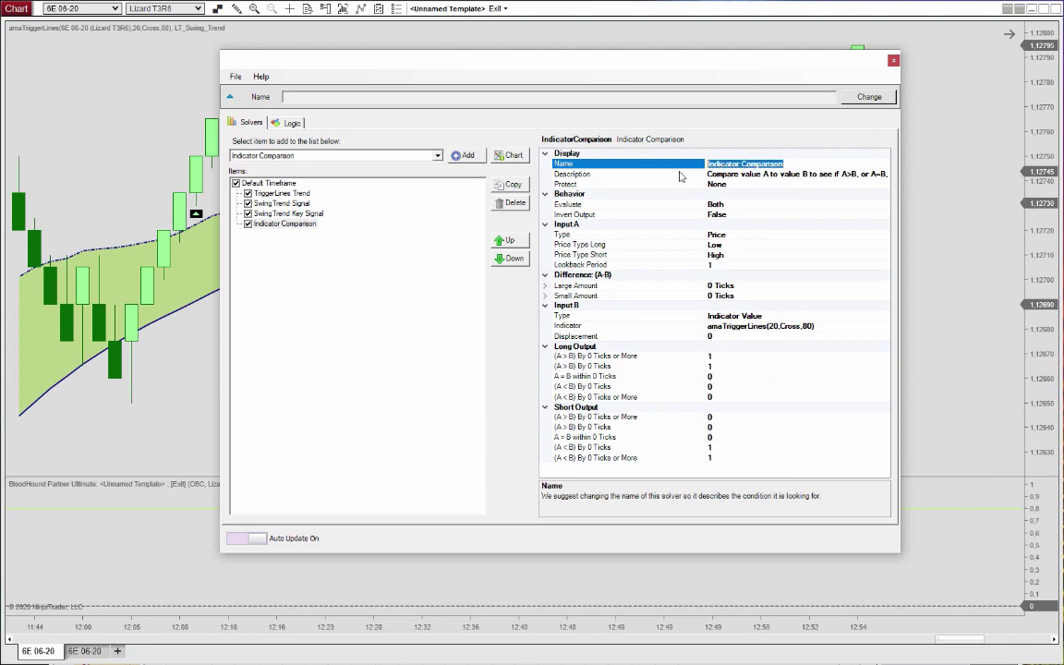
pyautogui.write('Bar HL vs Trigger Average')
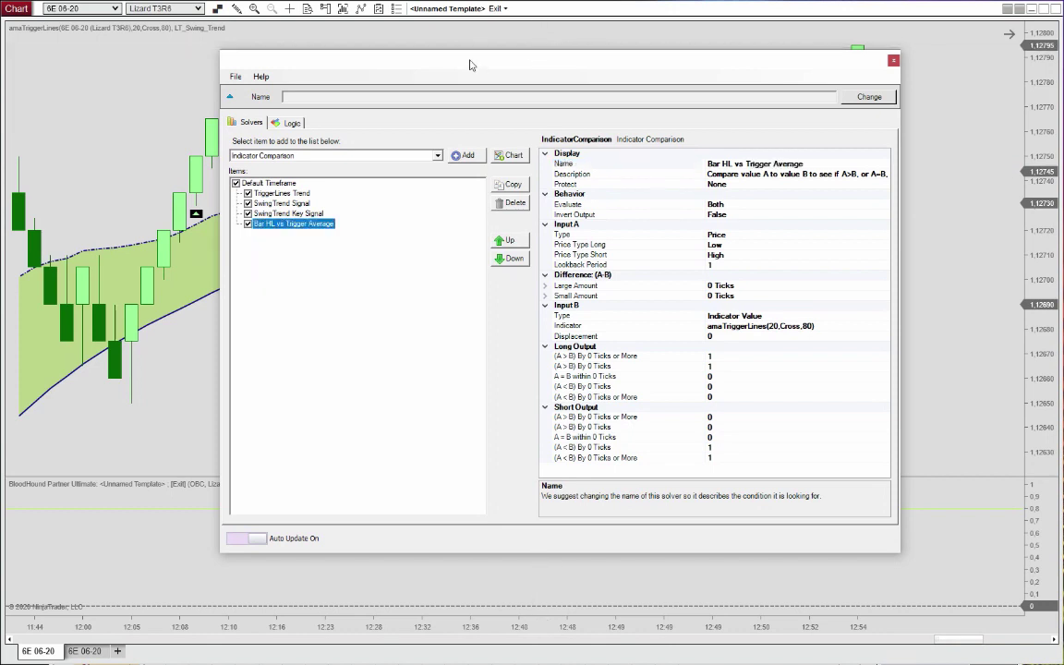
# Commit the name 'Bar HL vs Trigger Average' and bring the chart forward to inspect signals
pyautogui.press('Return')
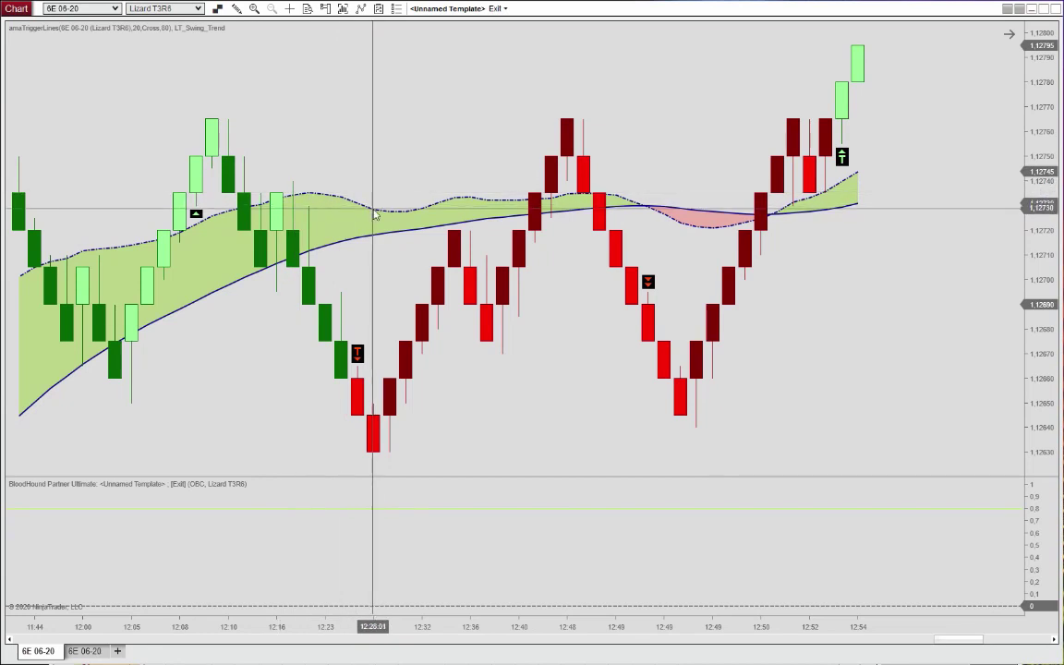
pyautogui.click(360, 180)
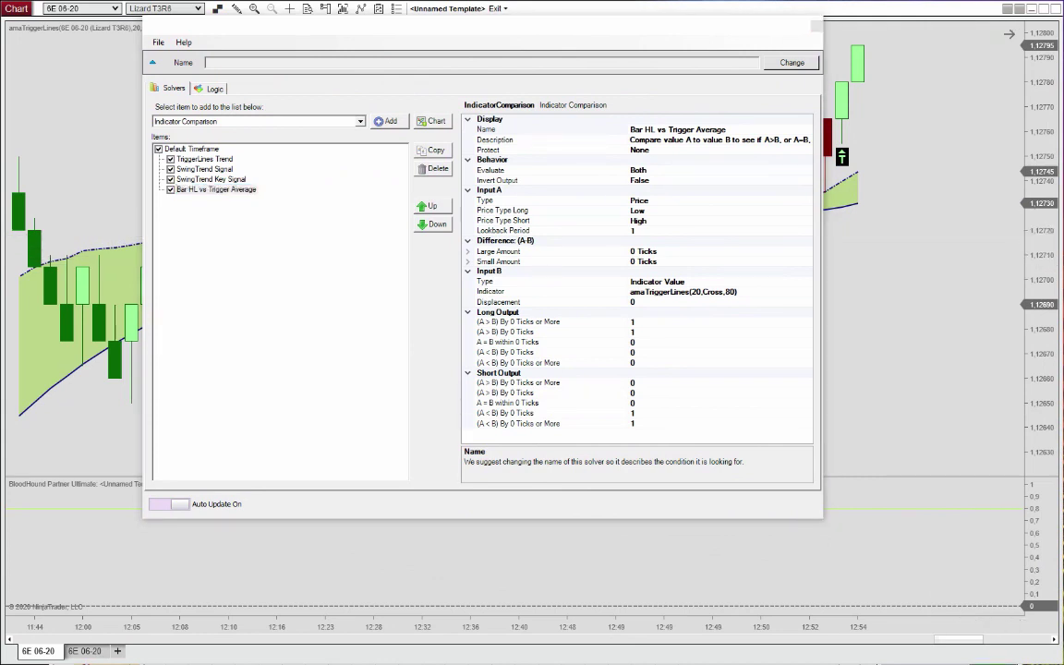
# Add an Indicator Slope solver and begin overwriting its default name
pyautogui.click(216, 189)
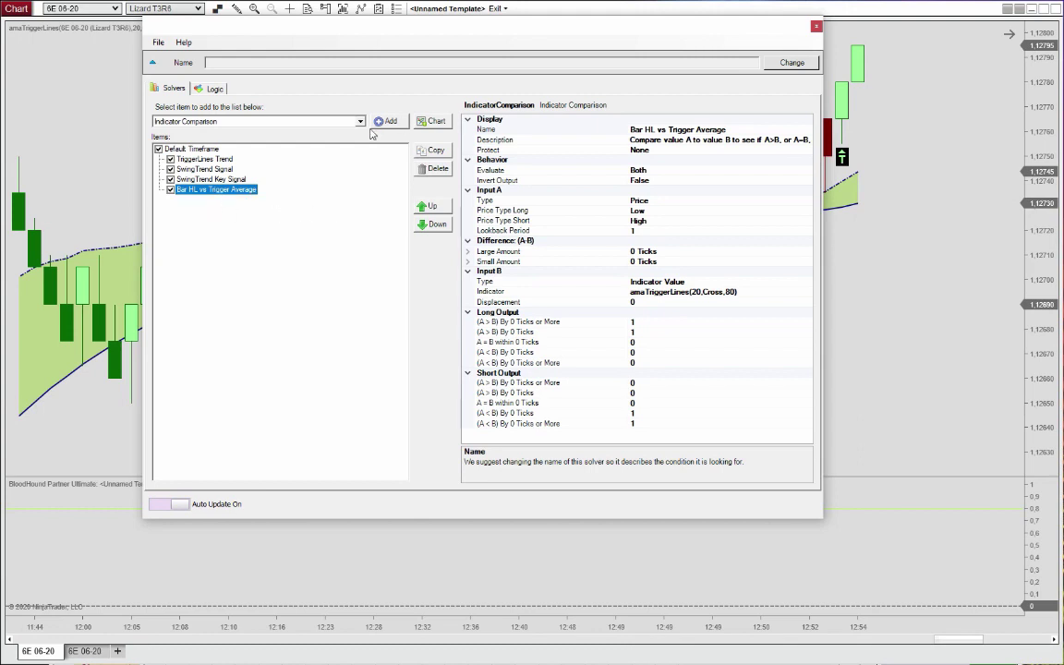
pyautogui.click(331, 120)
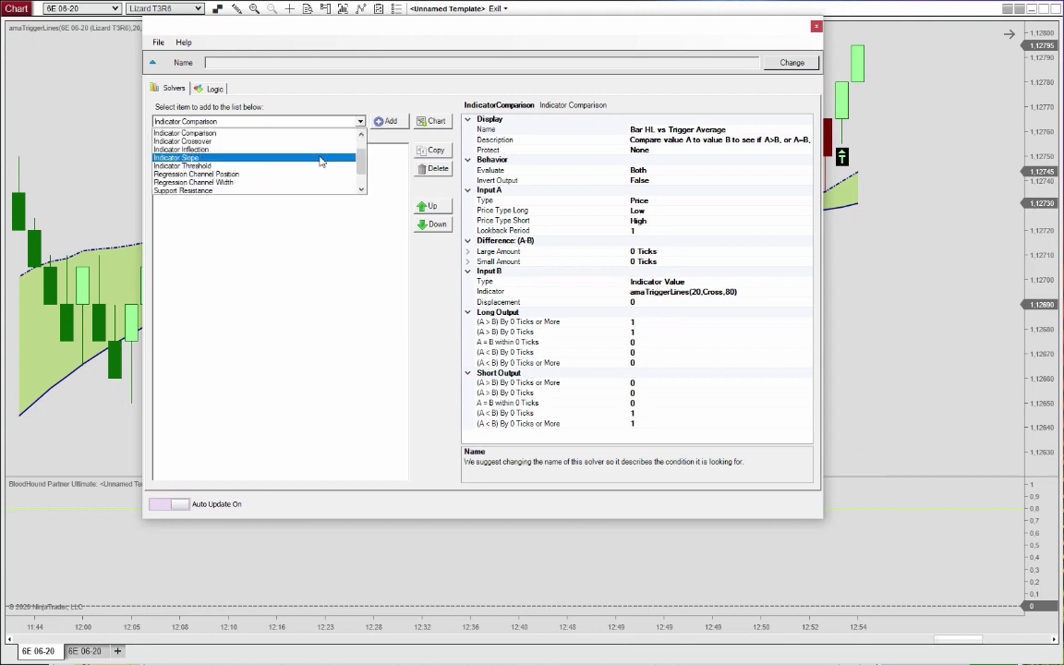
pyautogui.click(321, 159)
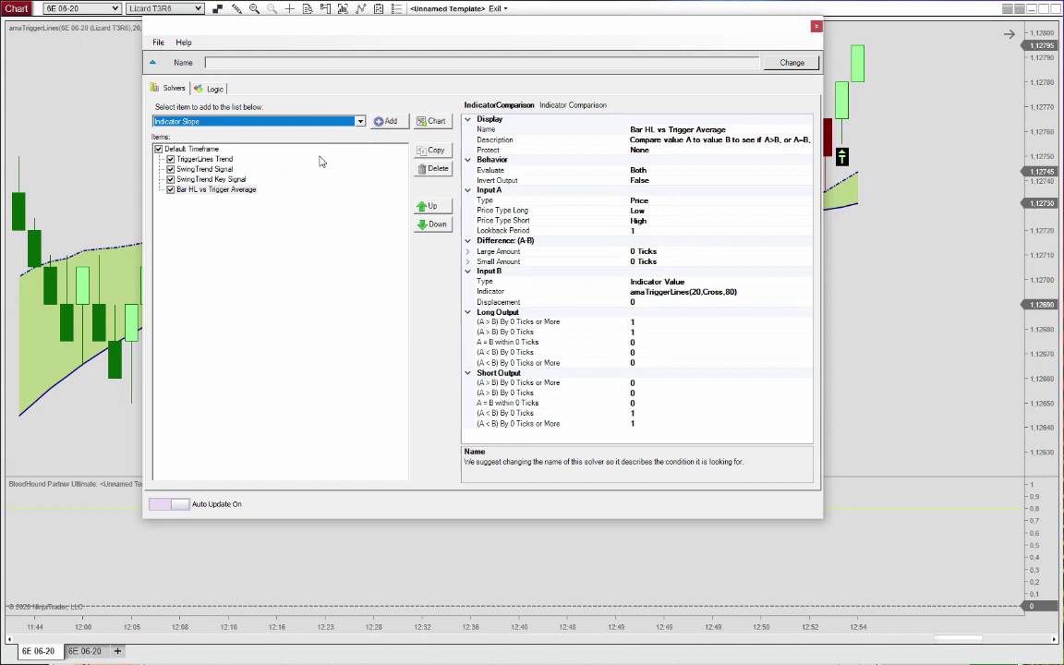
pyautogui.click(386, 121)
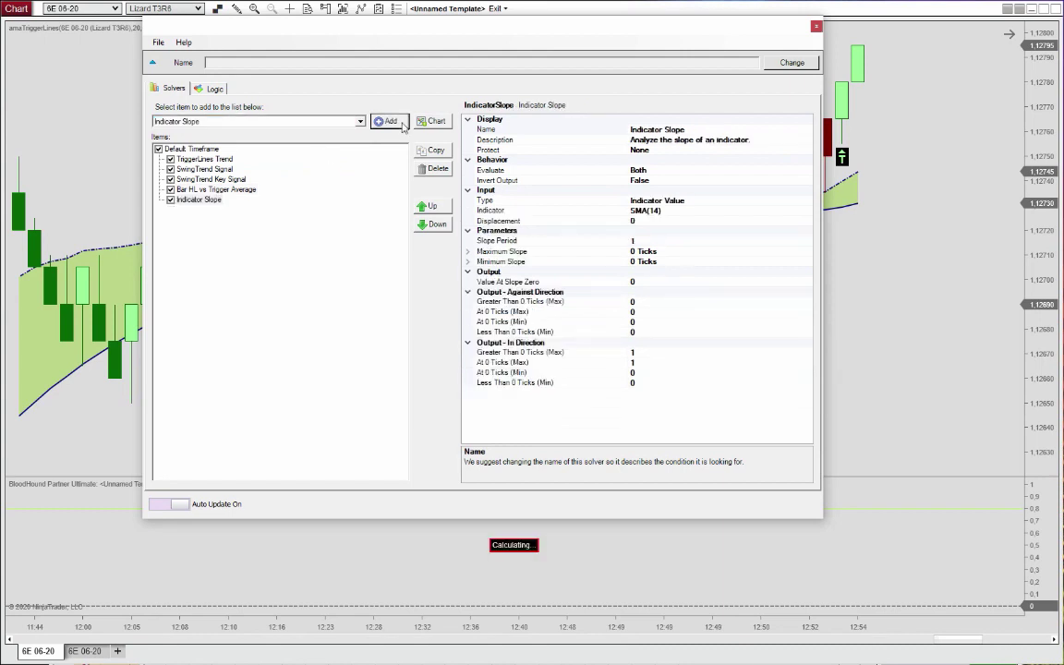
pyautogui.click(698, 130)
pyautogui.moveTo(697, 129); pyautogui.dragTo(611, 131)
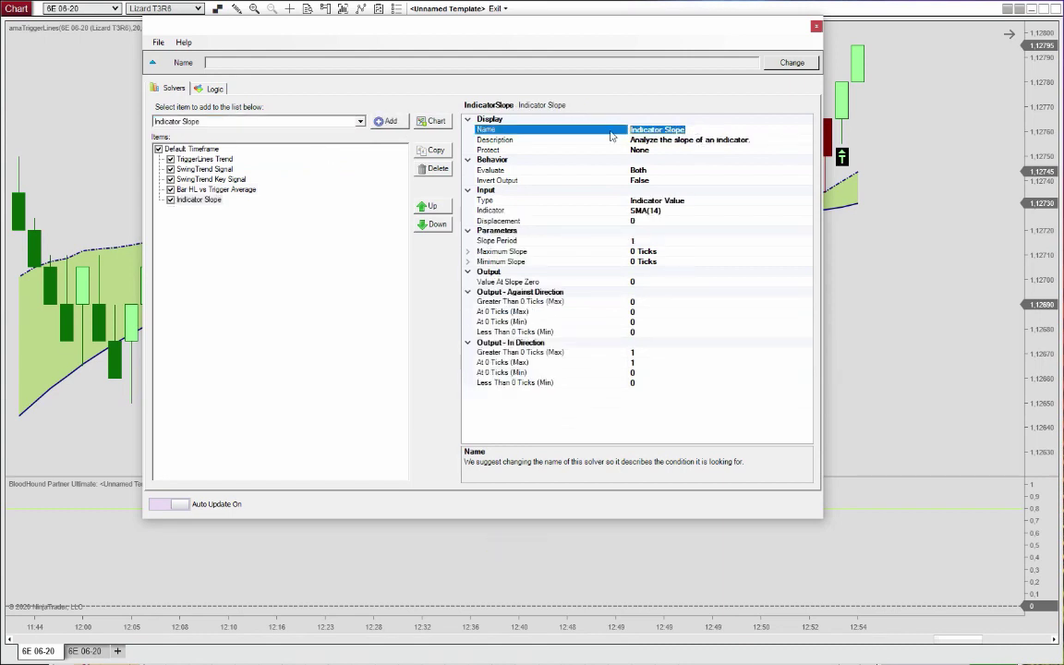
pyautogui.write('Trigge')
# Point the slope solver at amaTriggerLines' Trigger plot and name it 'Trigger Slope in dir.'
pyautogui.click(642, 211)
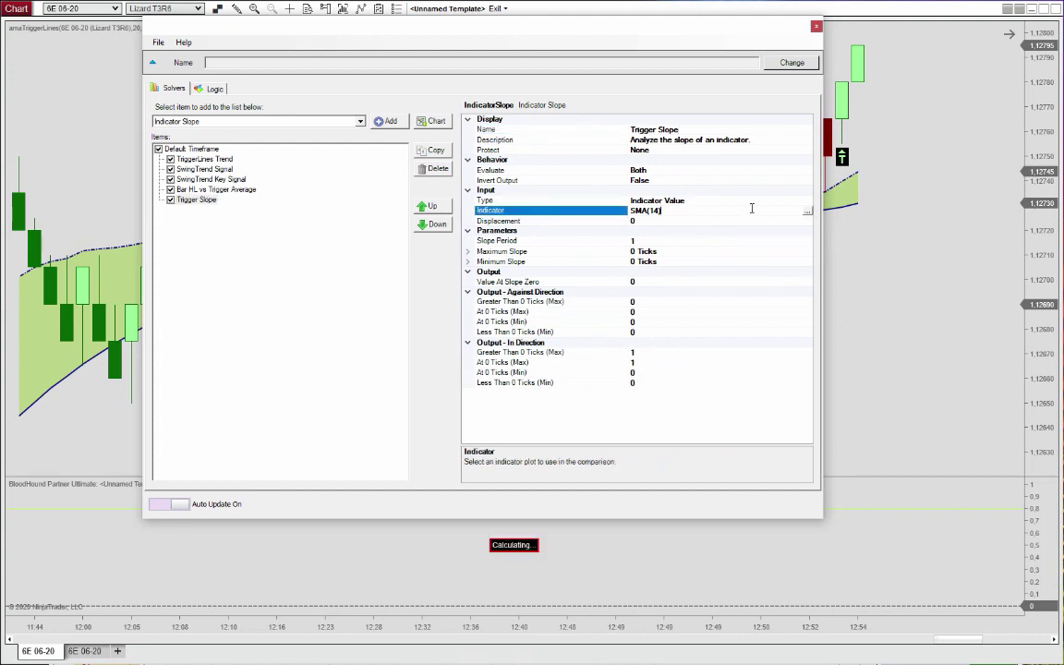
pyautogui.click(806, 213)
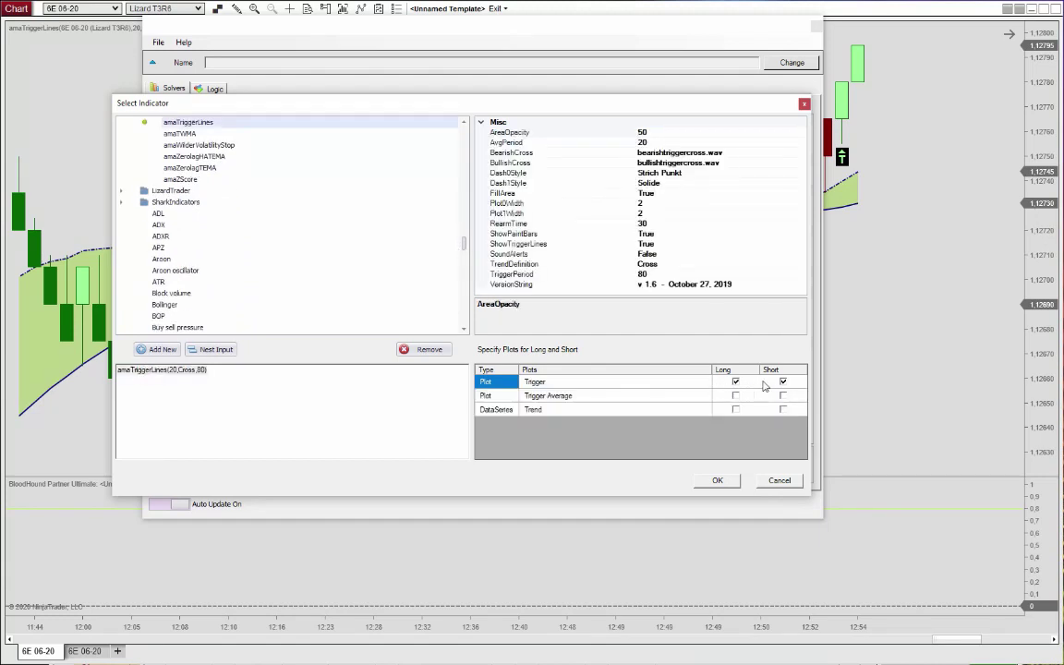
pyautogui.click(717, 481)
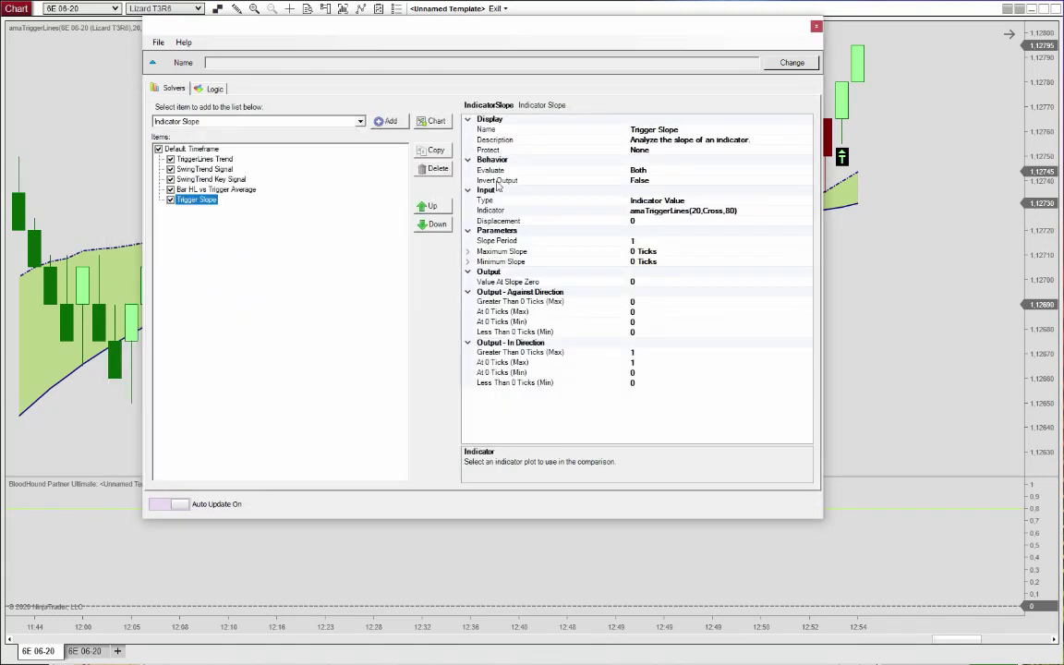
pyautogui.click(702, 130)
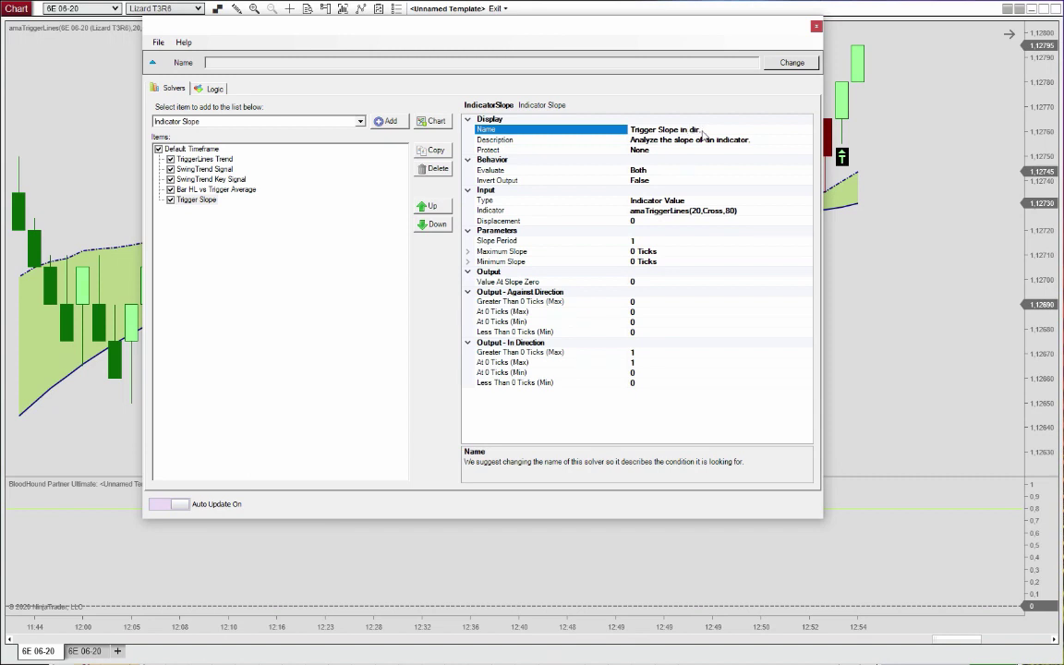
pyautogui.click(237, 314)
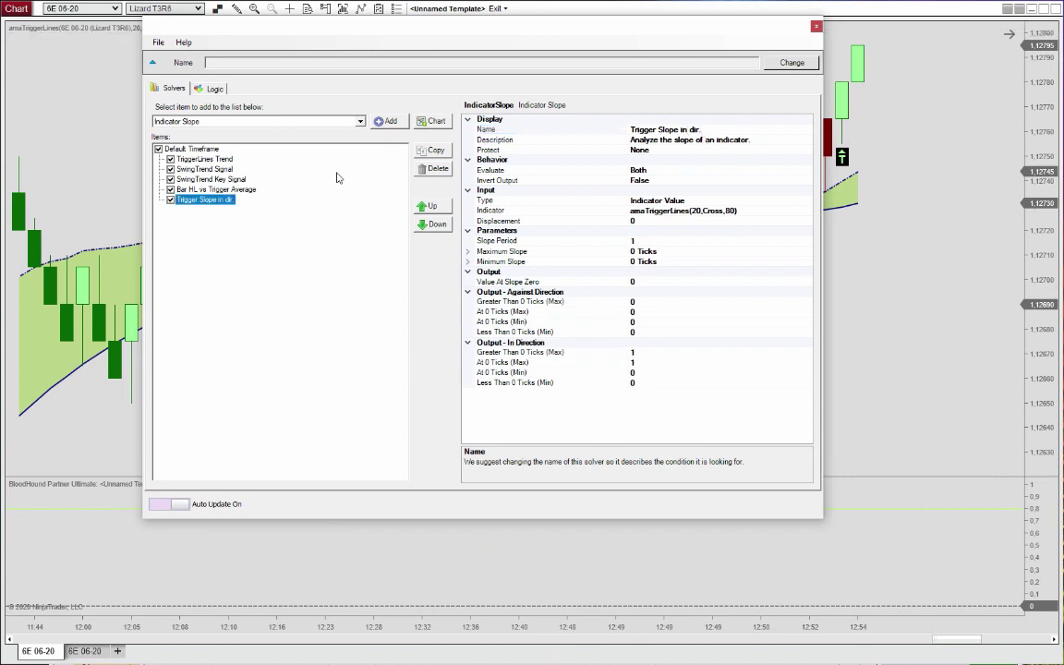
# Duplicate the Trigger Slope in dir. solver and rename the copy 'Trigger Average against dir.'
pyautogui.click(433, 152)
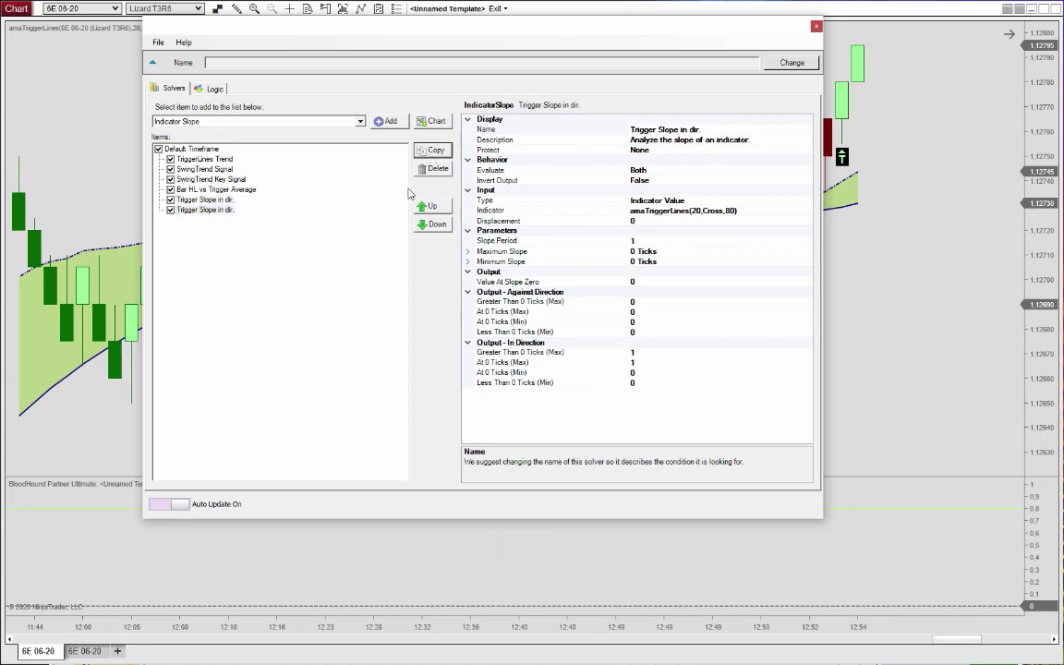
pyautogui.click(662, 129)
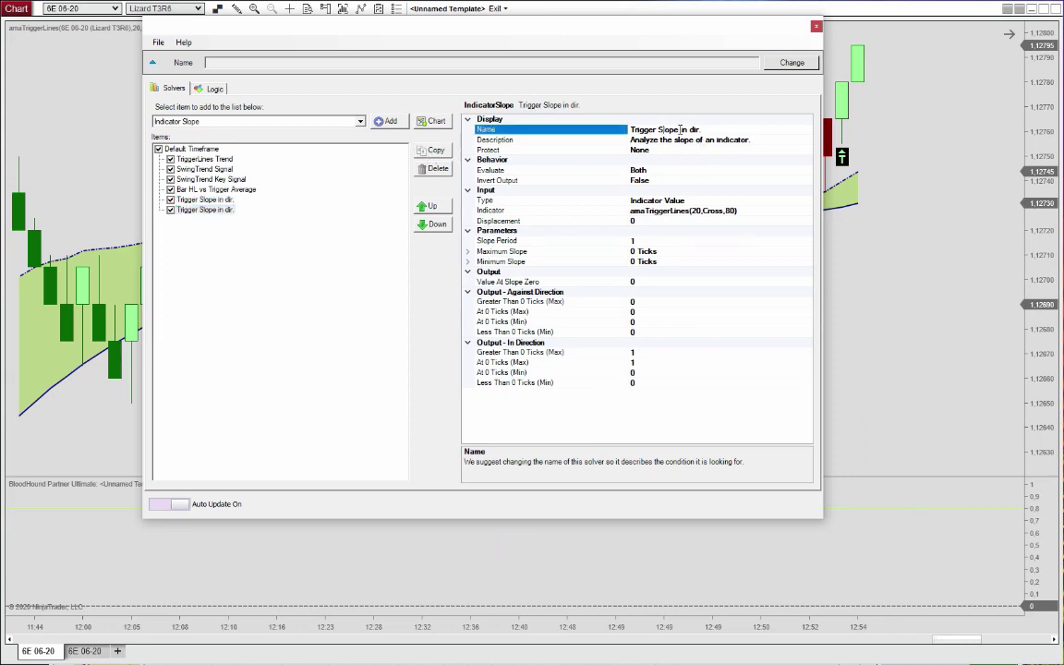
pyautogui.doubleClick(677, 129)
pyautogui.press('Down')
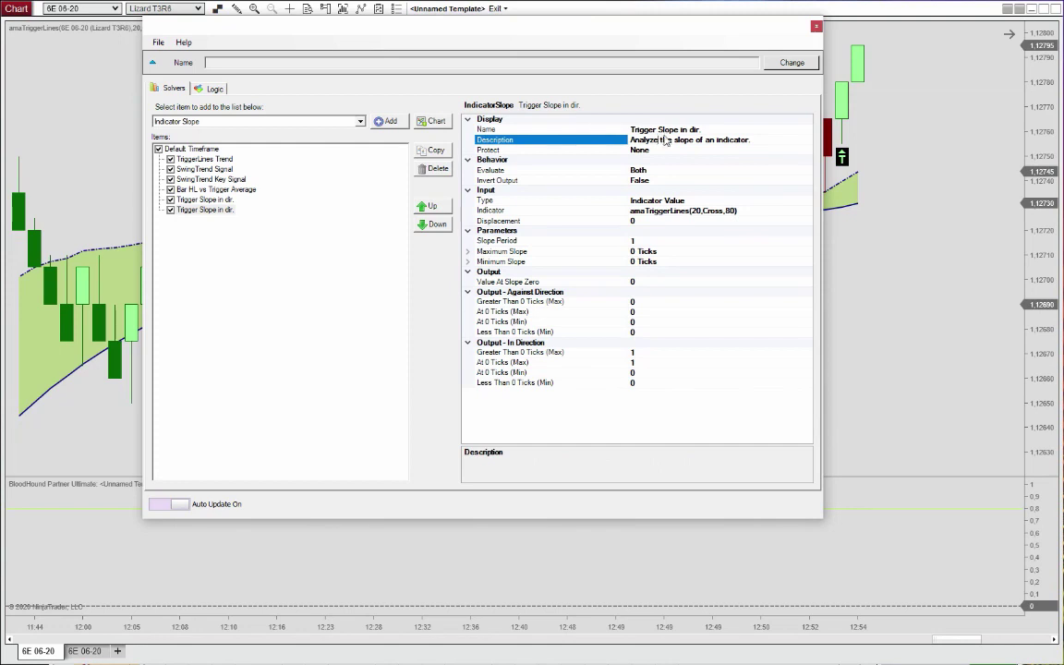
pyautogui.press('Up')
pyautogui.doubleClick(680, 130)
pyautogui.write('Average')
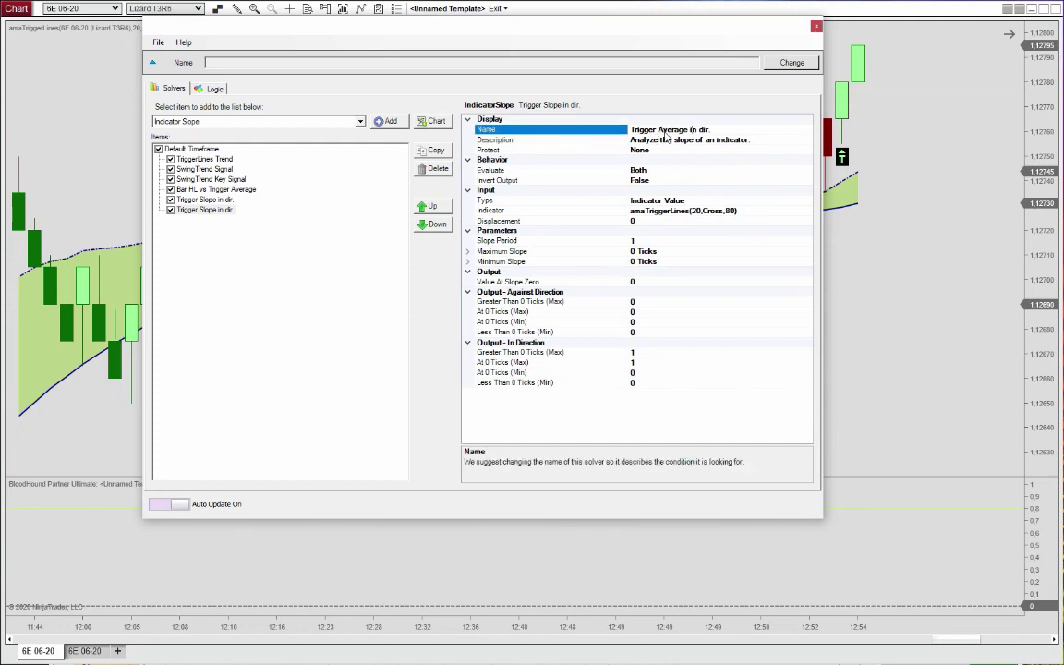
pyautogui.write('against')
# Base the copied solver's long and short signals on the Trigger Average plot
pyautogui.click(706, 211)
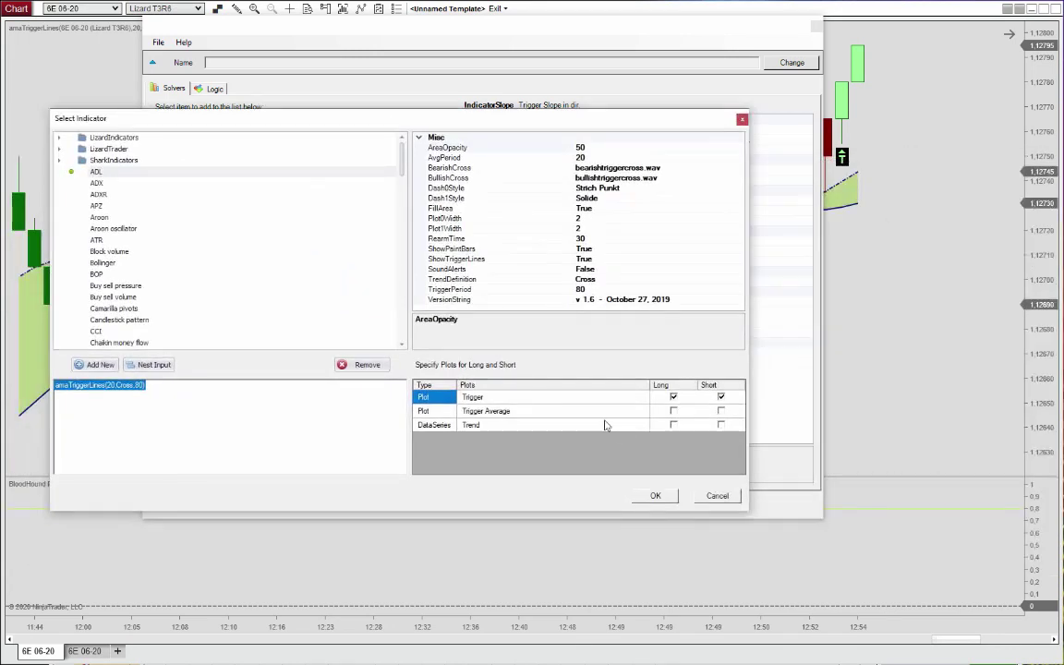
pyautogui.click(674, 411)
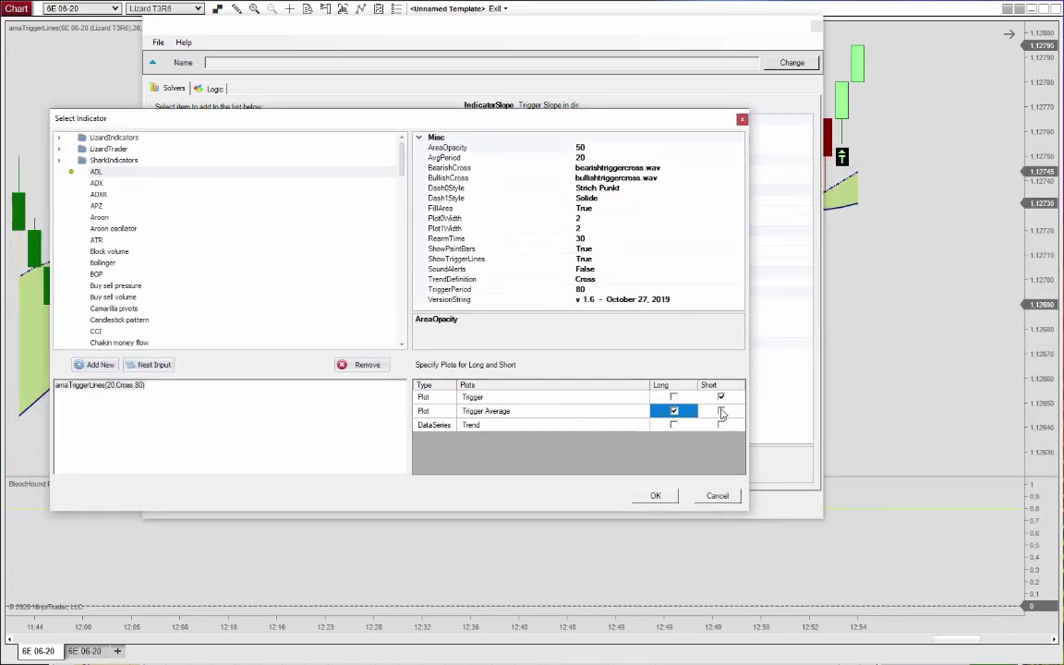
pyautogui.click(721, 411)
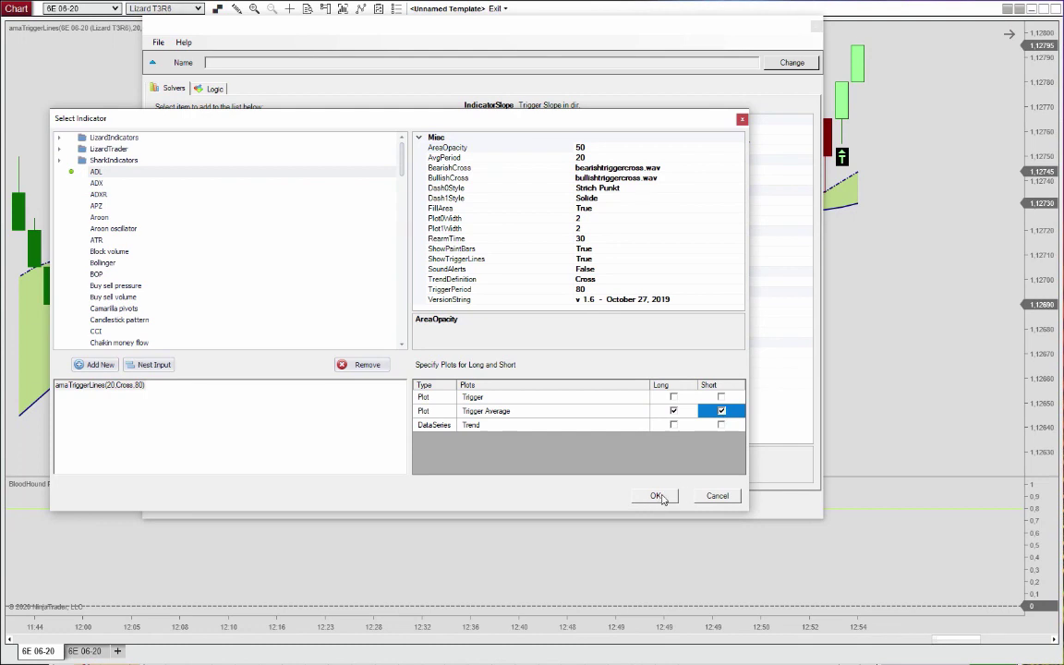
pyautogui.click(658, 497)
# Set the In Direction outputs to 0 and the Against Direction outputs to 1
pyautogui.click(662, 353)
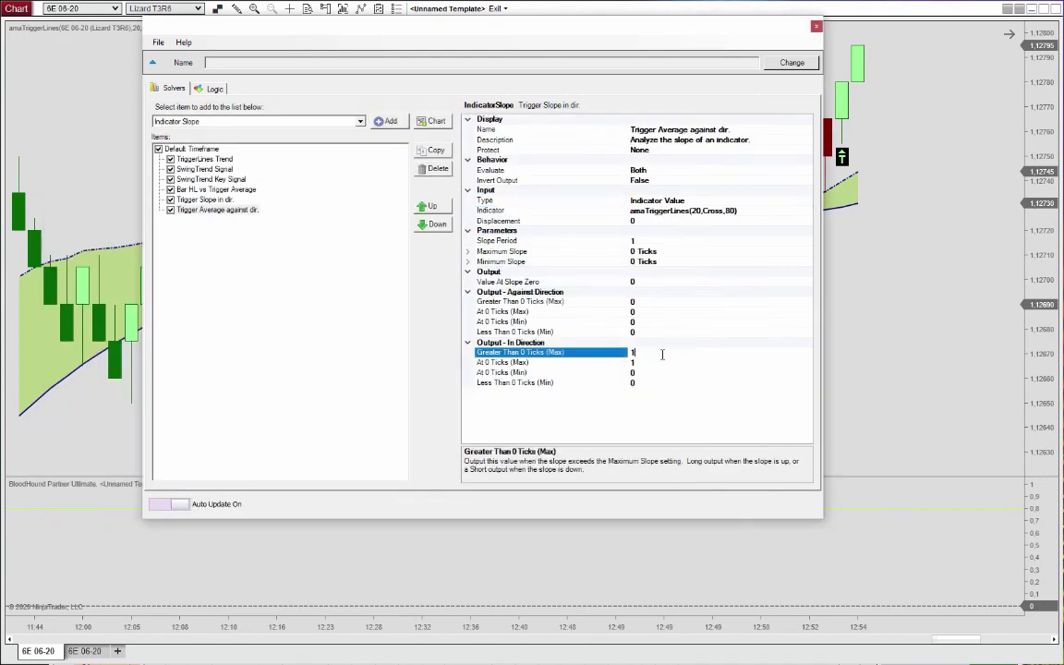
pyautogui.write('0')
pyautogui.click(653, 374)
pyautogui.click(653, 363)
pyautogui.write('0')
pyautogui.click(653, 304)
pyautogui.write('1')
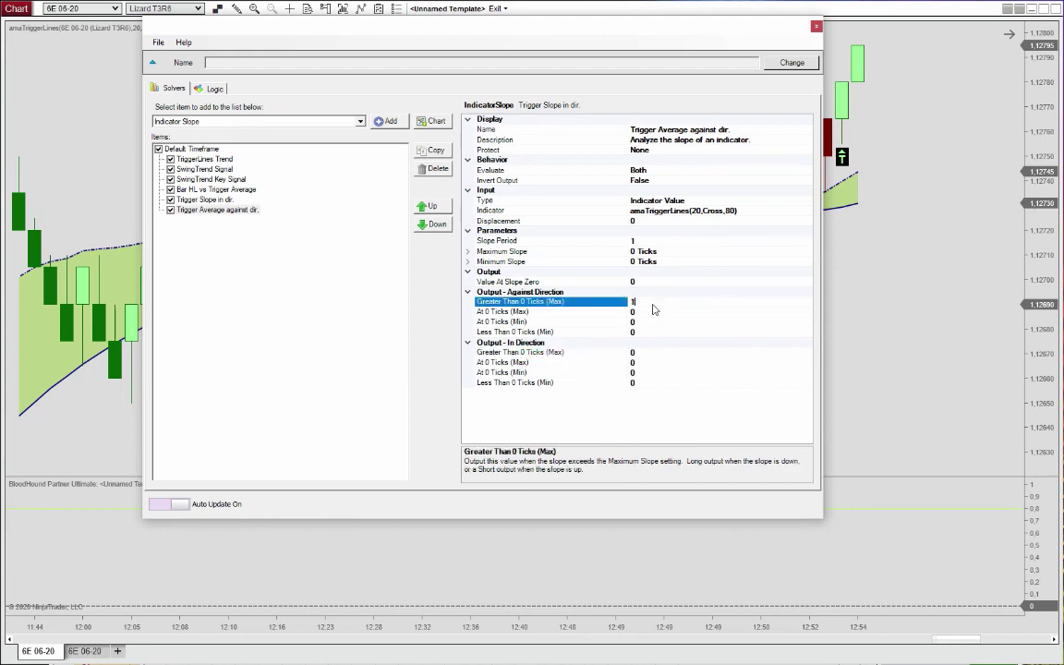
pyautogui.click(653, 311)
pyautogui.write('1')
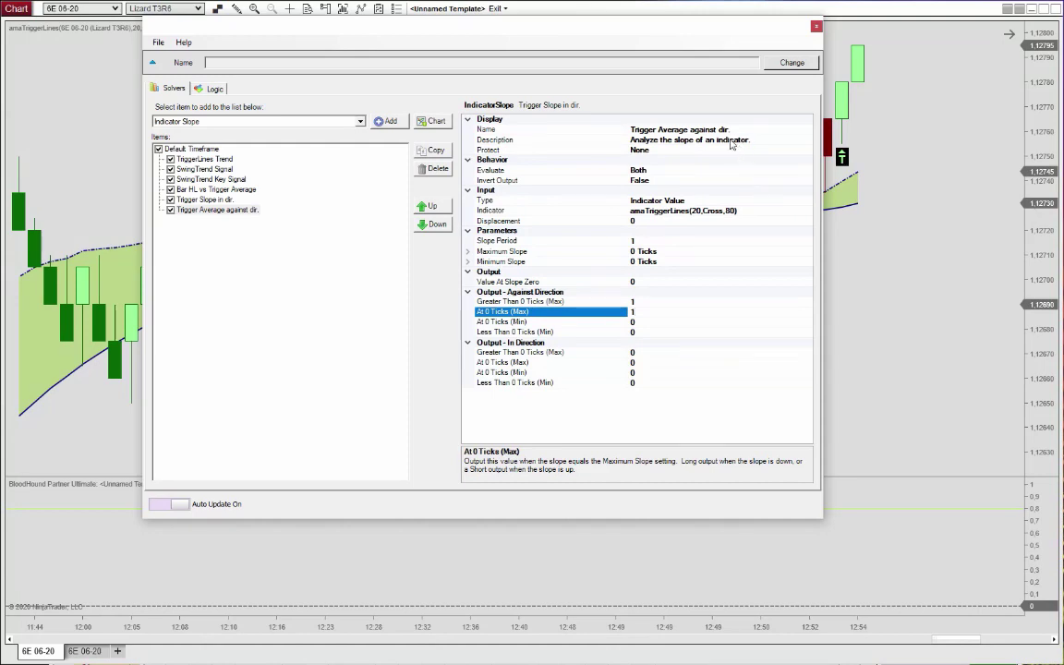
pyautogui.click(287, 351)
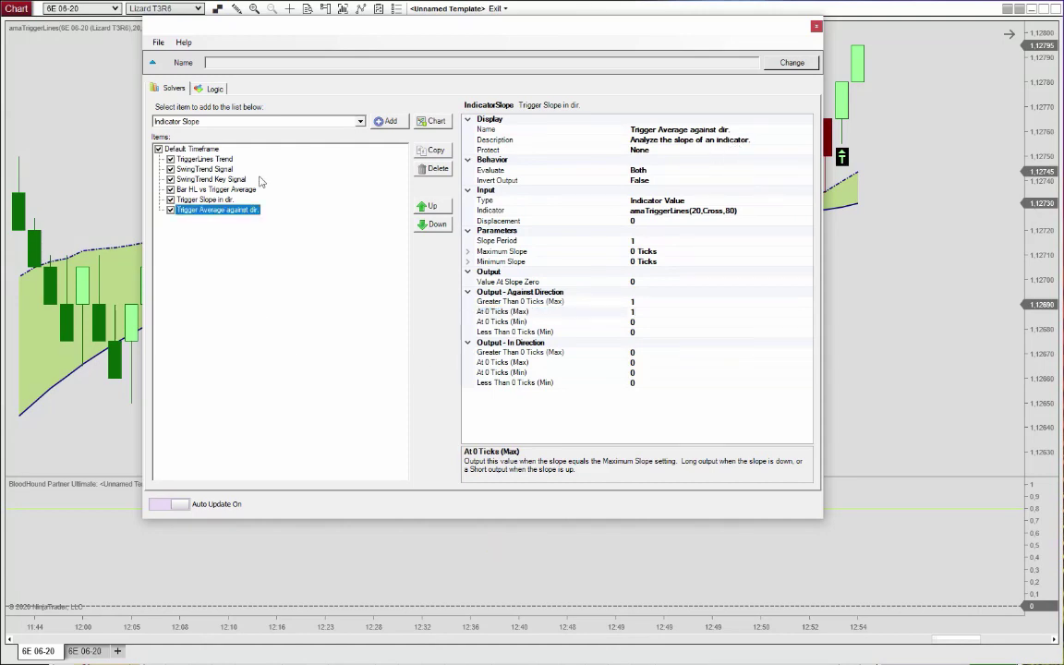
# In the Exit logic graph, add the existing Bar HL vs Trigger Average solver node
pyautogui.moveTo(316, 32); pyautogui.dragTo(439, 88)
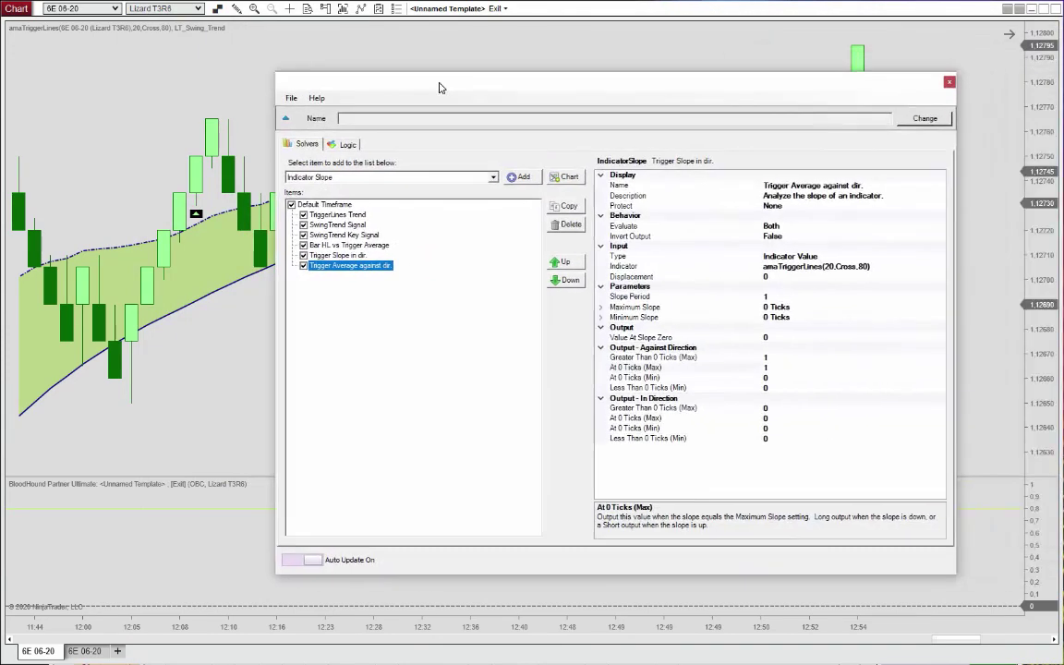
pyautogui.click(343, 145)
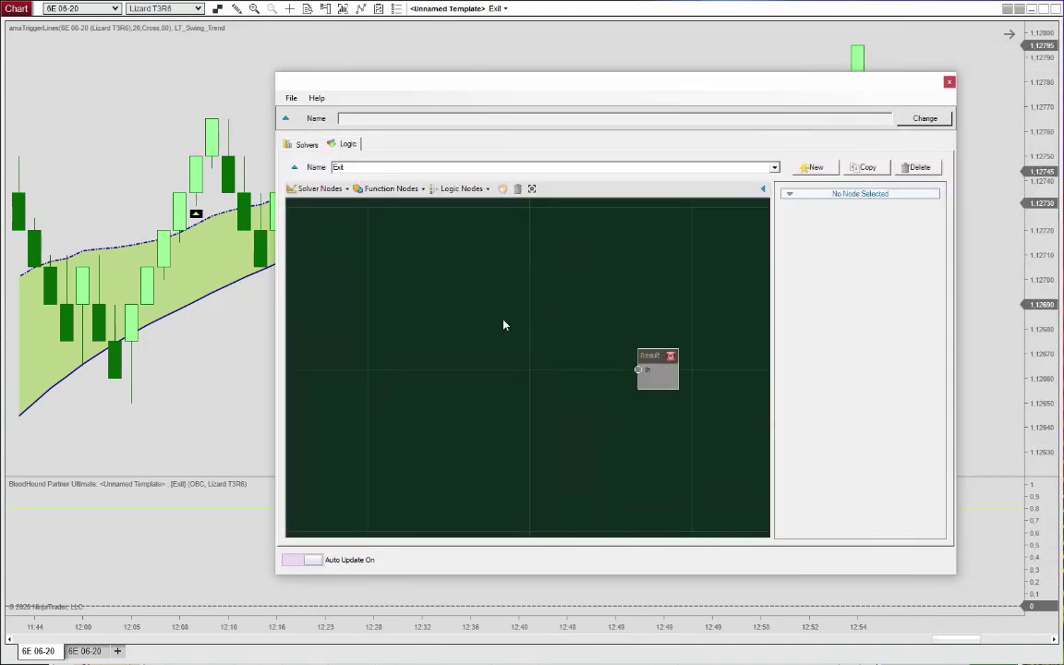
pyautogui.click(337, 188)
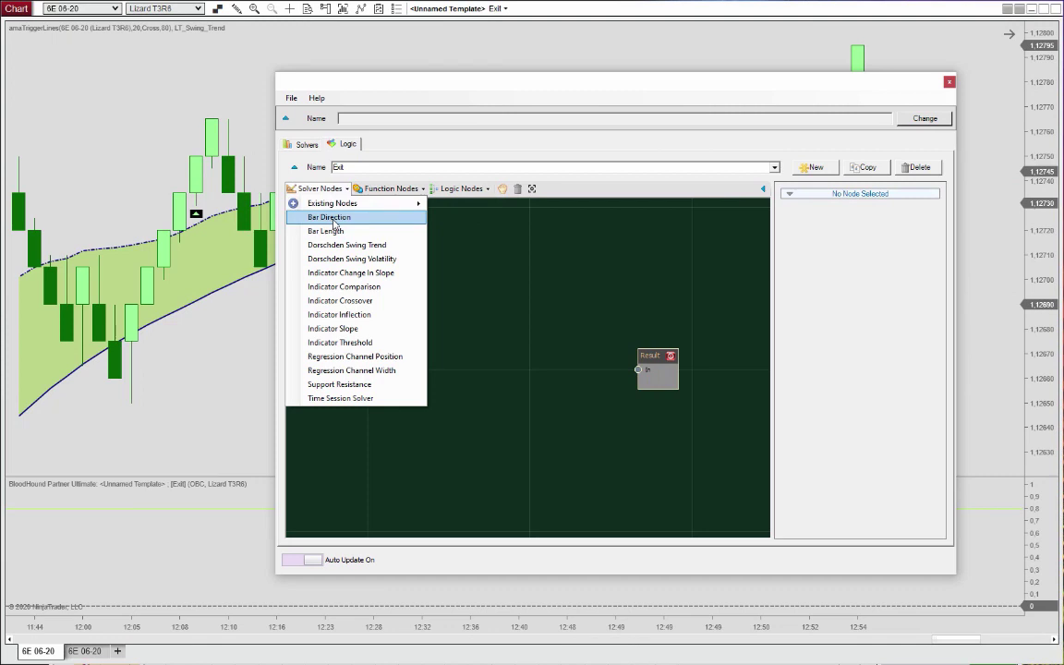
pyautogui.click(444, 190)
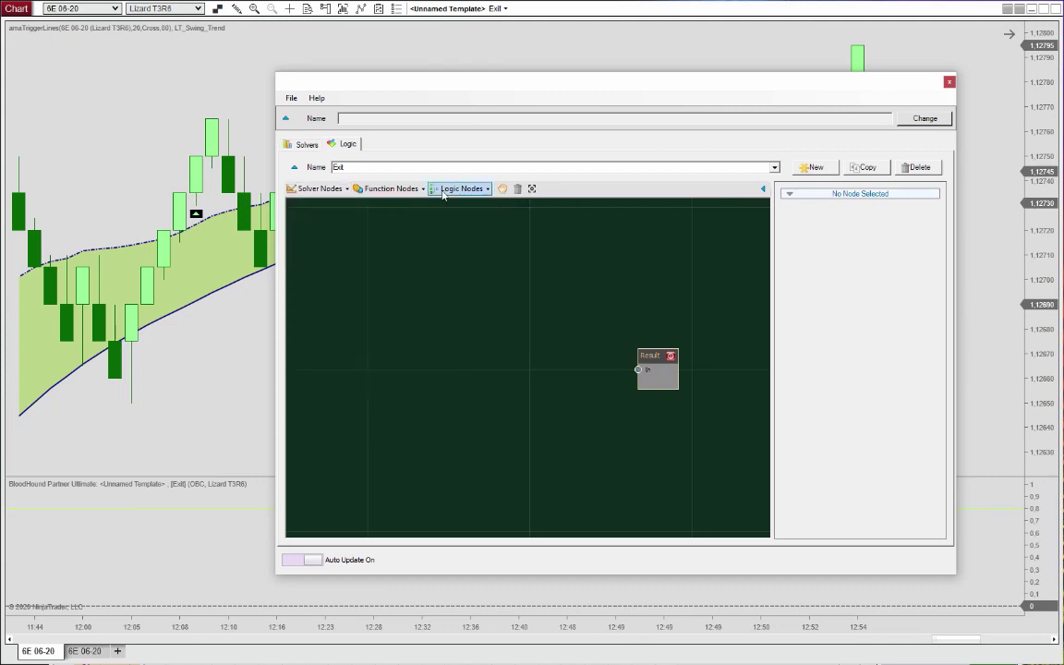
pyautogui.click(323, 190)
pyautogui.moveTo(370, 203)
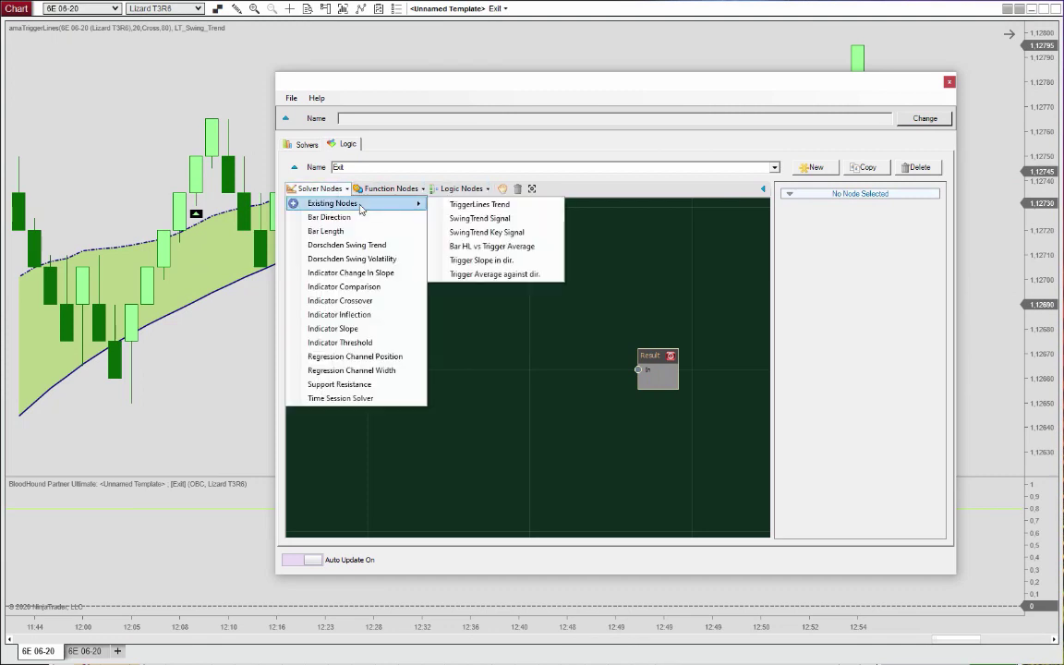
pyautogui.click(487, 245)
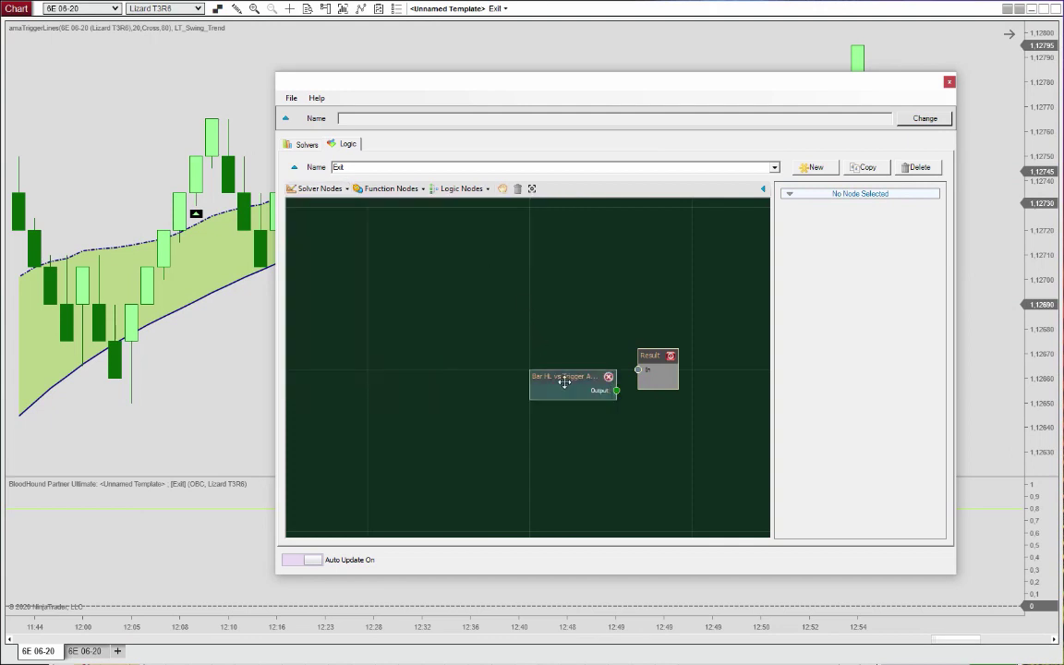
pyautogui.moveTo(508, 337); pyautogui.dragTo(439, 273)
# Add the Trigger Slope in dir. and Trigger Average against dir. solver nodes below it
pyautogui.click(314, 188)
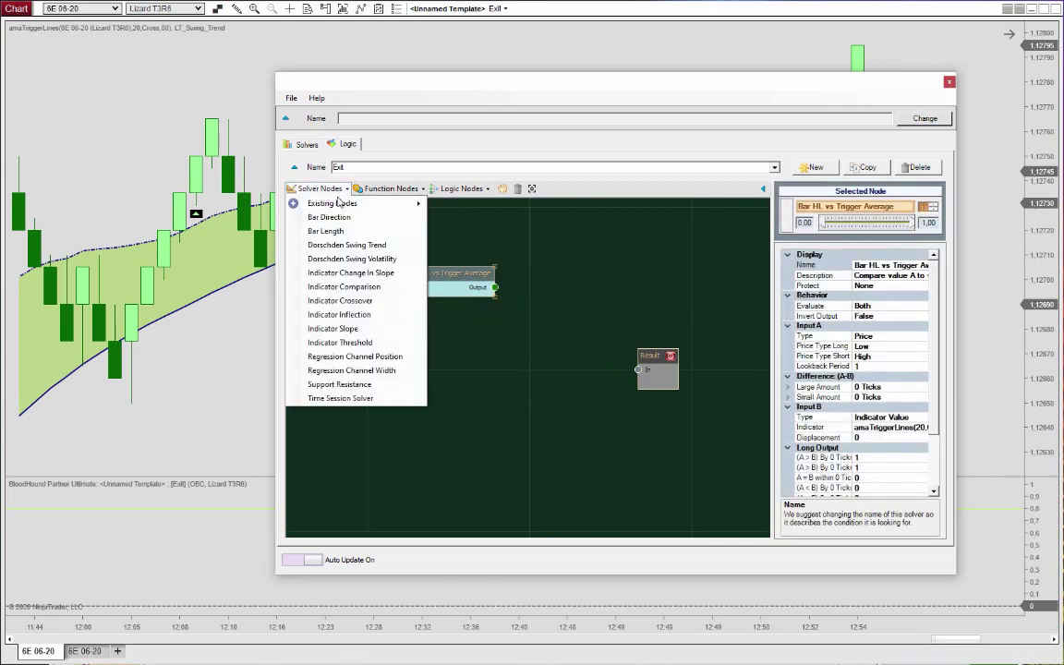
pyautogui.moveTo(341, 204)
pyautogui.click(481, 259)
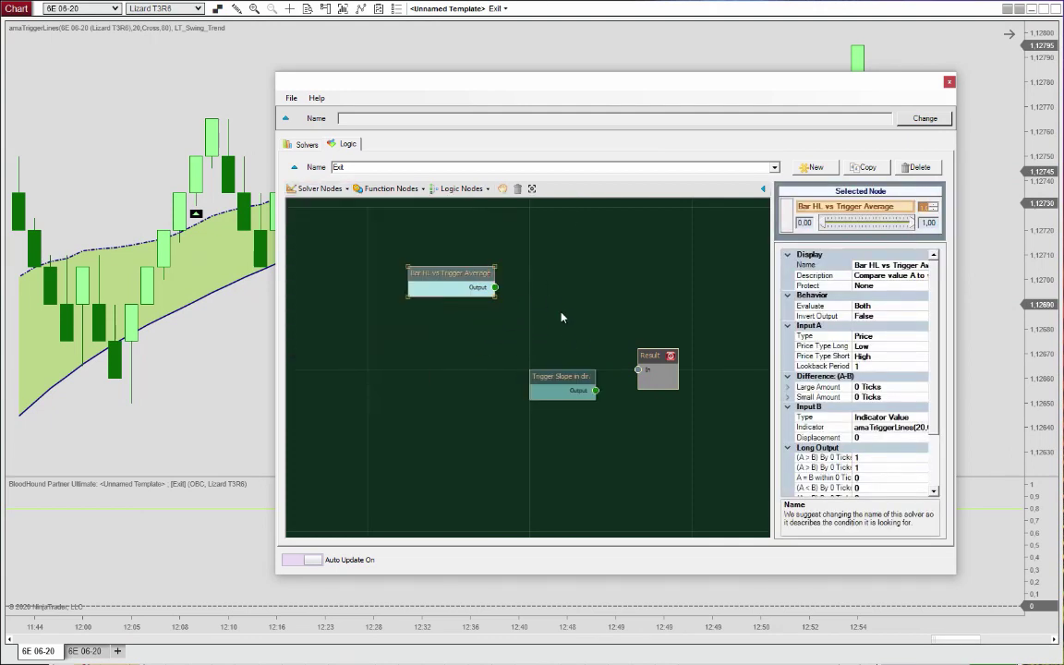
pyautogui.moveTo(504, 341); pyautogui.dragTo(457, 320)
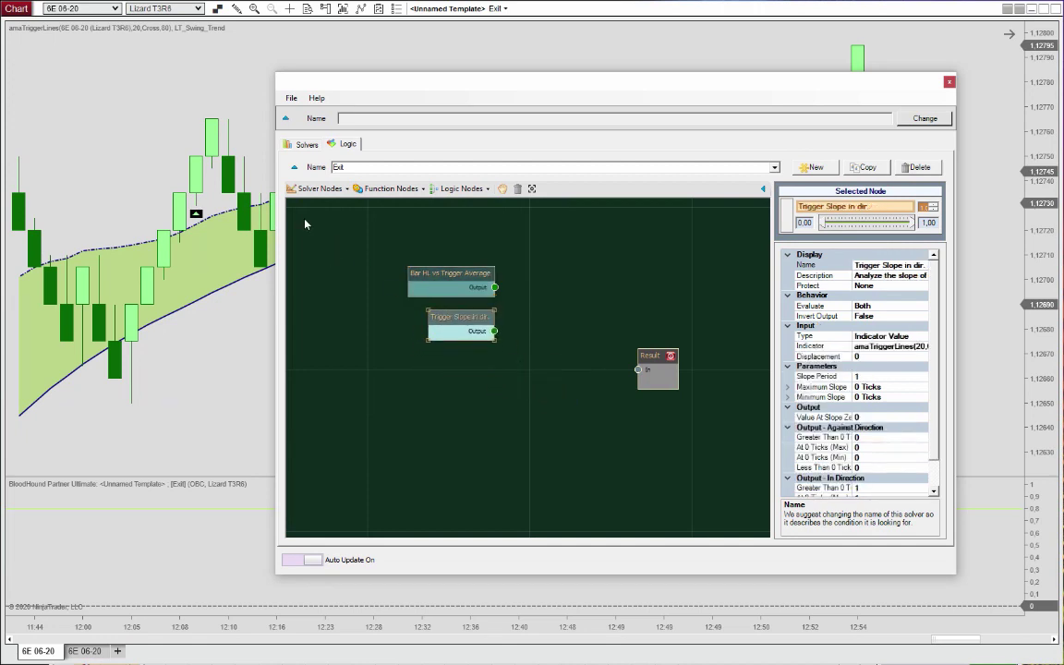
pyautogui.click(312, 188)
pyautogui.moveTo(341, 203)
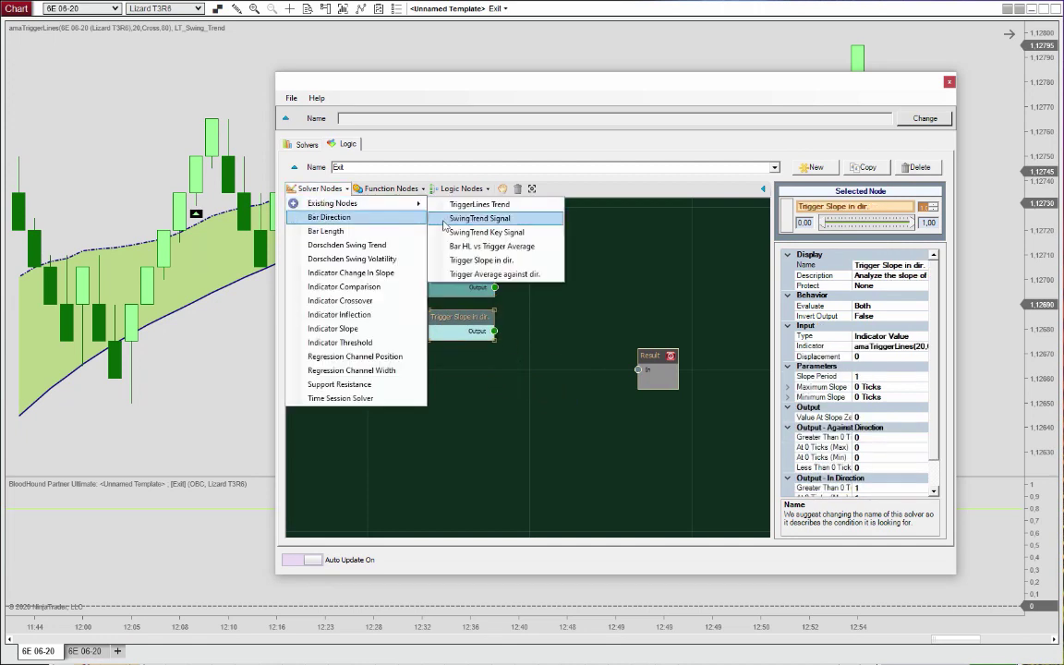
pyautogui.click(480, 274)
pyautogui.moveTo(568, 377); pyautogui.dragTo(446, 363)
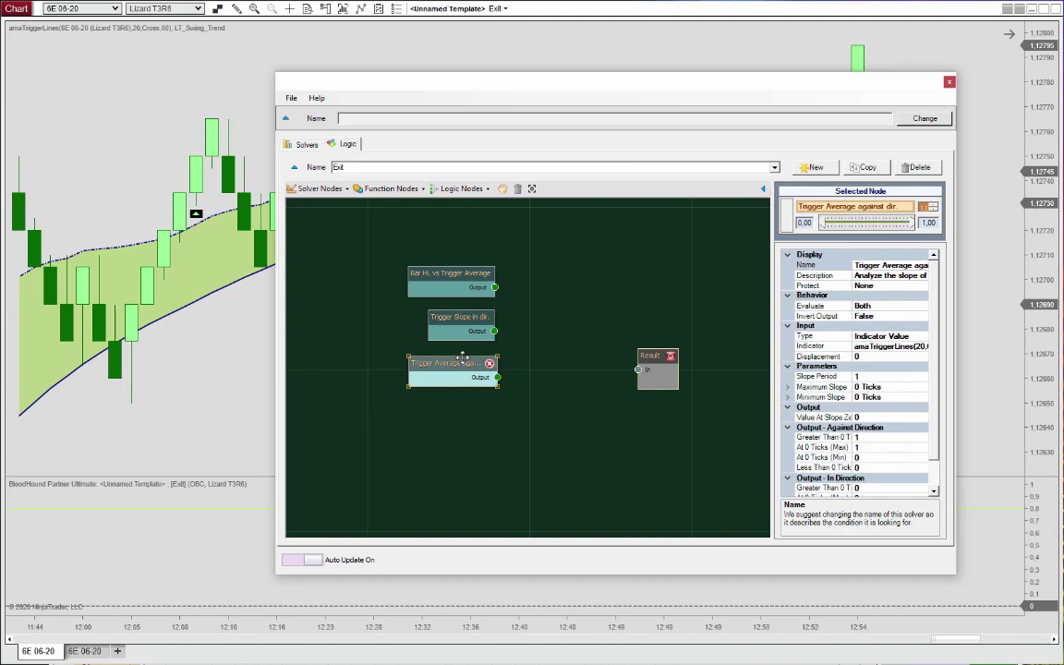
# Add an And node, wire all three solvers into it, and connect it to Result
pyautogui.click(447, 189)
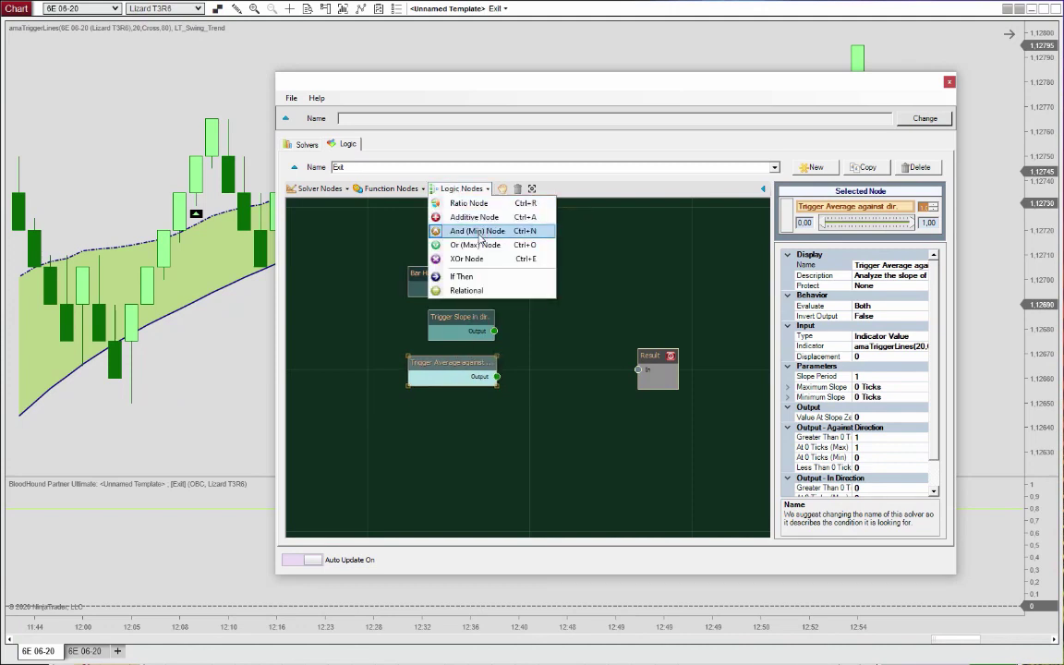
pyautogui.click(462, 243)
pyautogui.moveTo(549, 379); pyautogui.dragTo(554, 323)
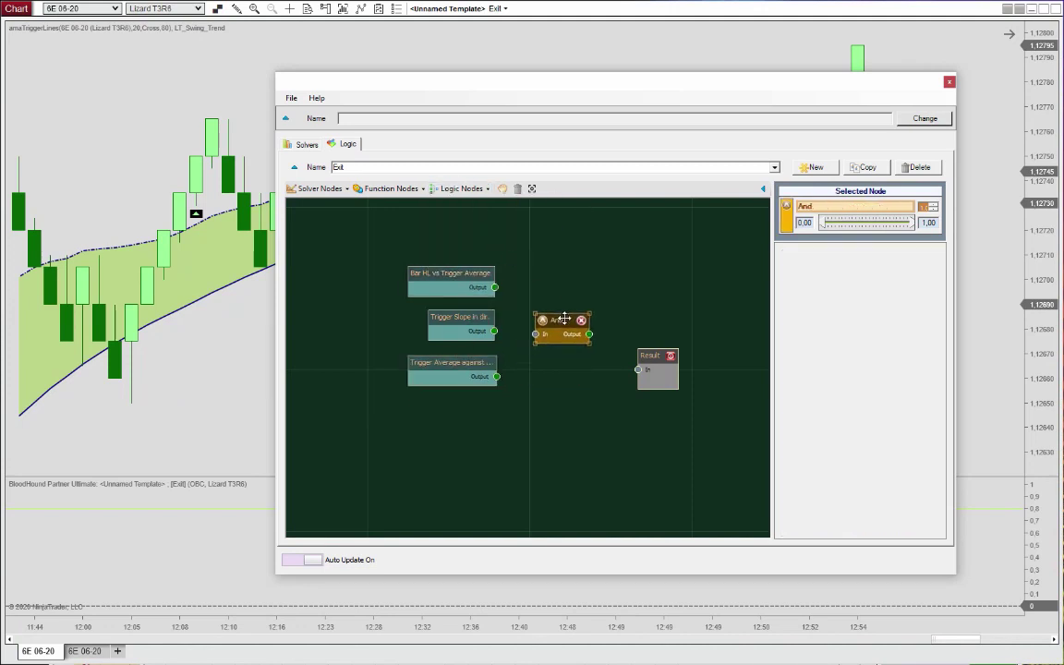
pyautogui.moveTo(496, 287); pyautogui.dragTo(536, 344)
pyautogui.moveTo(498, 377); pyautogui.dragTo(638, 370)
pyautogui.moveTo(499, 85); pyautogui.dragTo(1063, 148)
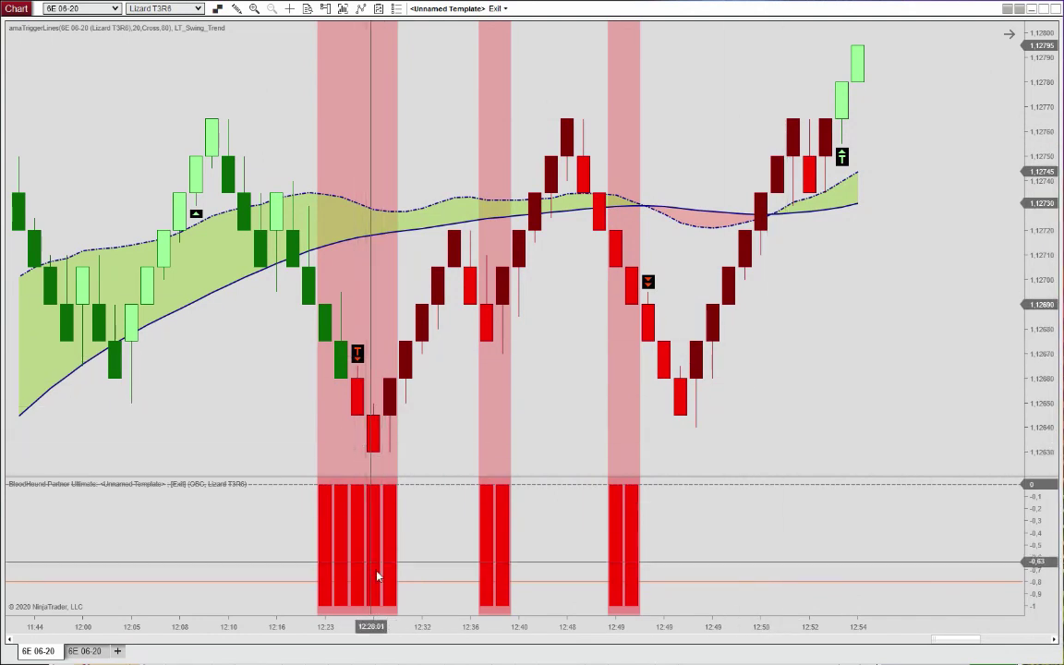
# Compress the chart's time axis so history back to 10:22 is visible
pyautogui.moveTo(239, 633); pyautogui.dragTo(358, 633)
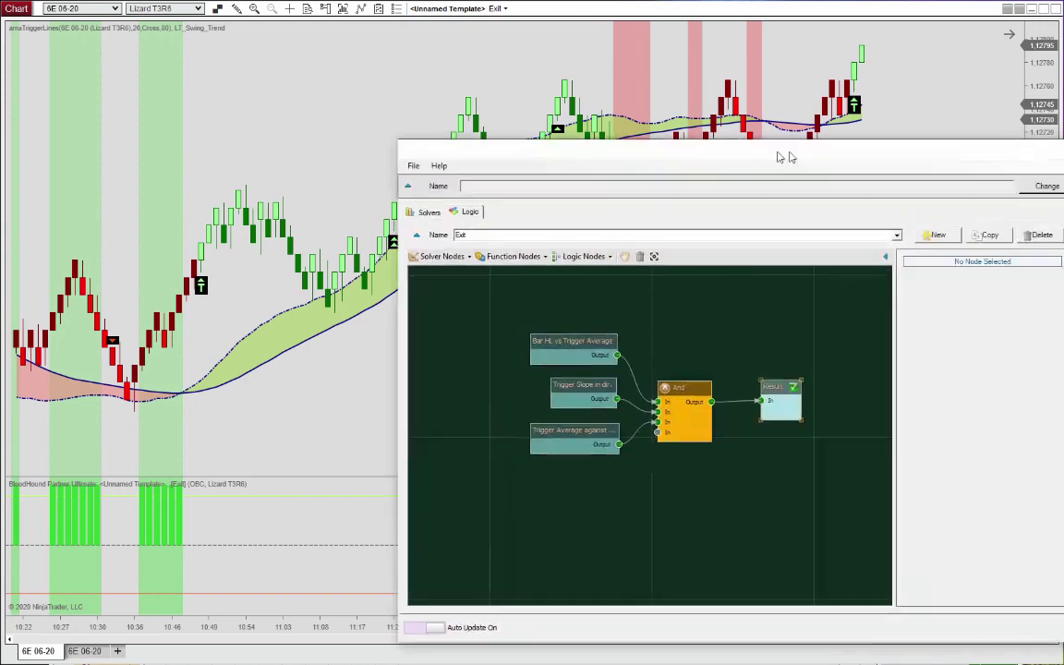
# Switch the logic editor to the Entry graph and place a Time Session Solver below the Or node
pyautogui.moveTo(715, 154); pyautogui.dragTo(644, 67)
pyautogui.click(608, 218)
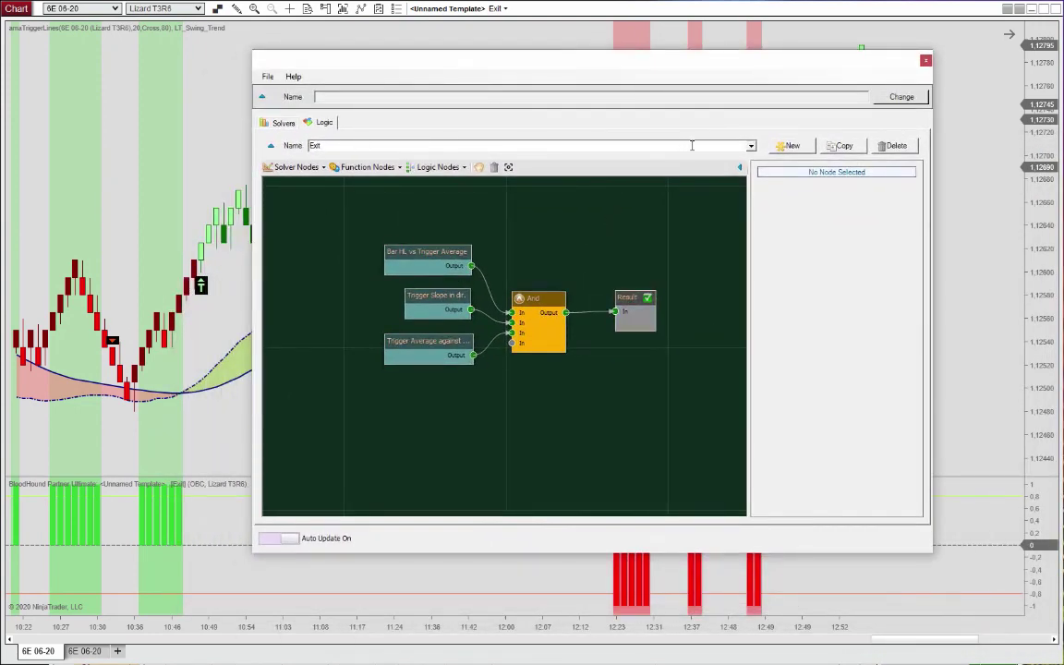
pyautogui.click(751, 146)
pyautogui.click(647, 156)
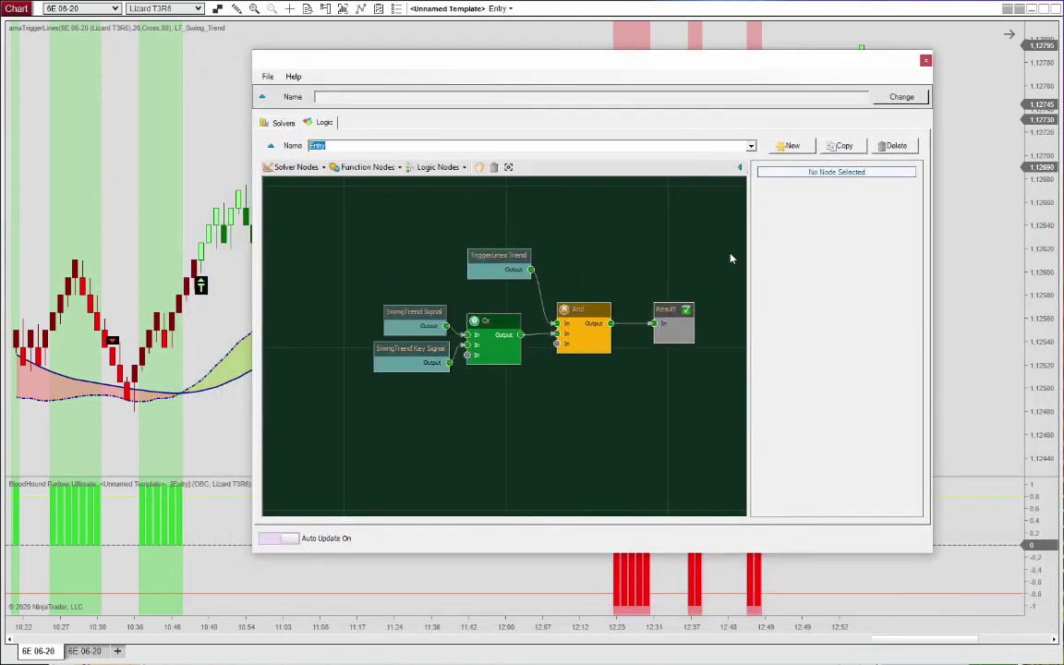
pyautogui.click(294, 167)
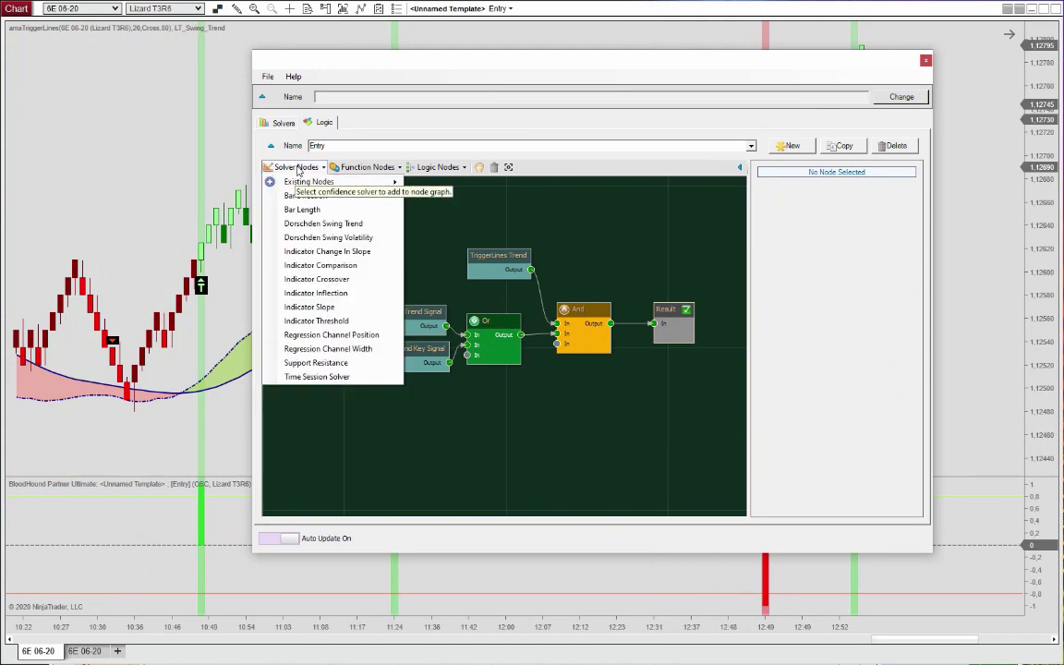
pyautogui.moveTo(308, 183)
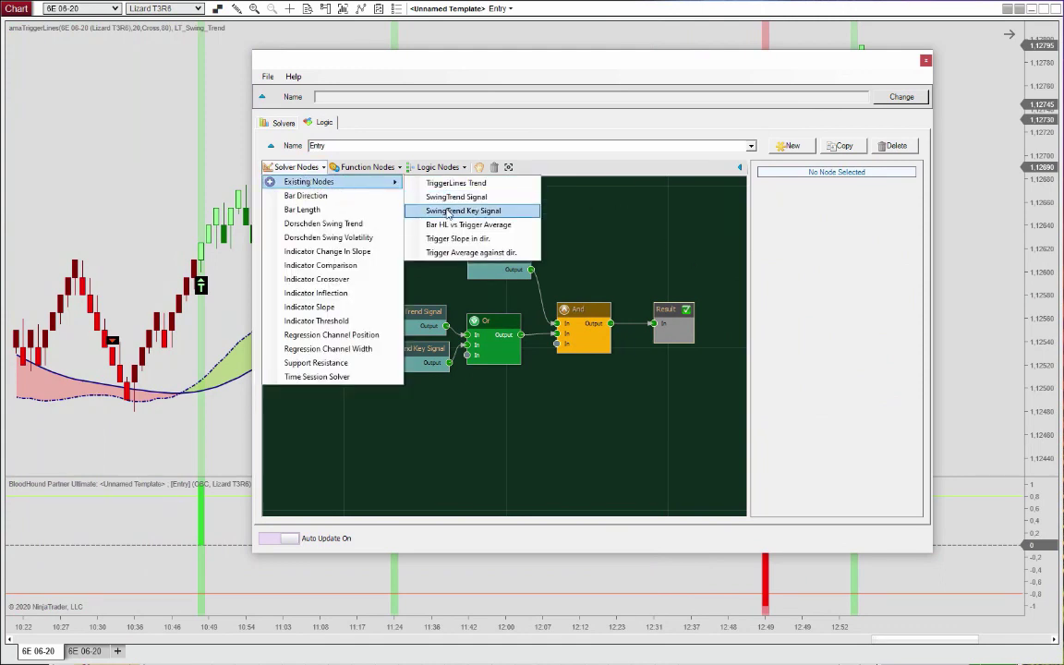
pyautogui.click(357, 376)
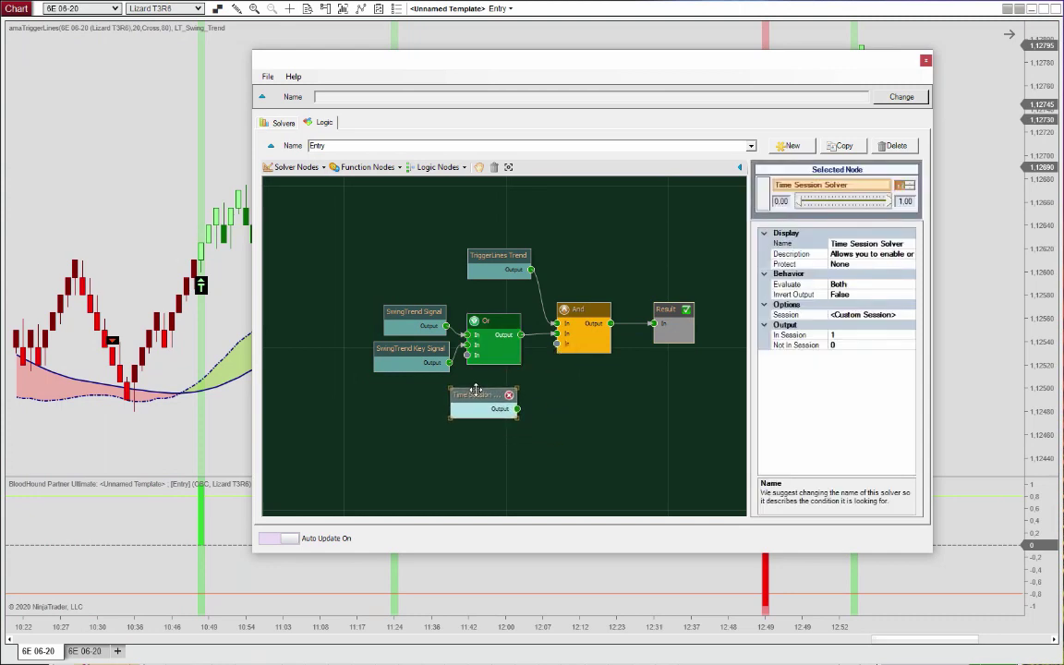
pyautogui.click(476, 389)
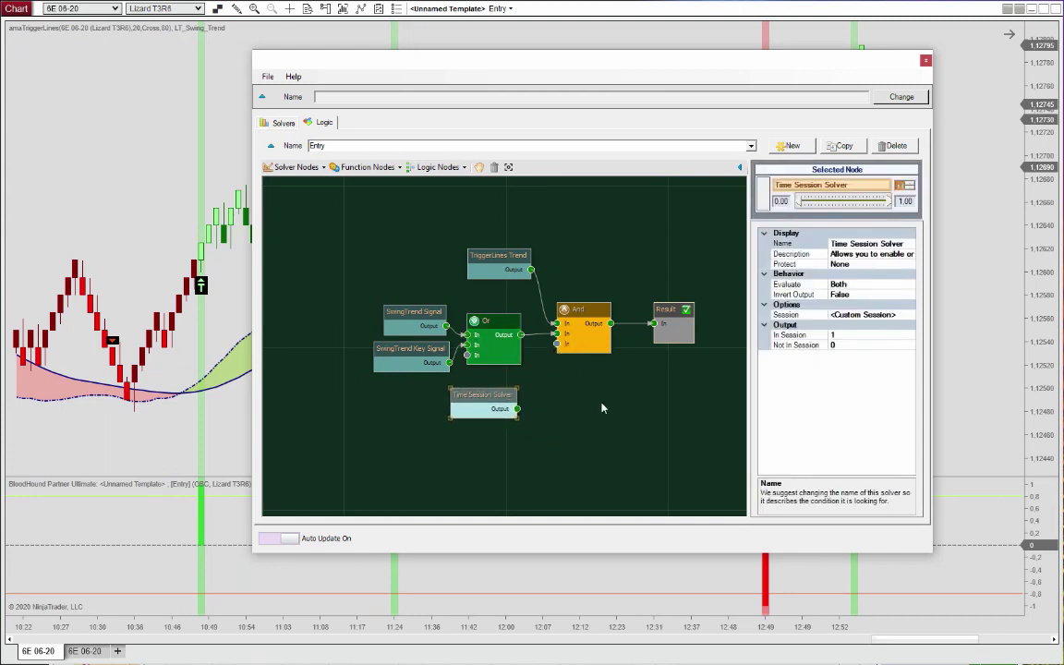
pyautogui.click(885, 315)
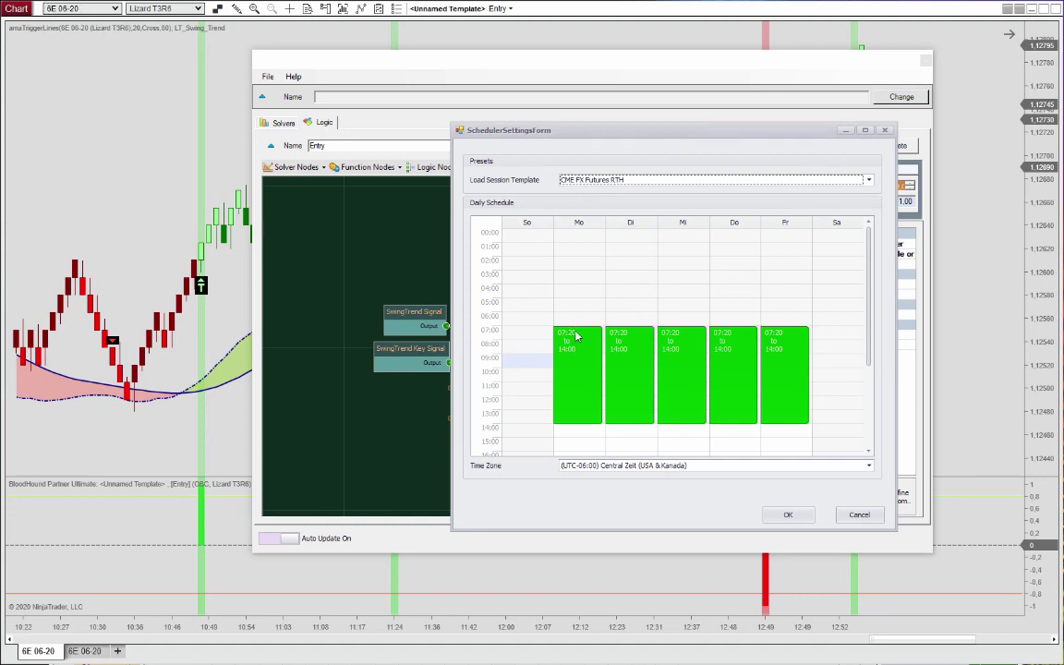
# Move Monday's session start to 07:00 while keeping its 14:00 end
pyautogui.moveTo(577, 326)
pyautogui.mouseDown()
pyautogui.moveTo(577, 351)
pyautogui.moveTo(578, 338)
pyautogui.mouseUp()
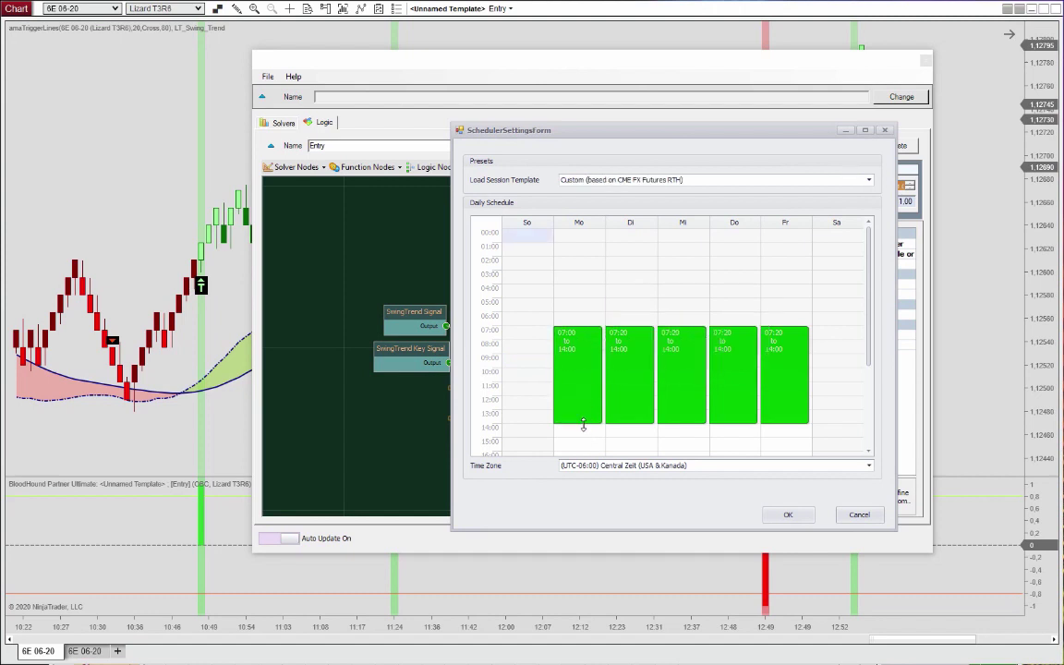
pyautogui.moveTo(583, 424)
pyautogui.mouseDown()
pyautogui.moveTo(588, 386)
pyautogui.moveTo(595, 412)
pyautogui.mouseUp()
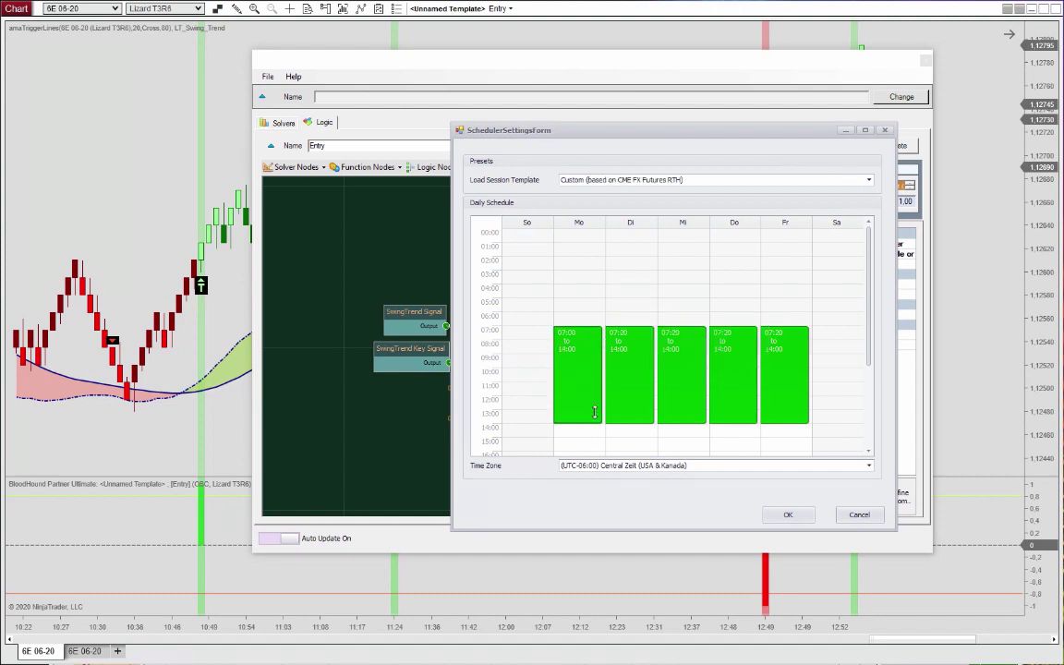
# Accept the custom schedule, wire Time Session Solver into the Entry And node, and close the editor
pyautogui.click(799, 520)
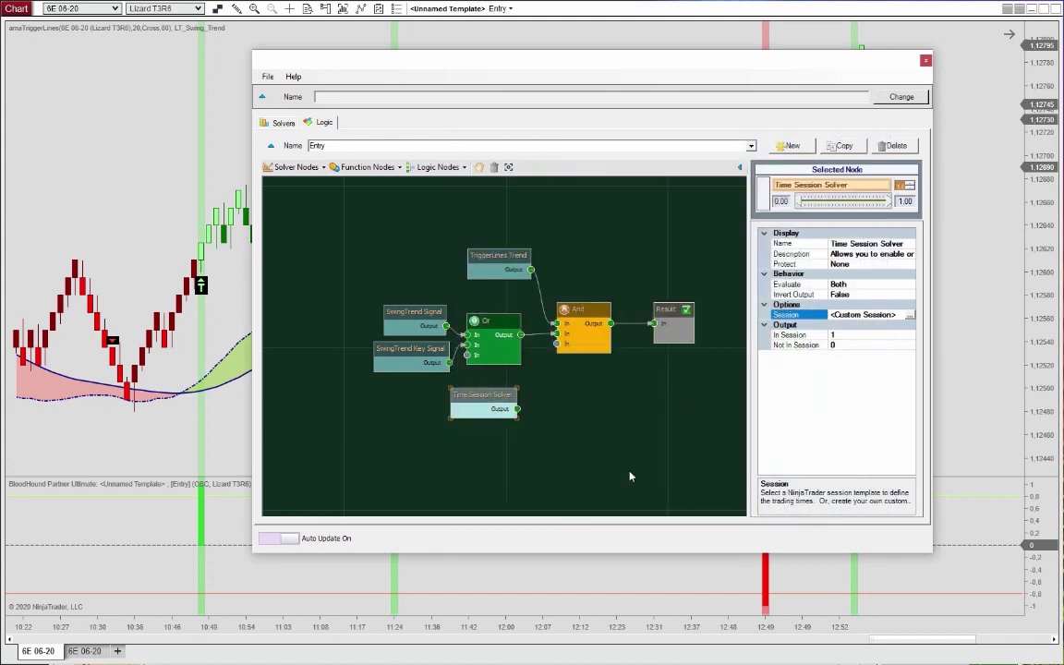
pyautogui.moveTo(518, 409); pyautogui.dragTo(565, 353)
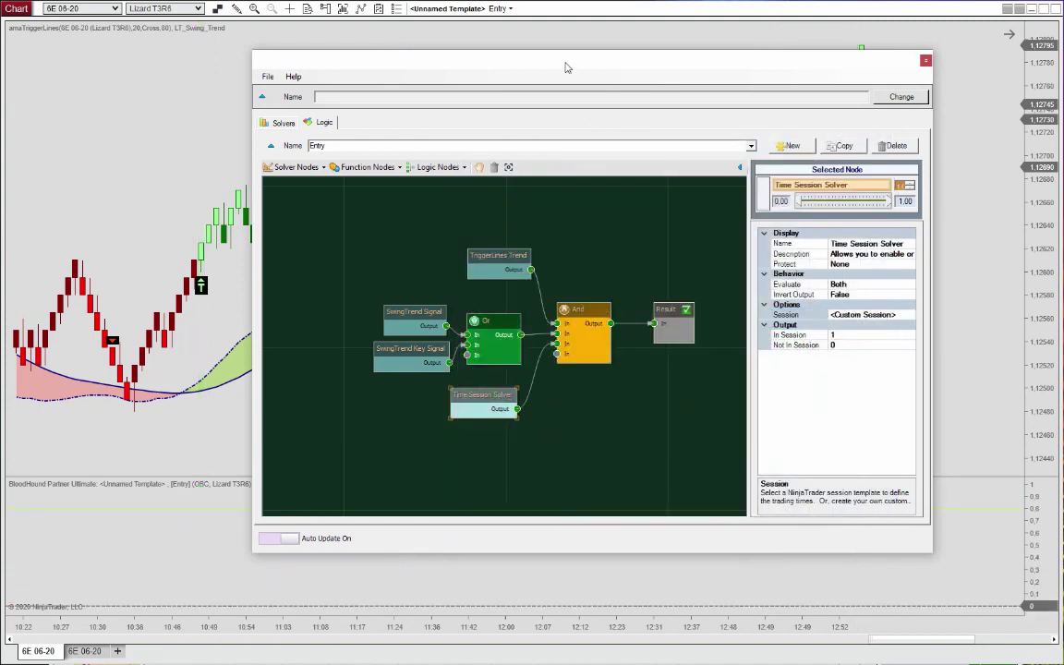
pyautogui.moveTo(568, 66); pyautogui.dragTo(1063, 166)
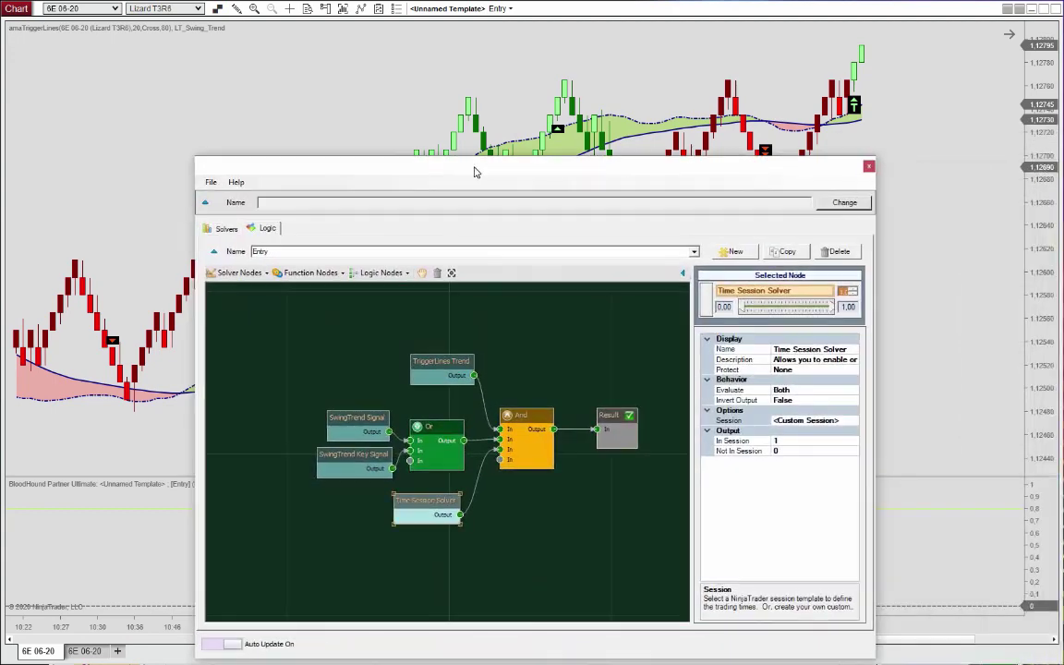
pyautogui.moveTo(475, 171); pyautogui.dragTo(500, 100)
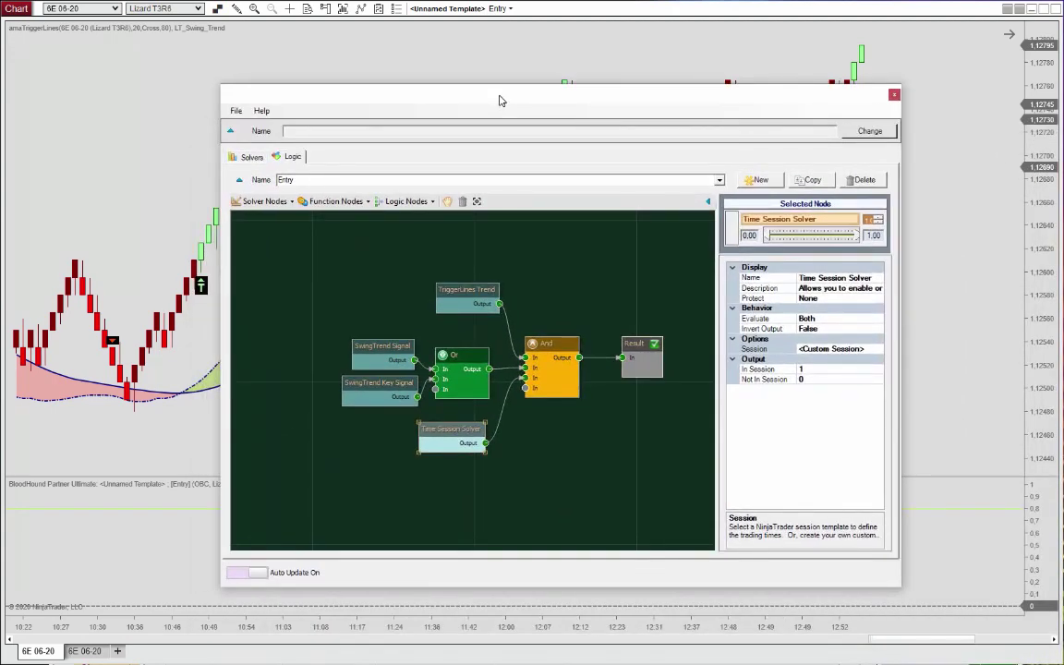
pyautogui.click(895, 94)
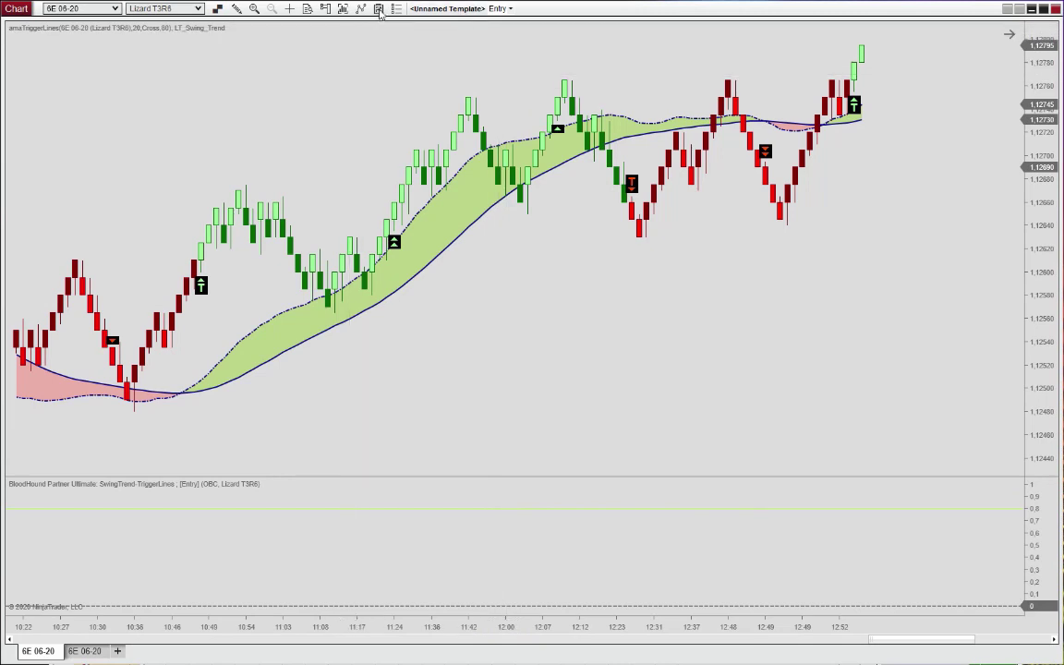
# Add SiBlackBird from SharkIndicators with Backtest Mode, Start Auto Enabled and Enabled turned on
pyautogui.click(378, 9)
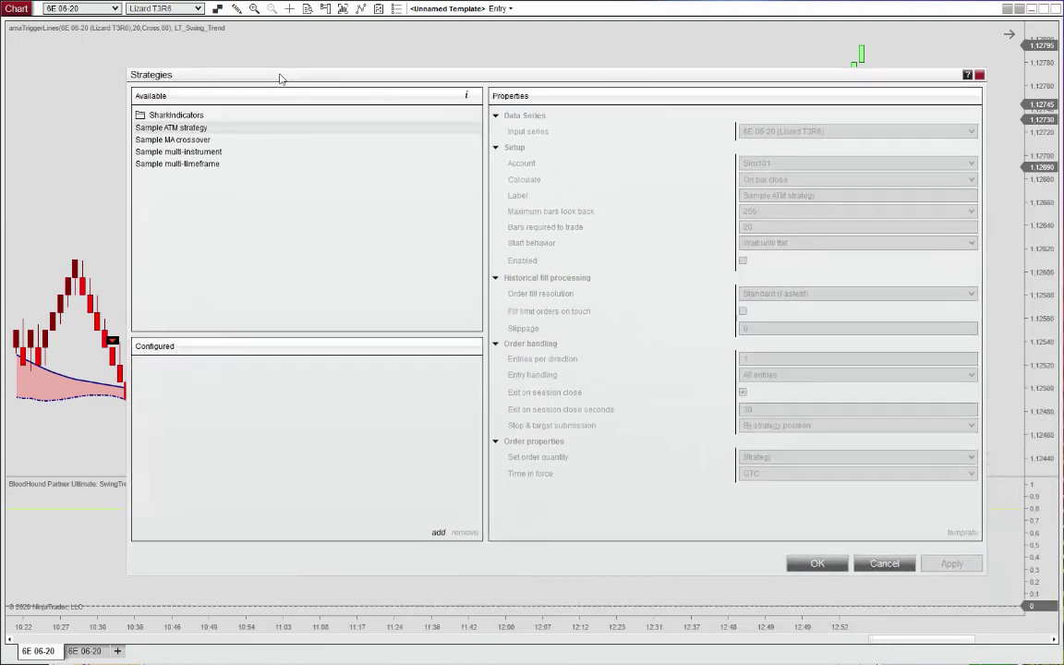
pyautogui.click(179, 116)
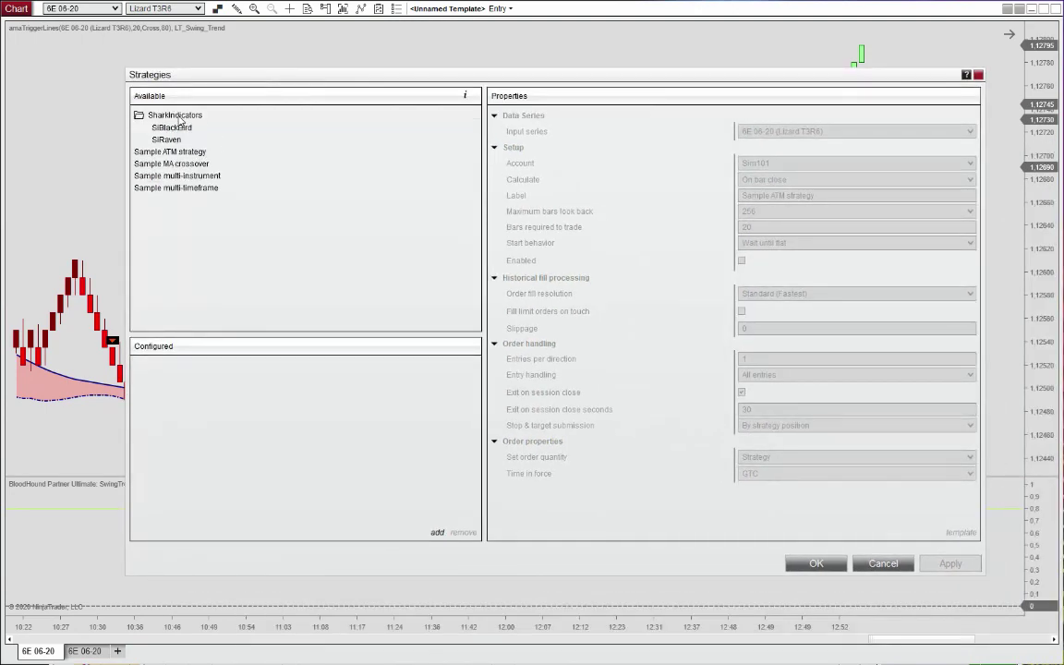
pyautogui.doubleClick(183, 129)
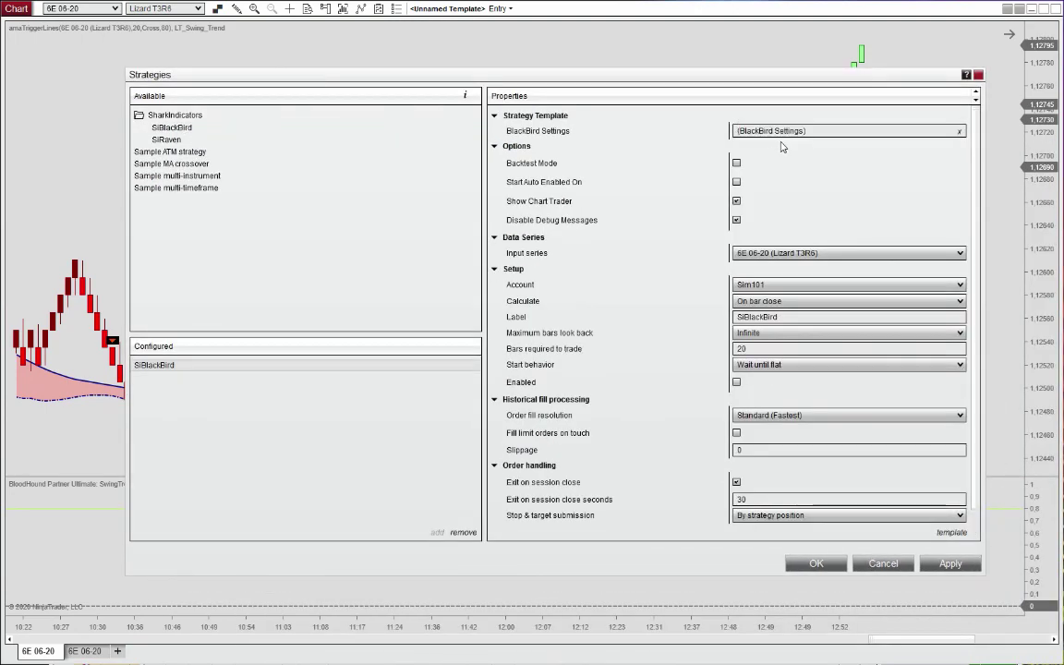
pyautogui.click(736, 162)
pyautogui.click(737, 182)
pyautogui.click(736, 382)
pyautogui.click(817, 564)
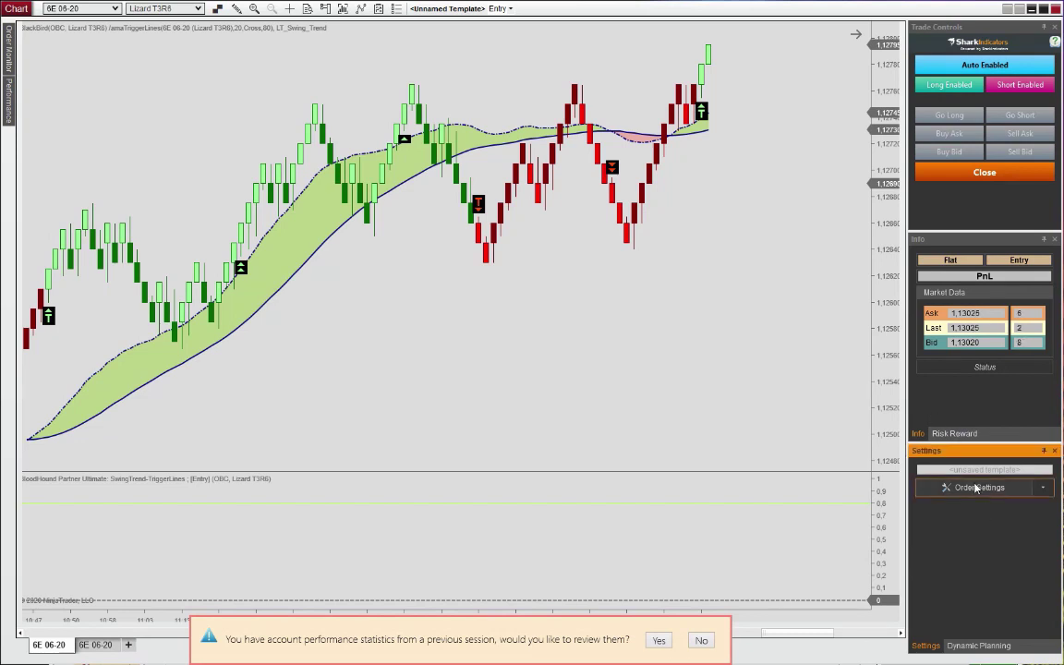
# Add a SwingTrend-TriggerLines signal to BlackBird using the Entry template for entries
pyautogui.click(984, 518)
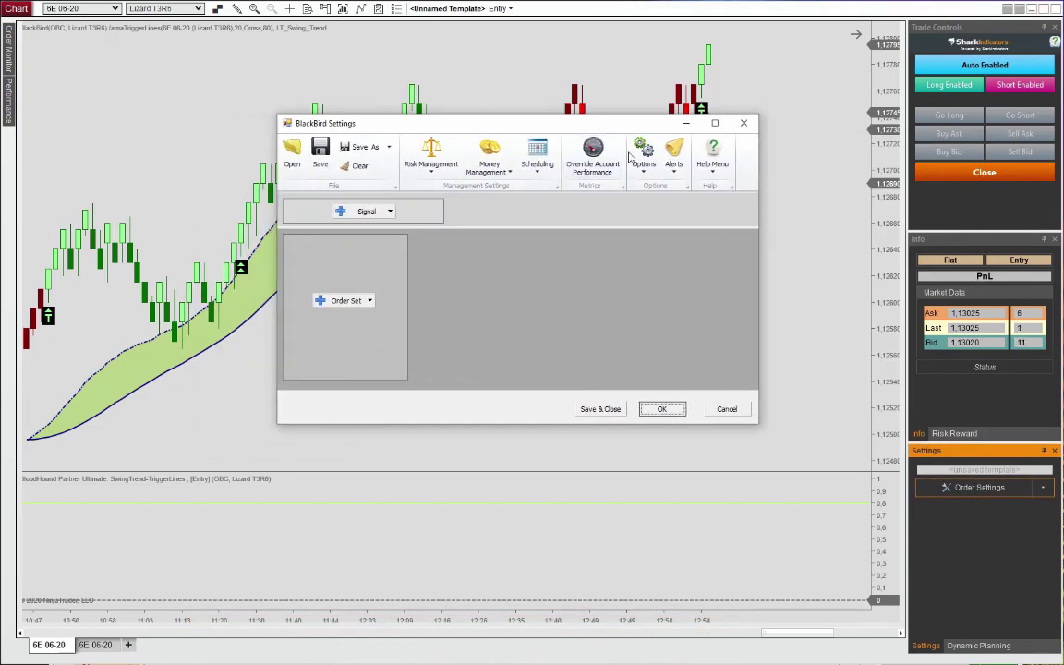
pyautogui.moveTo(568, 123); pyautogui.dragTo(652, 275)
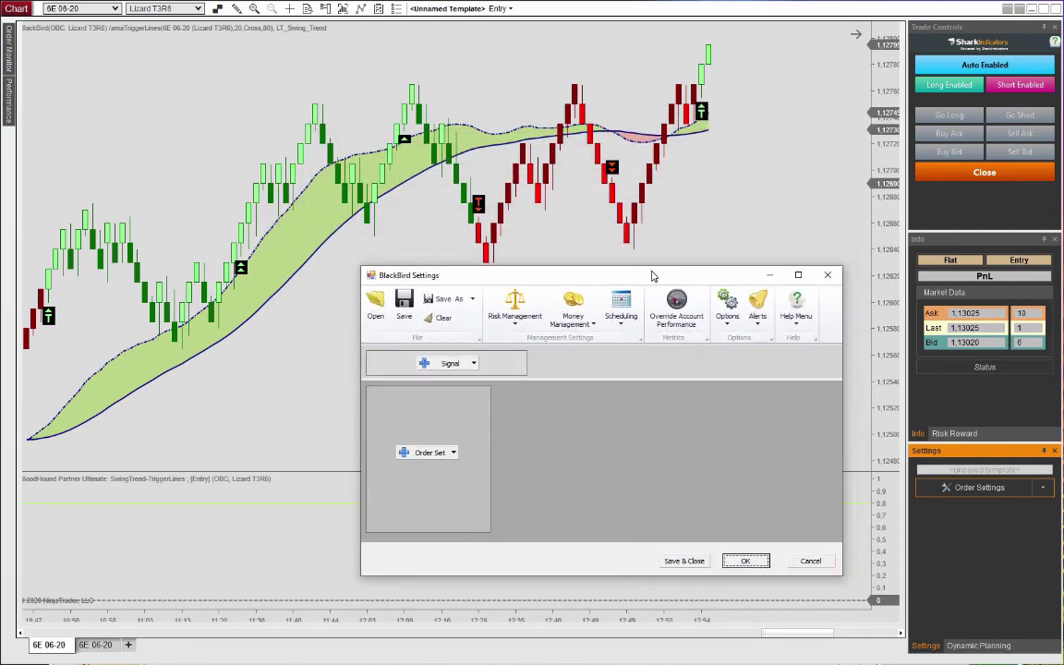
pyautogui.click(473, 364)
pyautogui.click(471, 375)
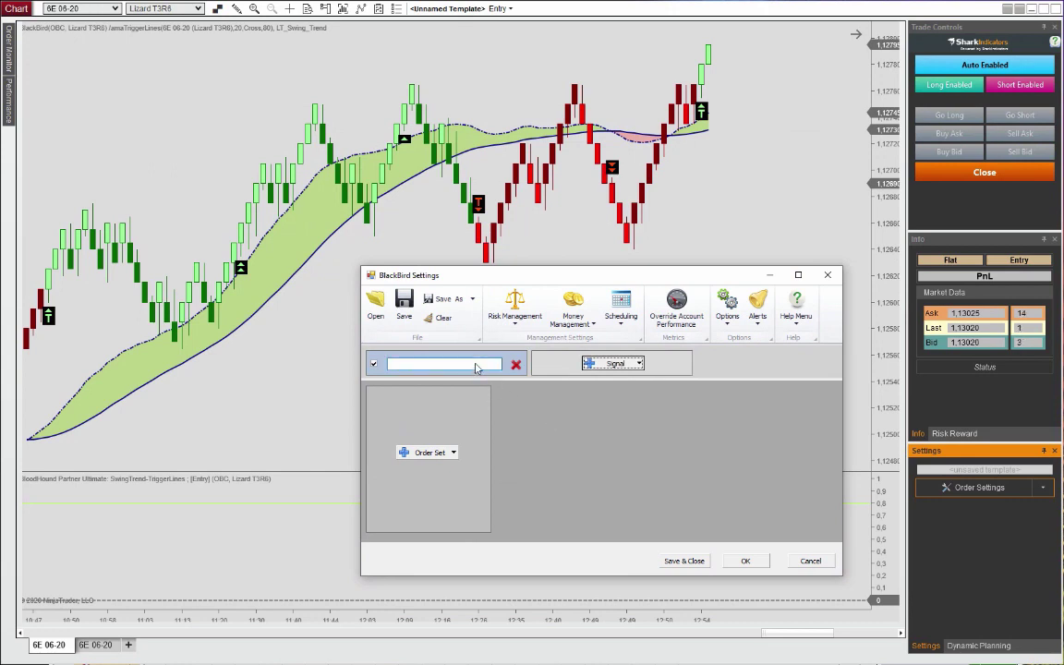
pyautogui.click(444, 365)
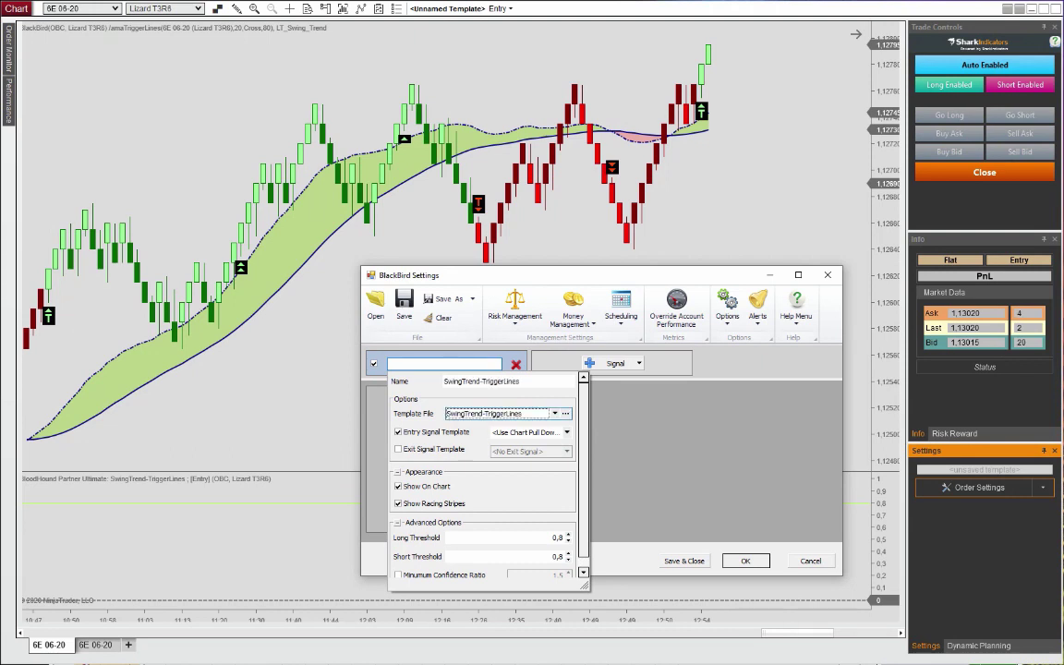
pyautogui.click(567, 433)
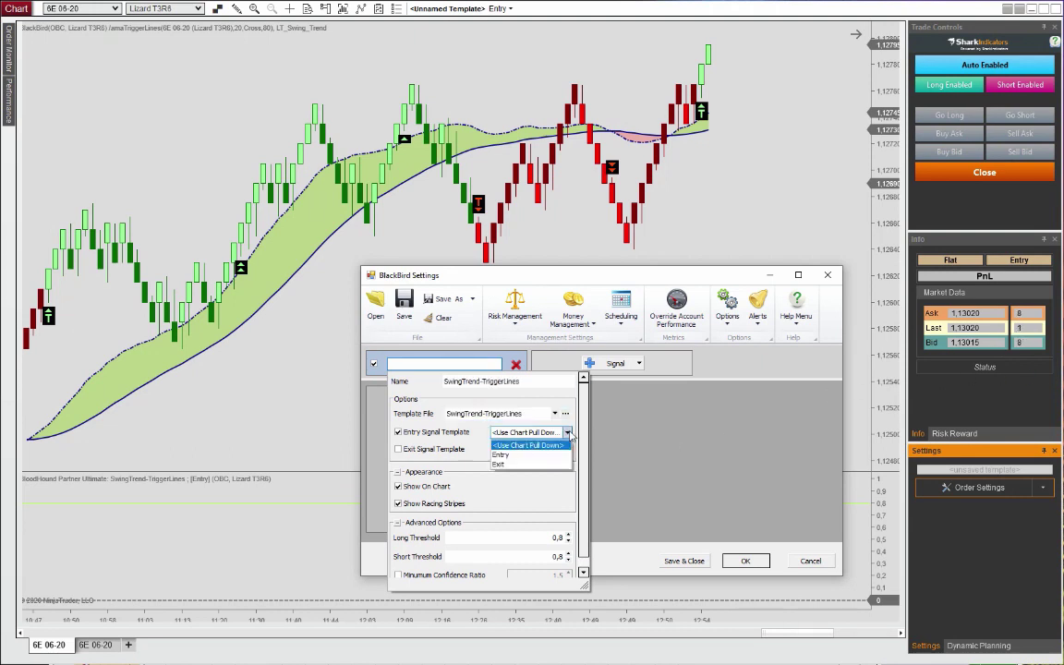
pyautogui.click(553, 456)
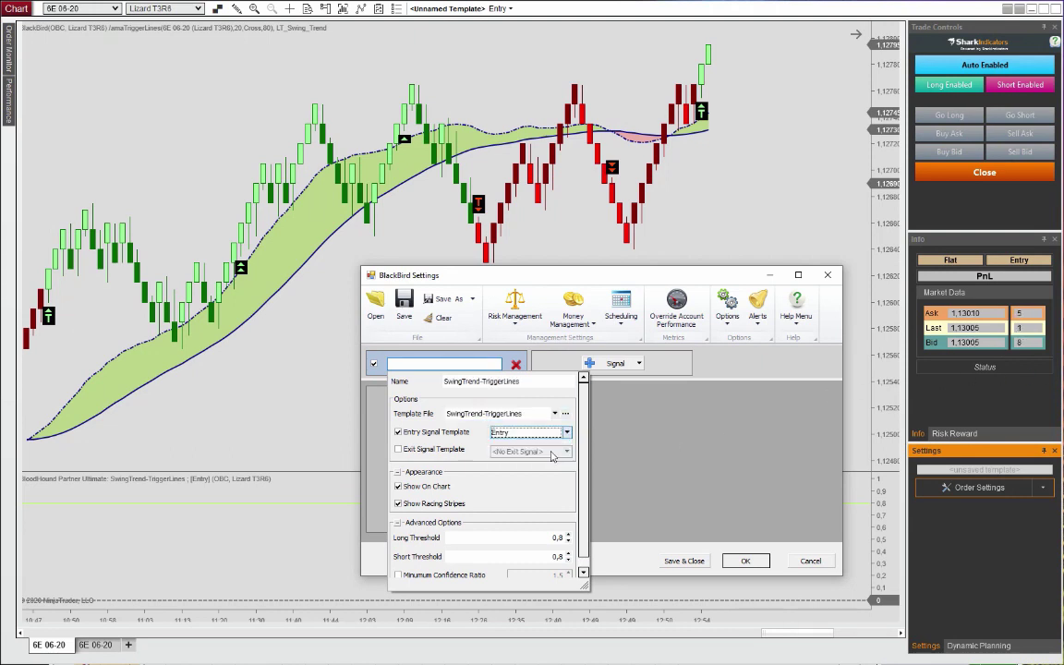
pyautogui.click(696, 463)
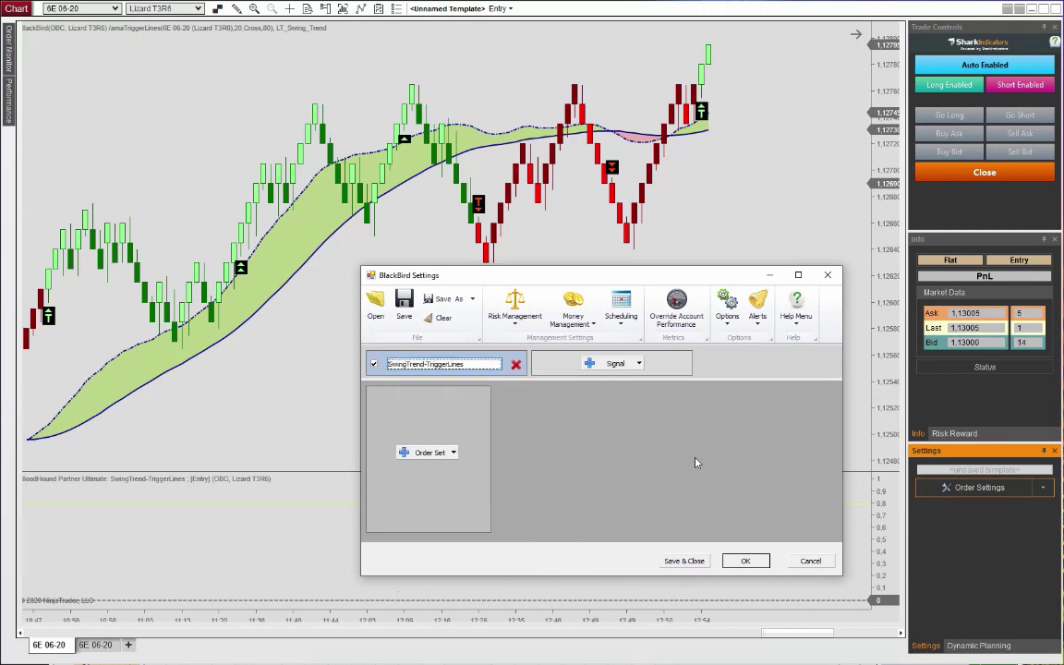
# Enable the signal's exit template and set it to Exit
pyautogui.click(441, 364)
pyautogui.click(402, 450)
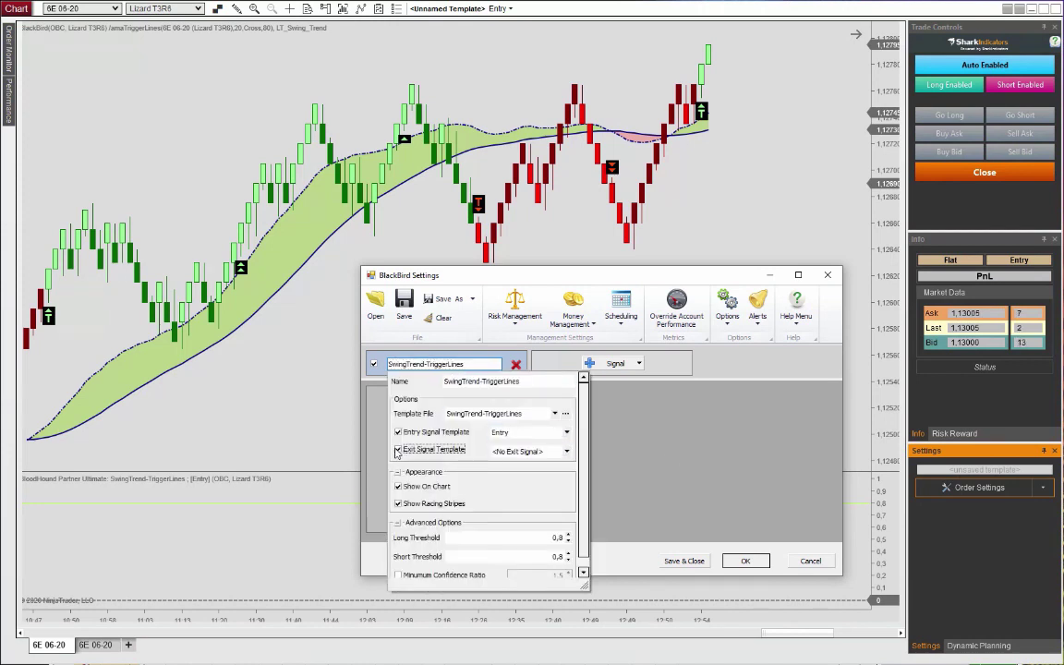
pyautogui.click(533, 452)
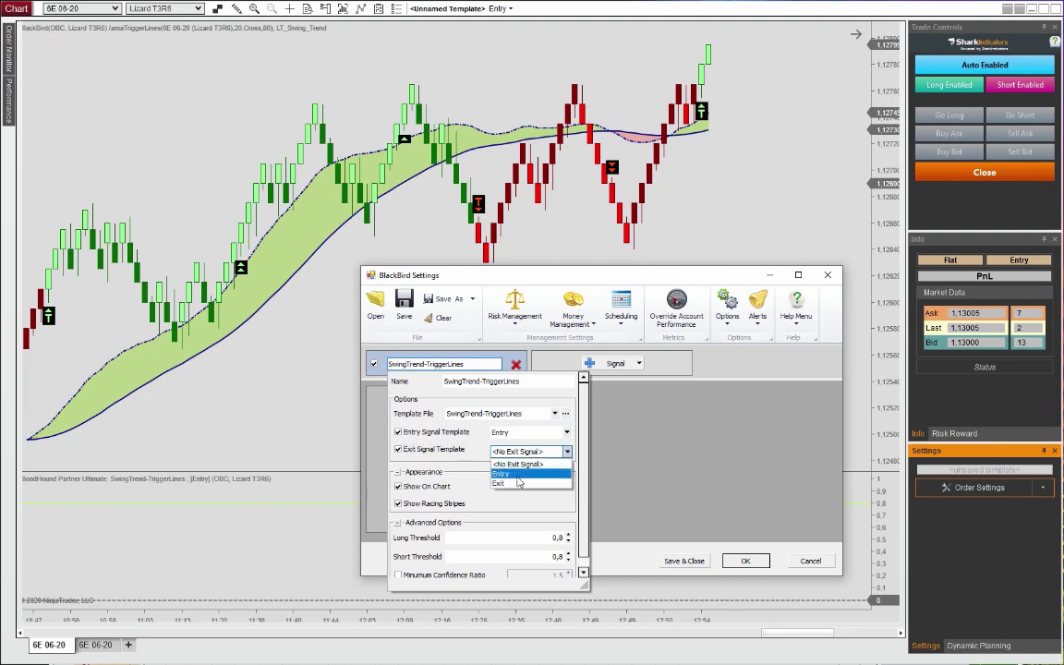
pyautogui.click(513, 483)
pyautogui.click(642, 466)
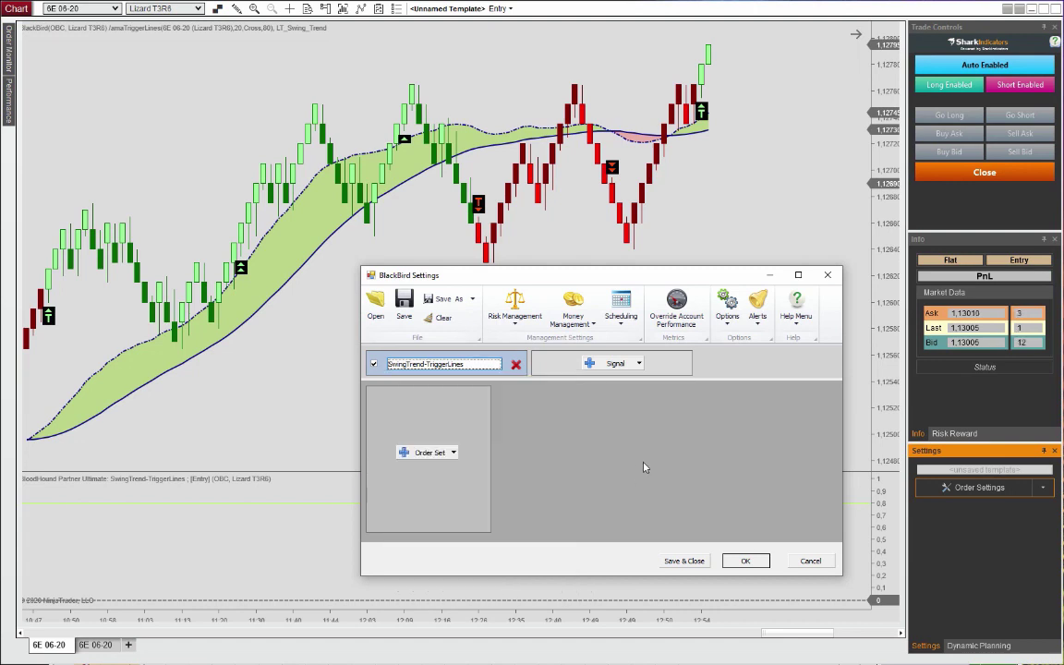
# Add a Market Entry order set with a profit target and a stop loss
pyautogui.click(454, 453)
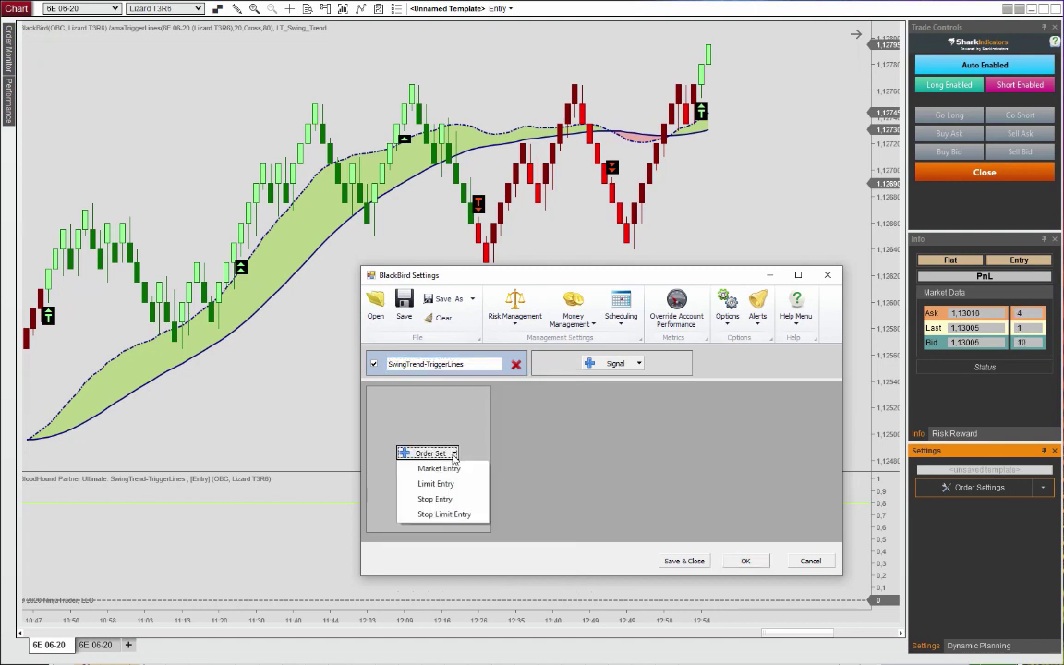
pyautogui.click(456, 469)
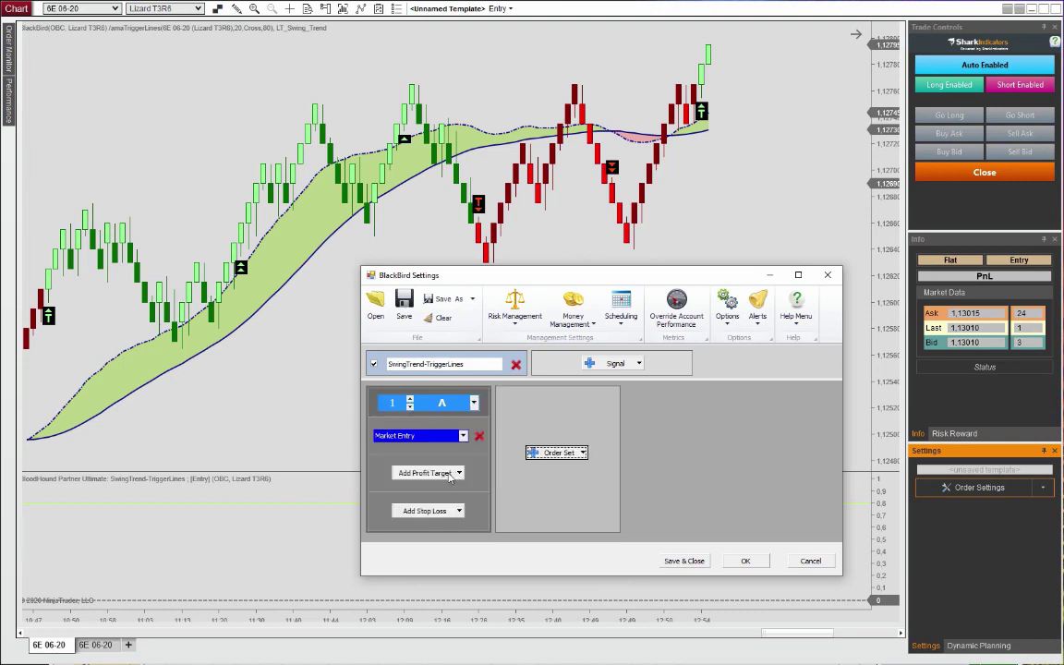
pyautogui.click(447, 475)
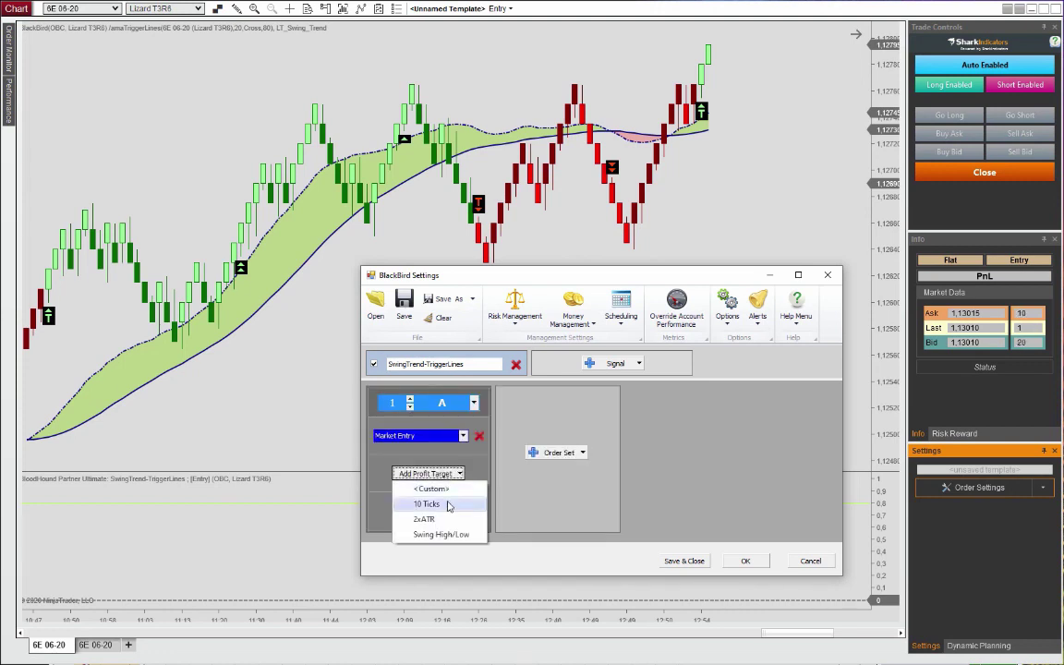
pyautogui.click(448, 502)
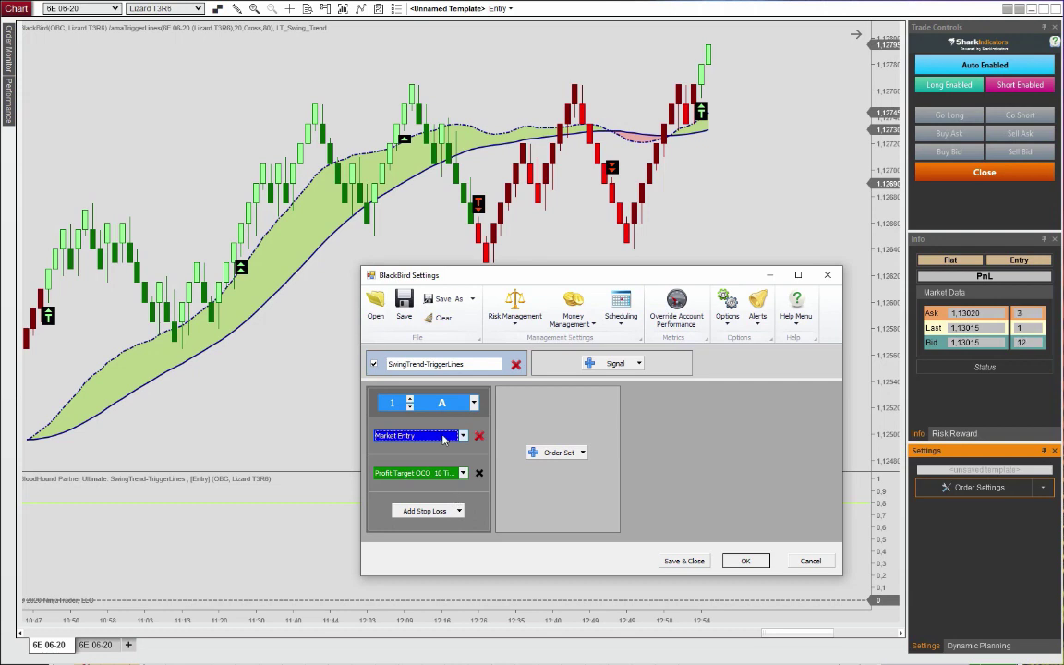
pyautogui.click(434, 511)
pyautogui.click(441, 528)
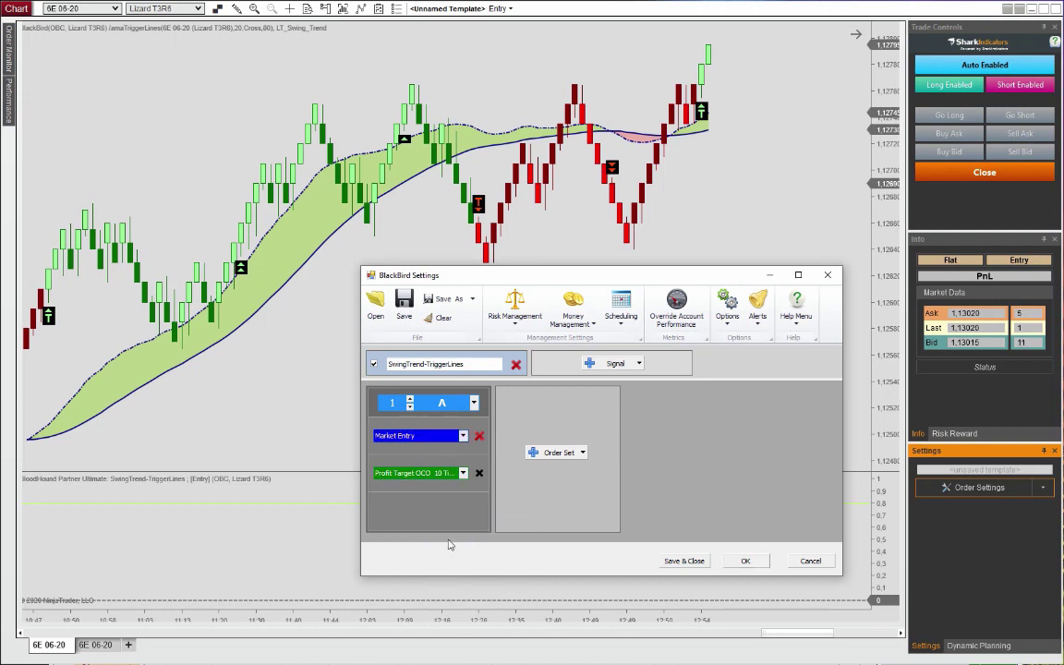
# Set the profit target to 100 ticks and the stop loss to -50 ticks
pyautogui.click(434, 473)
pyautogui.click(511, 300)
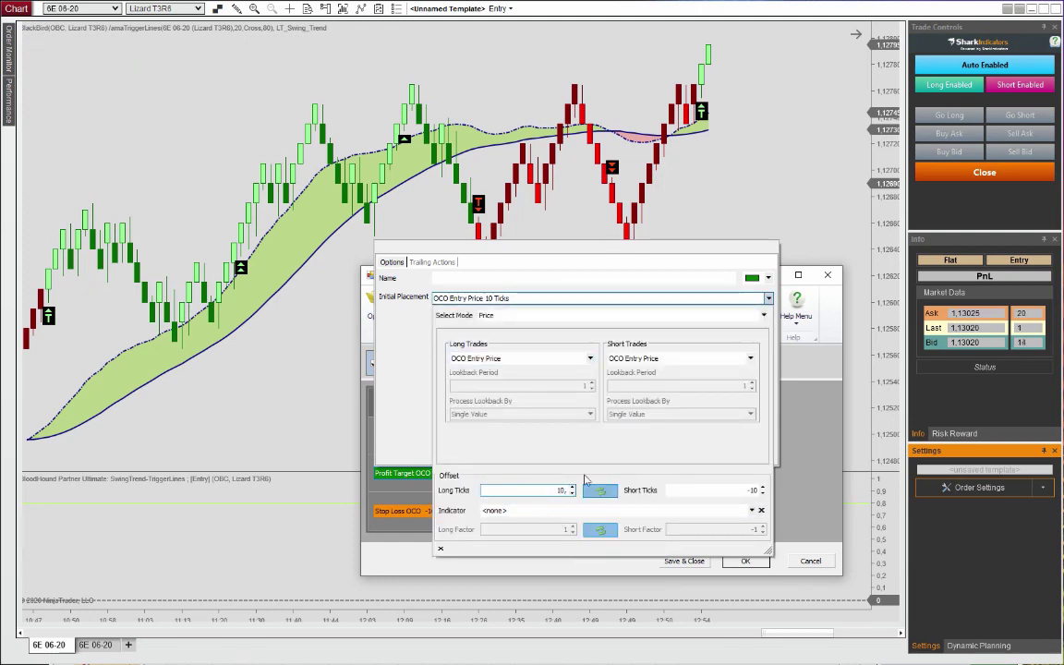
pyautogui.click(399, 498)
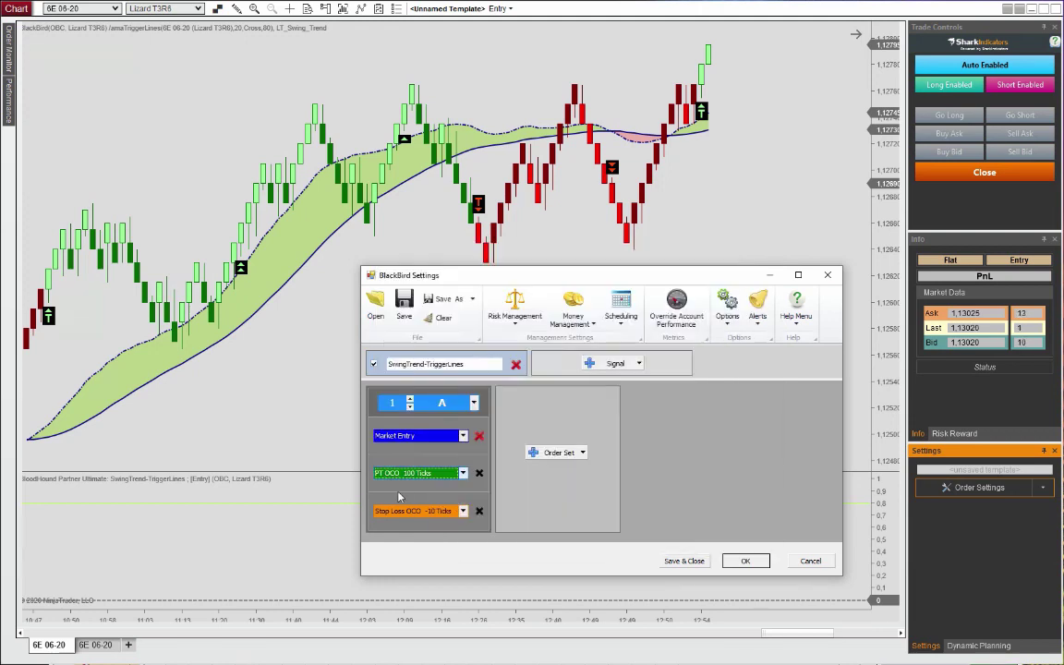
pyautogui.click(434, 510)
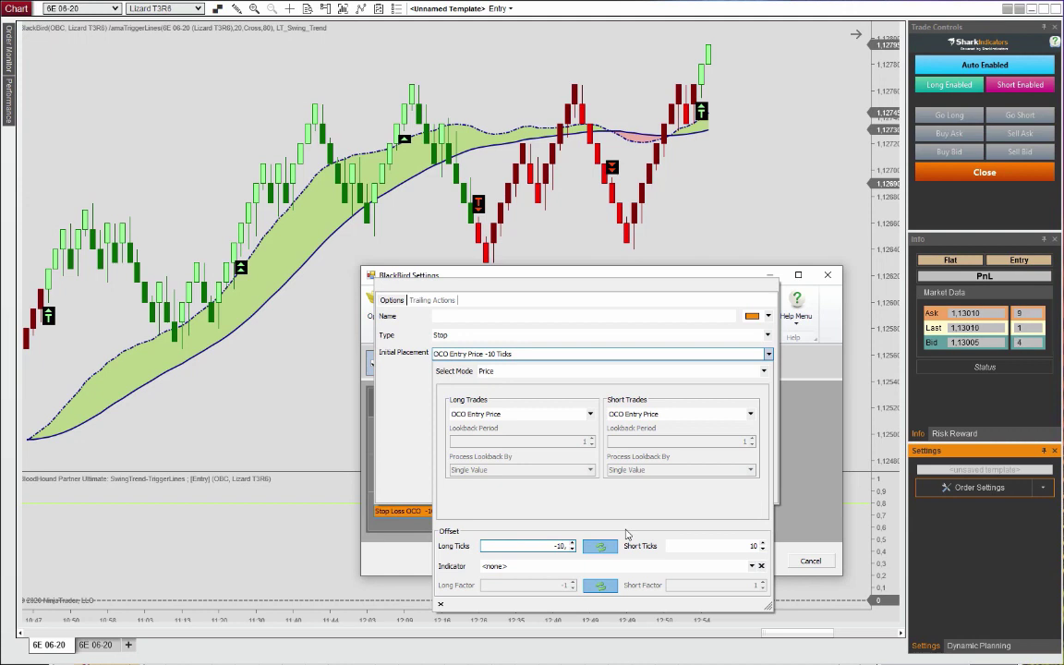
pyautogui.click(825, 478)
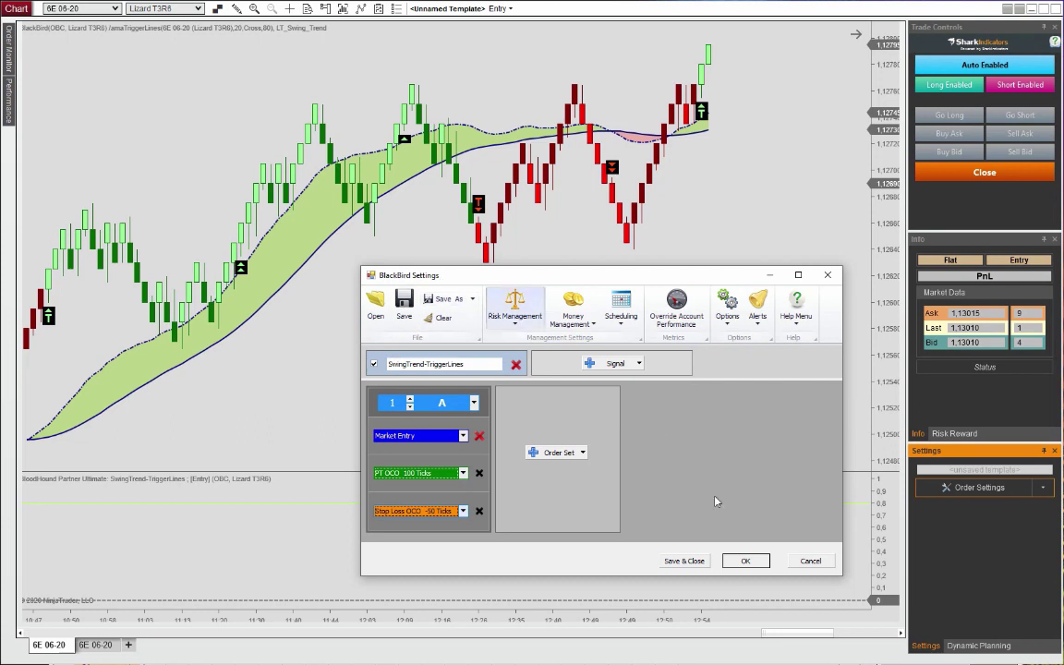
# Apply the BlackBird settings, reload NinjaScript with F5, and scroll the chart back
pyautogui.click(744, 561)
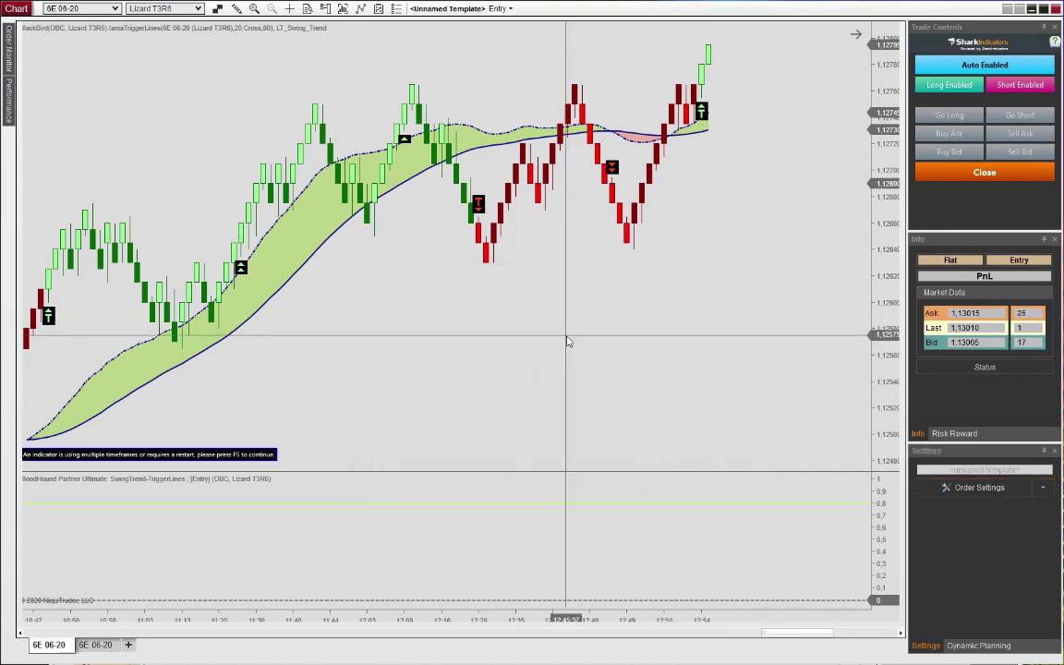
pyautogui.press('F5')
pyautogui.click(565, 355)
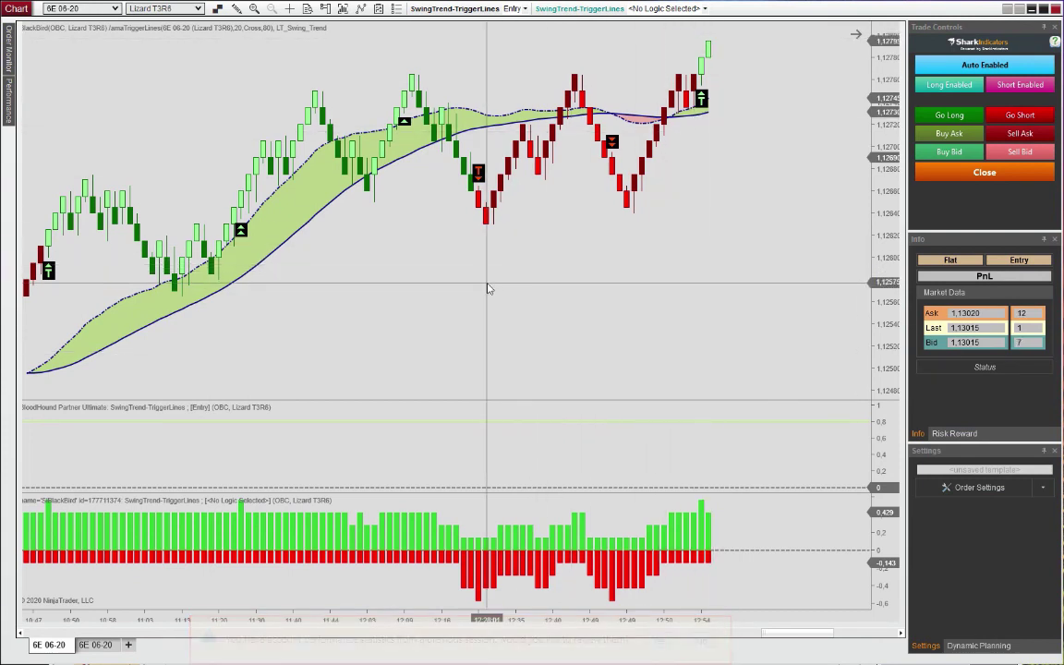
pyautogui.rightClick(439, 257)
pyautogui.click(400, 263)
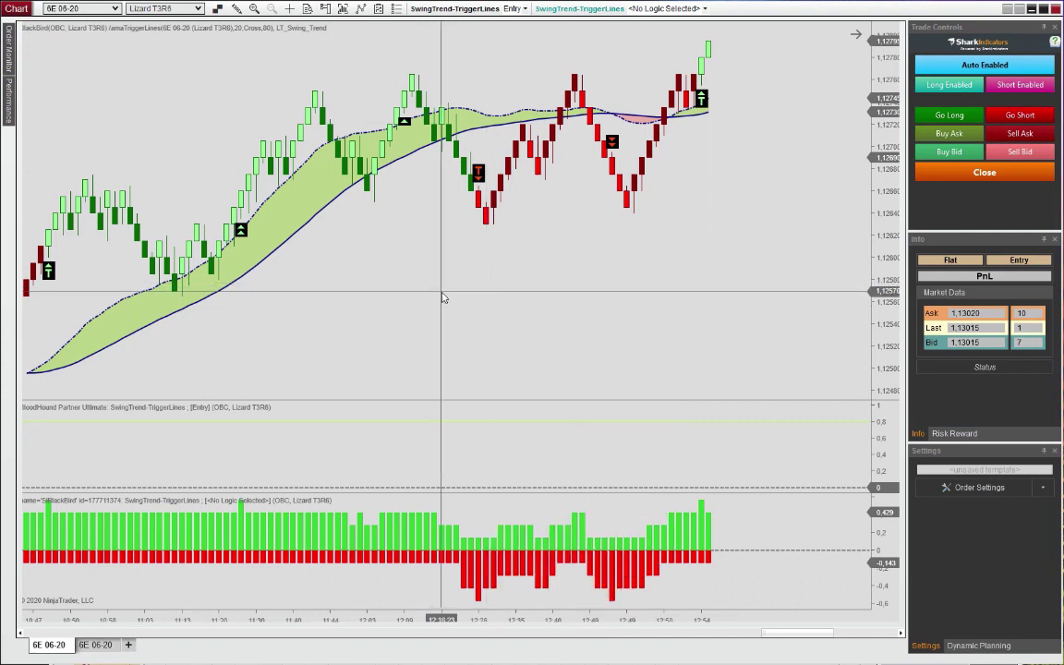
pyautogui.scroll(10, 443, 298)
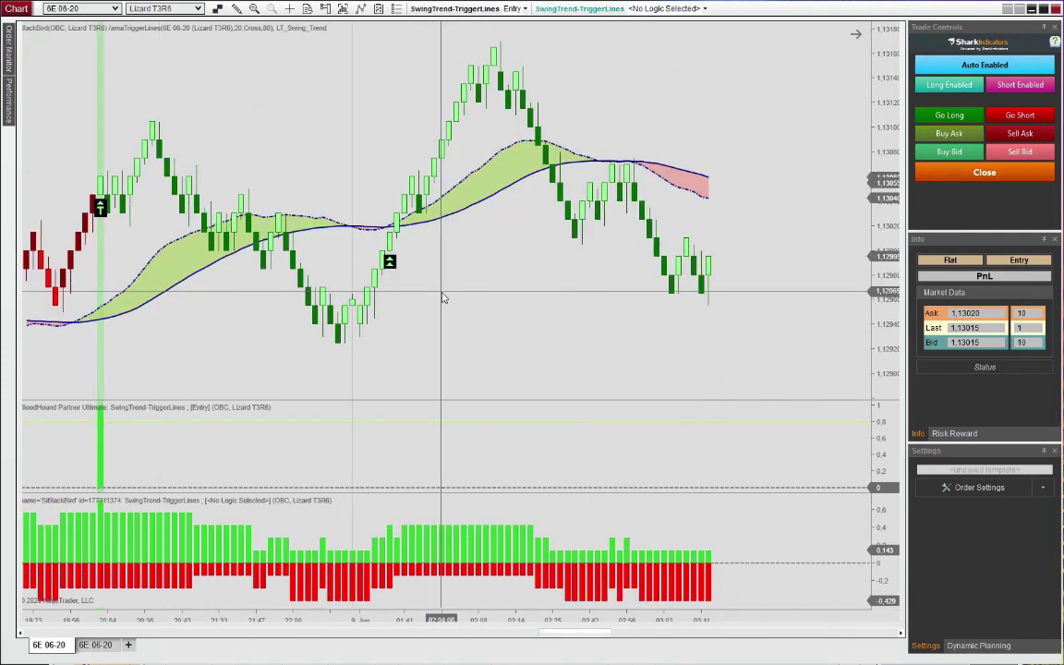
# Set the data series to plot trade executions as text and markers
pyautogui.doubleClick(691, 270)
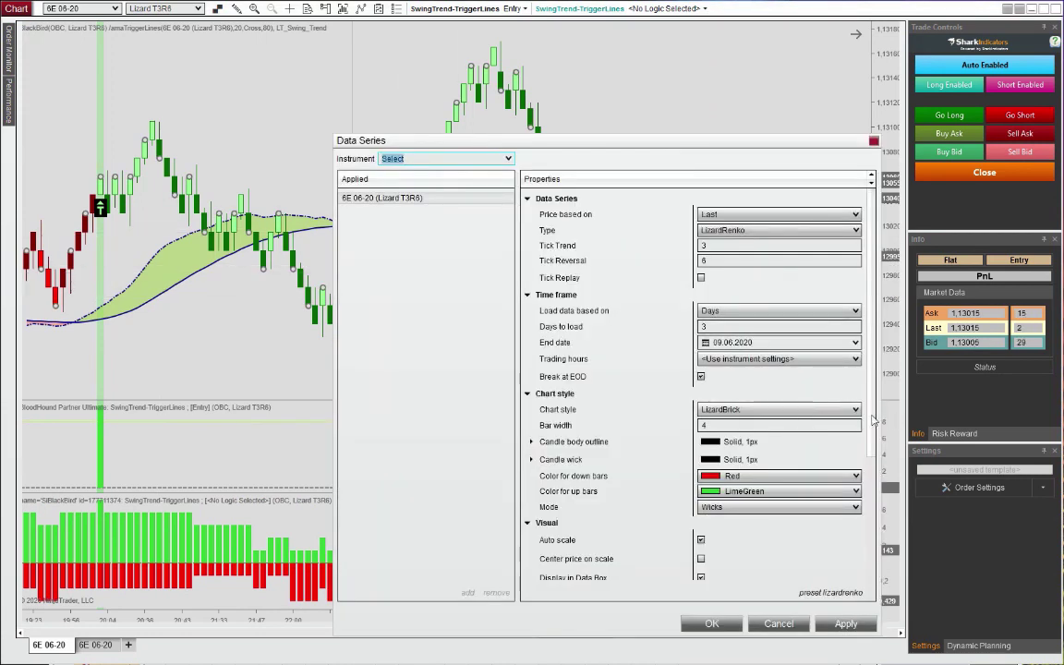
pyautogui.scroll(-3, 873, 523)
pyautogui.click(802, 571)
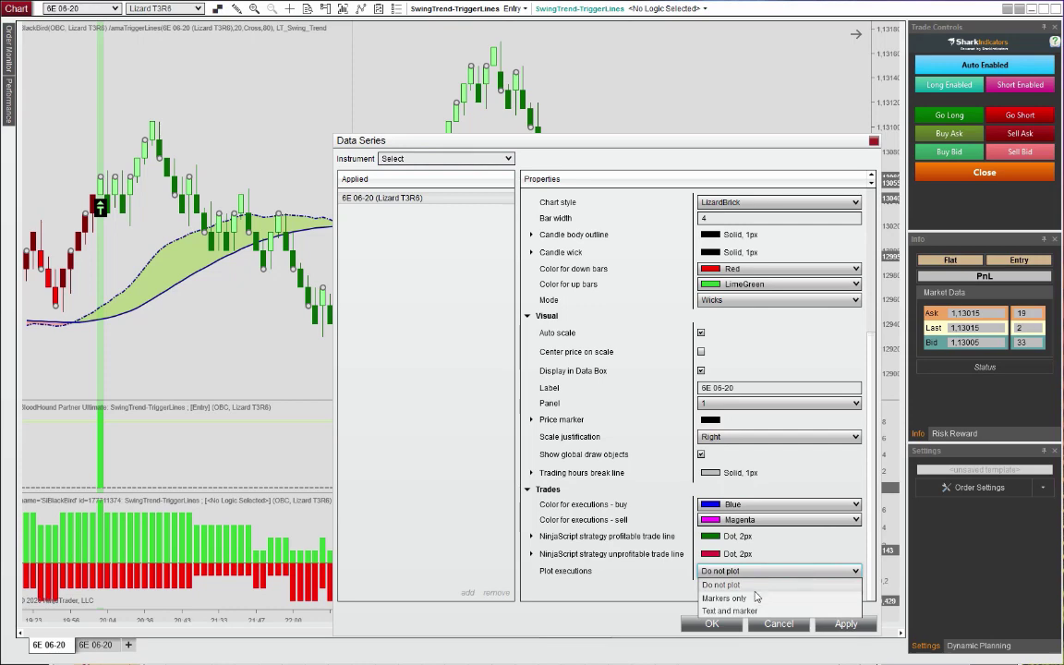
pyautogui.click(746, 611)
pyautogui.click(712, 623)
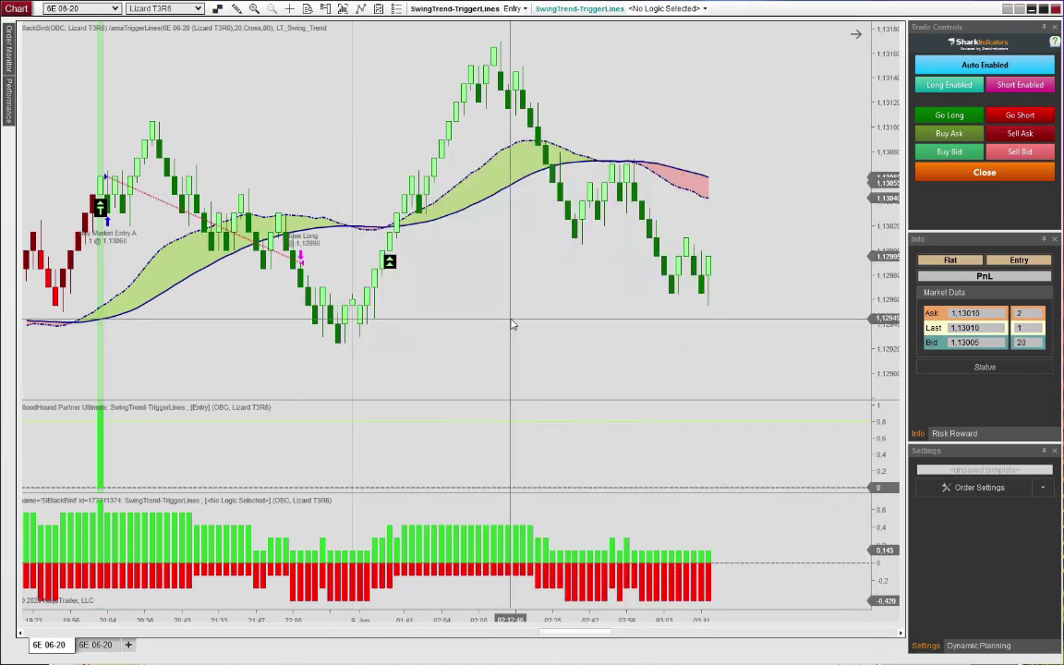
# Scroll back to the 15:08–16:20 trades and open the signal panel's logic dropdown
pyautogui.scroll(8, 512, 323)
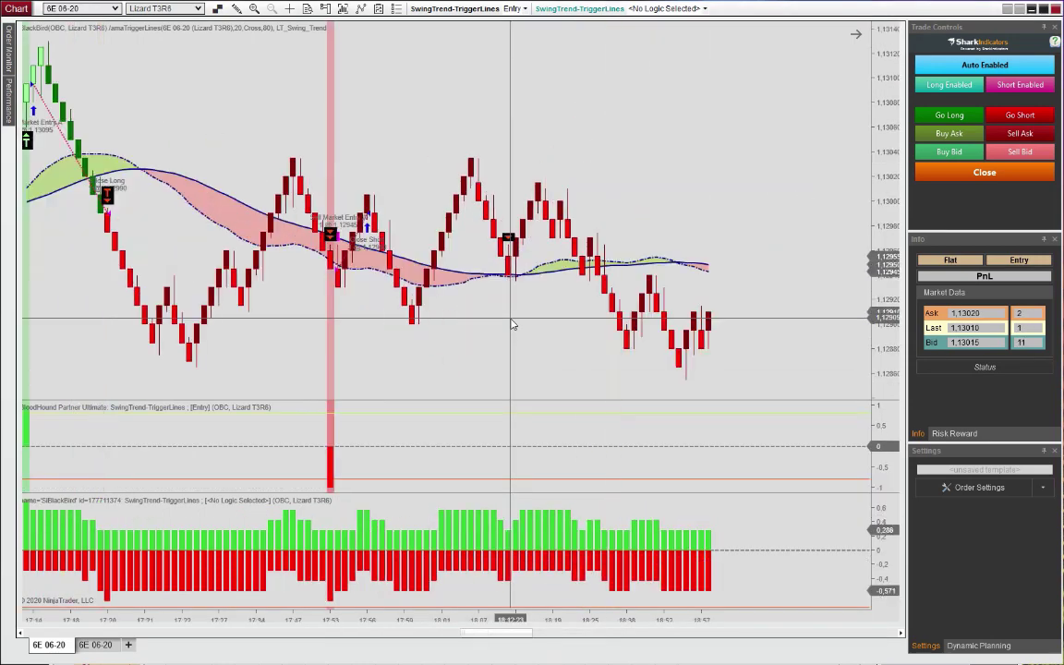
pyautogui.scroll(3, 513, 325)
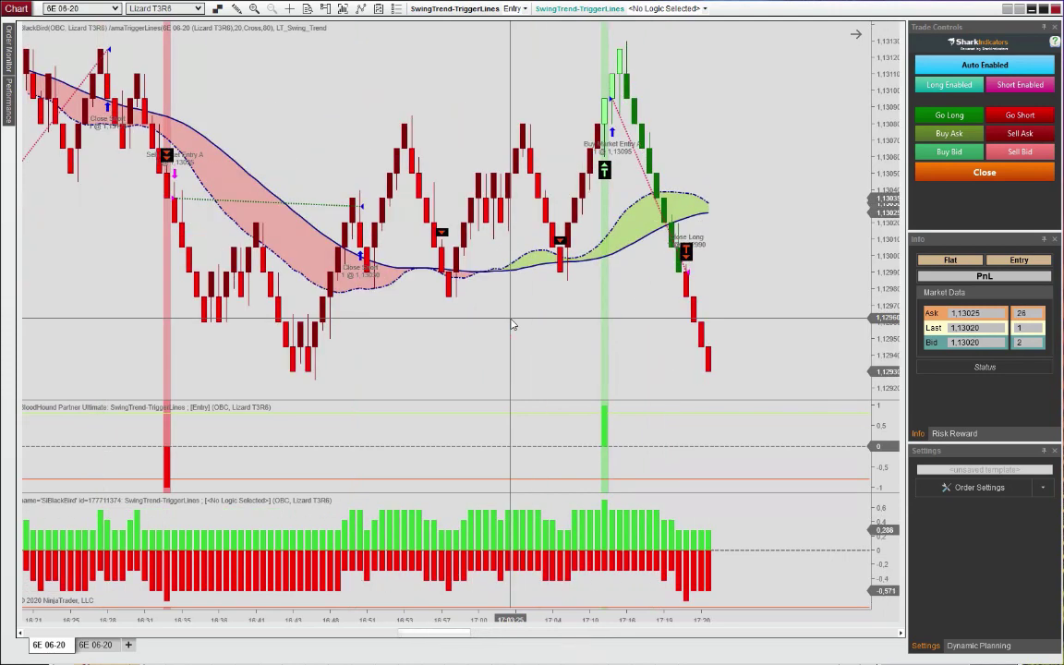
pyautogui.scroll(5, 512, 325)
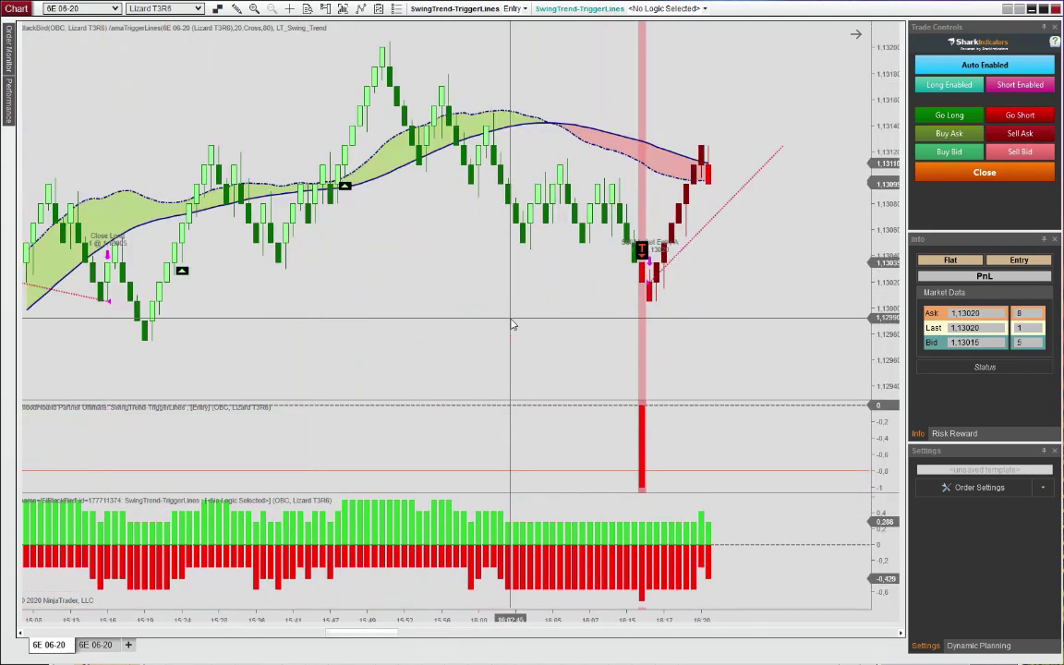
pyautogui.click(705, 11)
# Switch the lower BloodHound panel to the Exit logic and scroll through history reviewing its -1 signals
pyautogui.click(685, 60)
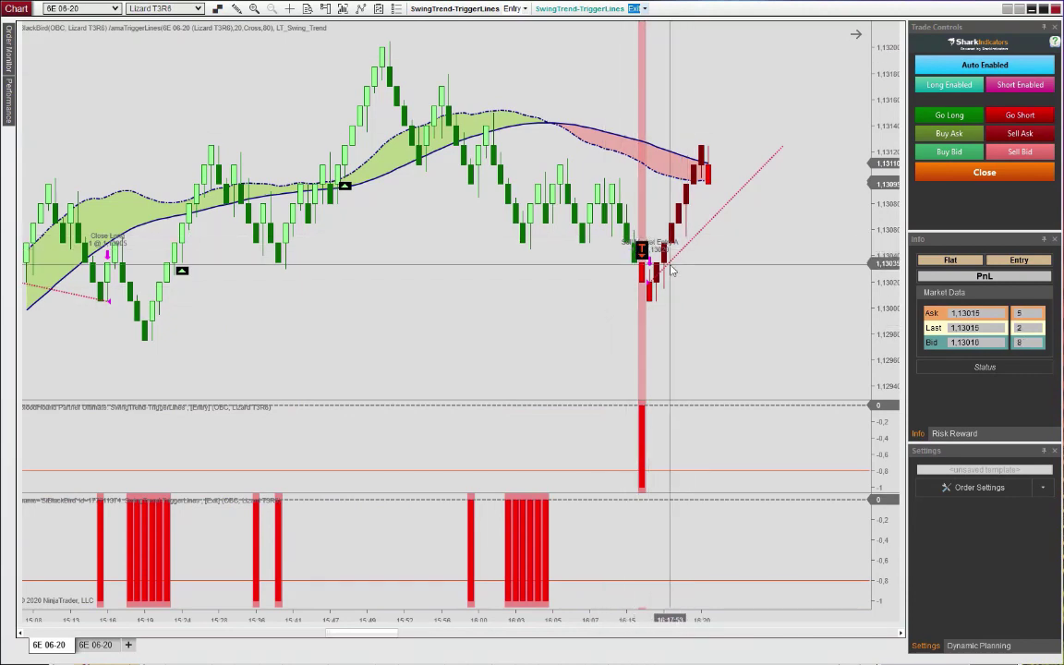
pyautogui.scroll(10, 247, 347)
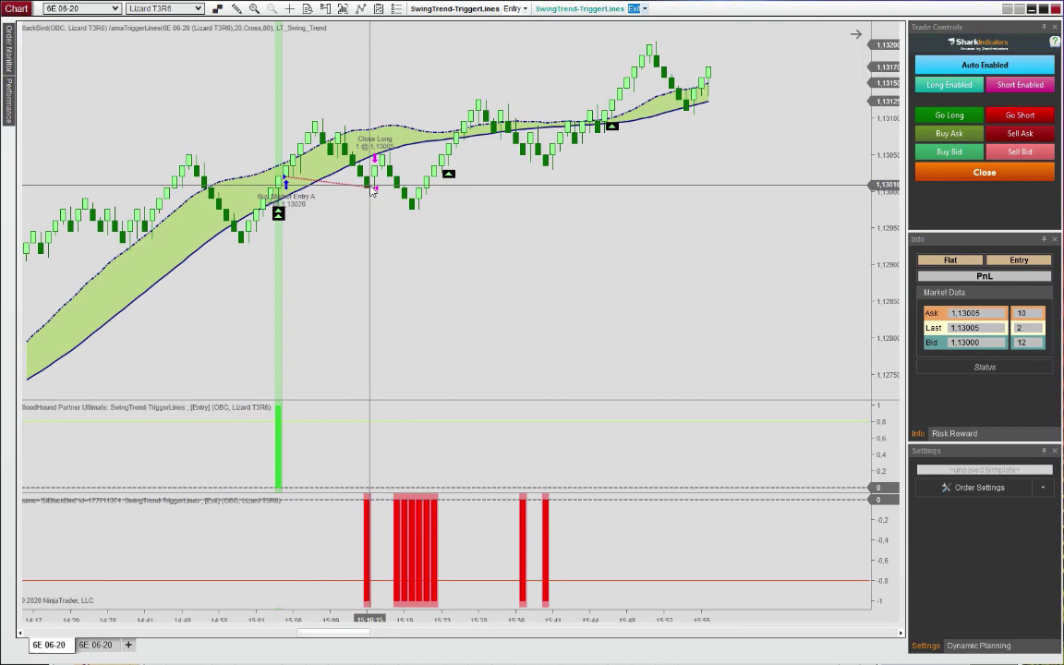
pyautogui.scroll(-10, 371, 189)
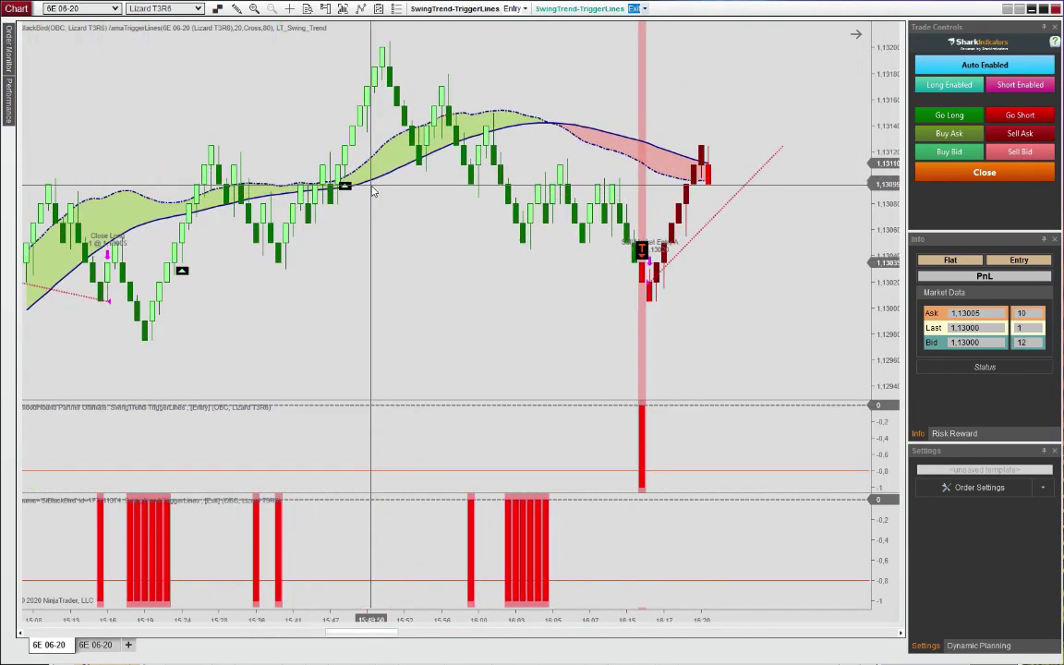
pyautogui.scroll(8, 373, 191)
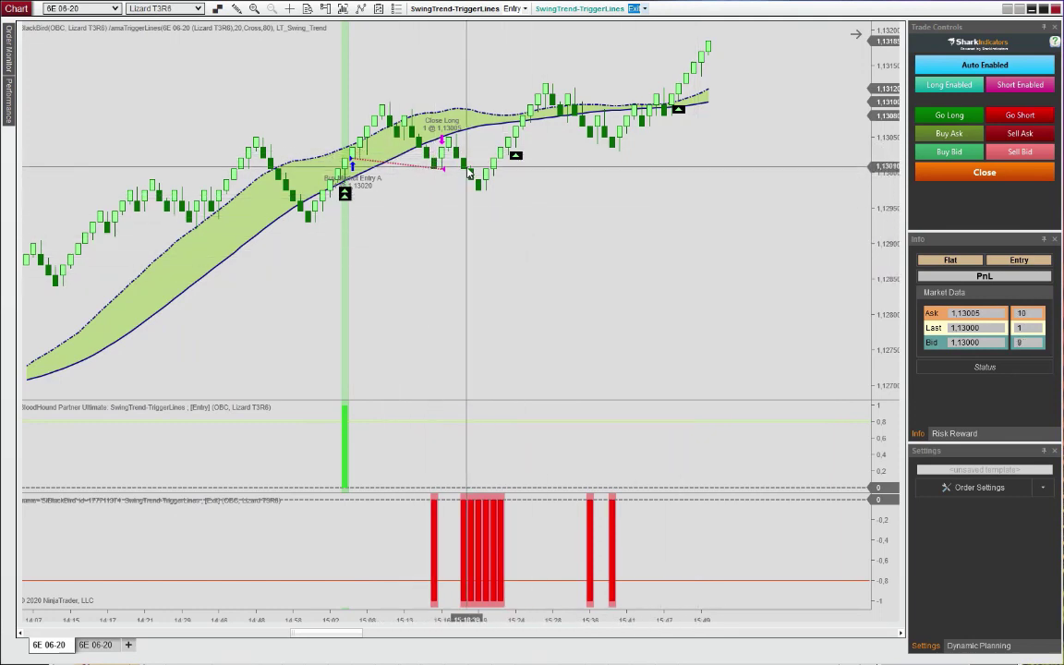
pyautogui.scroll(3, 557, 281)
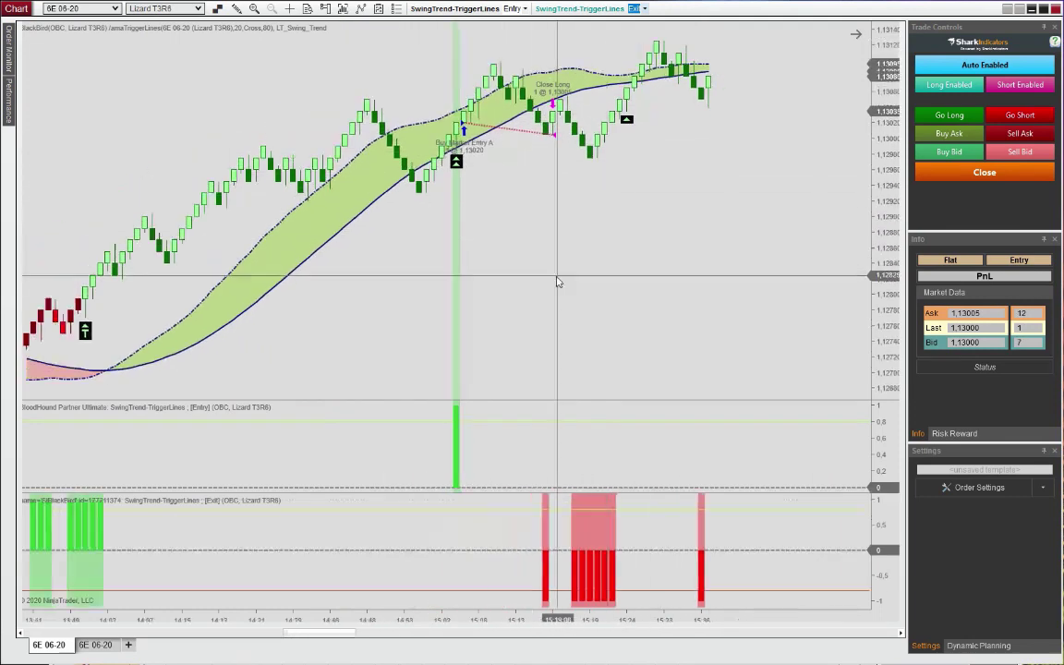
pyautogui.scroll(10, 557, 282)
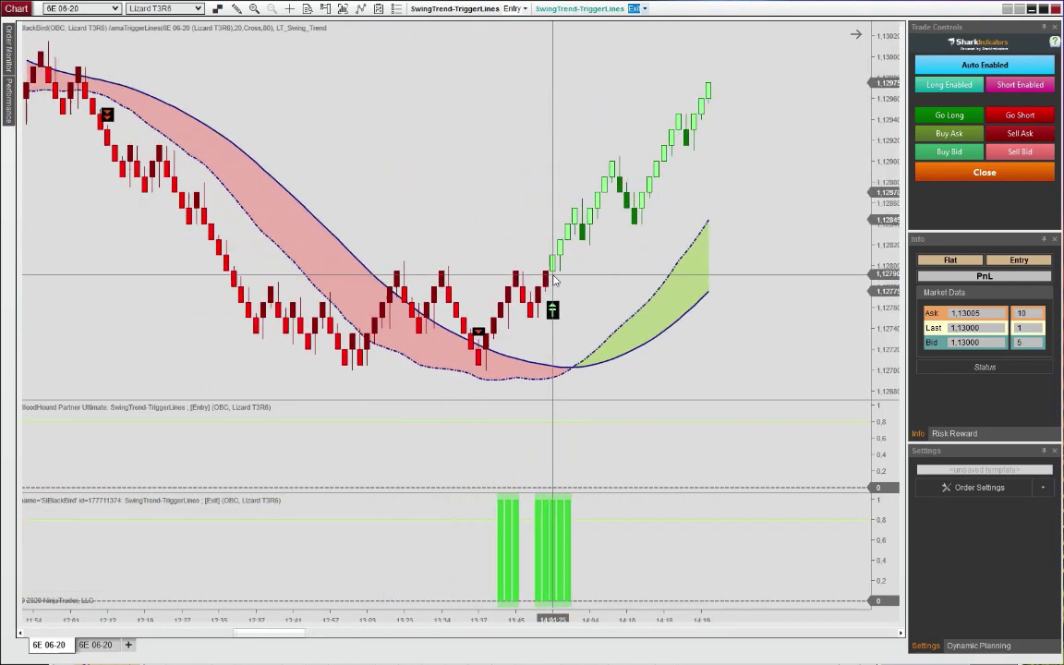
pyautogui.scroll(3, 554, 280)
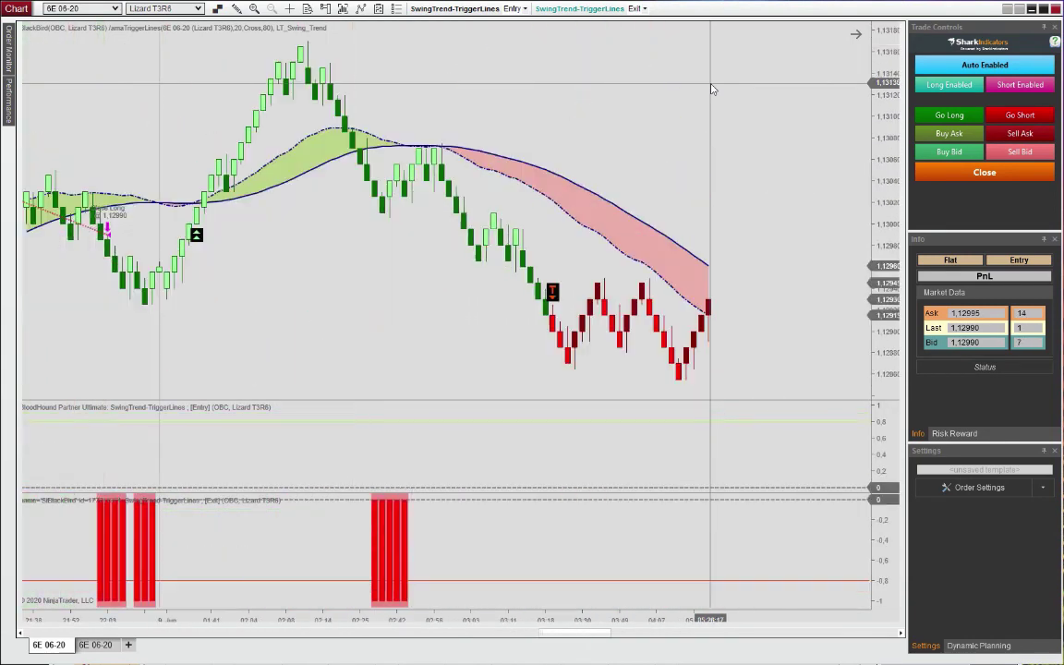
# Change the price series' Days to load from 3 to 30 in Data Series
pyautogui.click(500, 242)
pyautogui.doubleClick(499, 242)
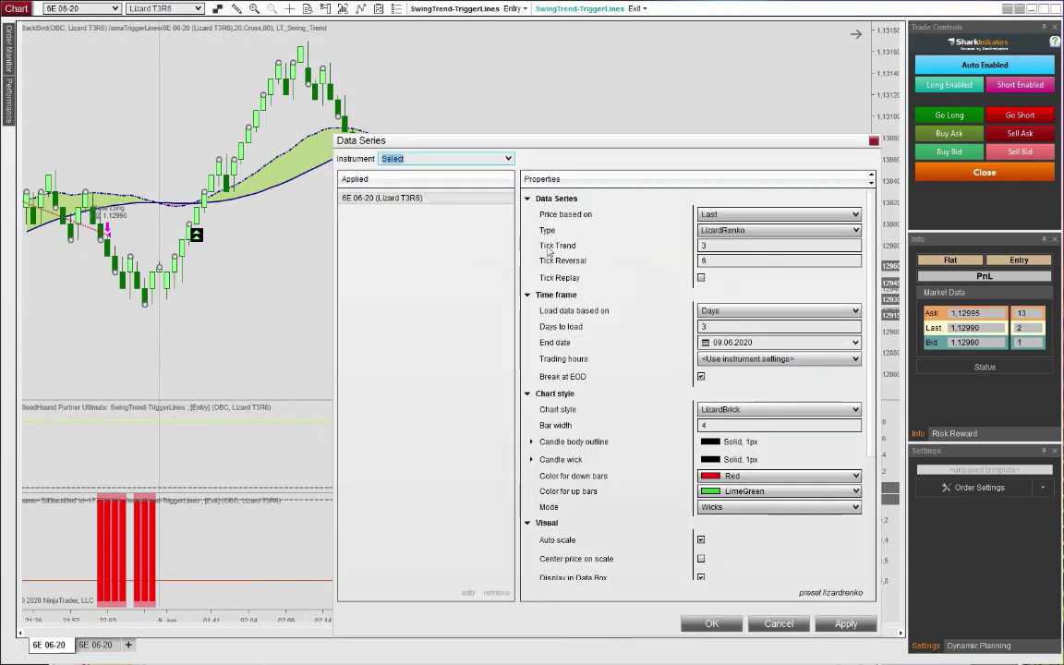
pyautogui.click(736, 327)
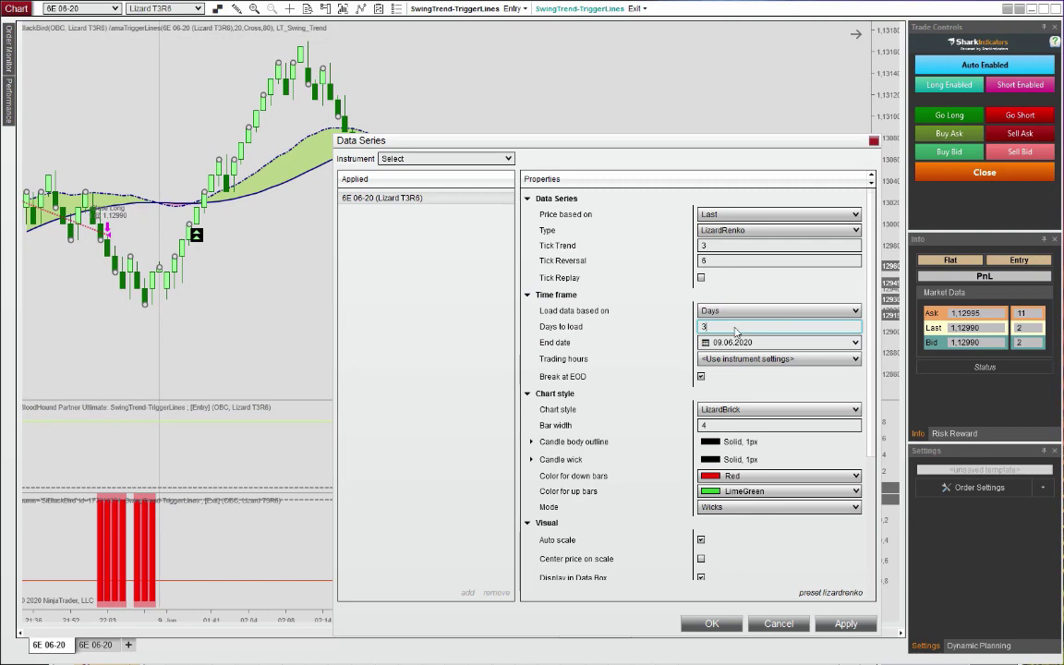
pyautogui.write('0')
pyautogui.click(702, 624)
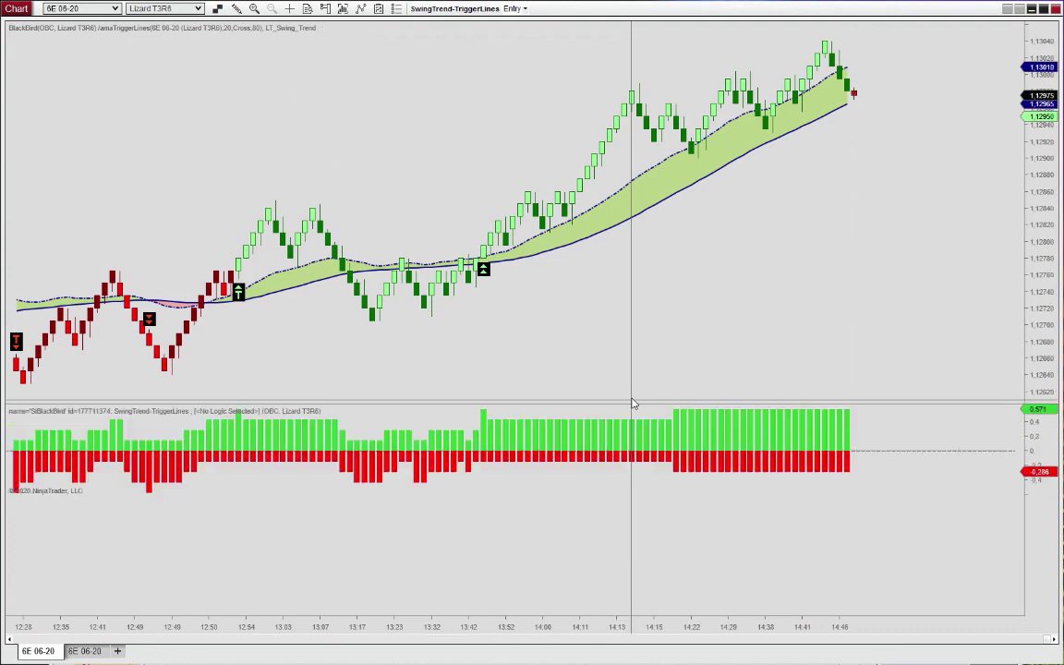
pyautogui.rightClick(531, 309)
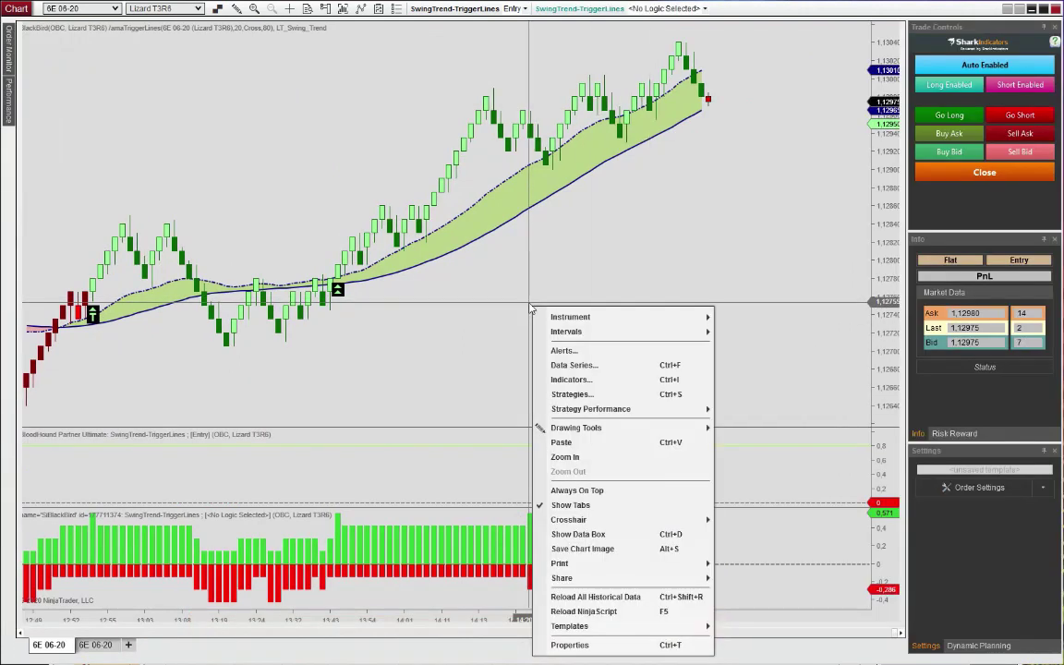
pyautogui.moveTo(743, 421)
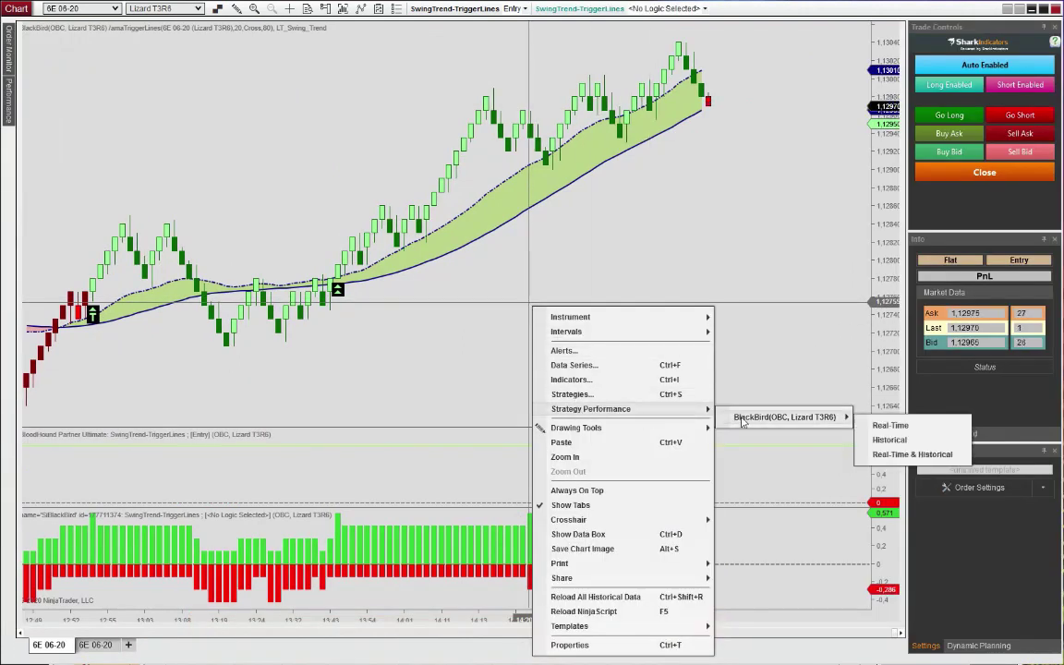
pyautogui.click(889, 425)
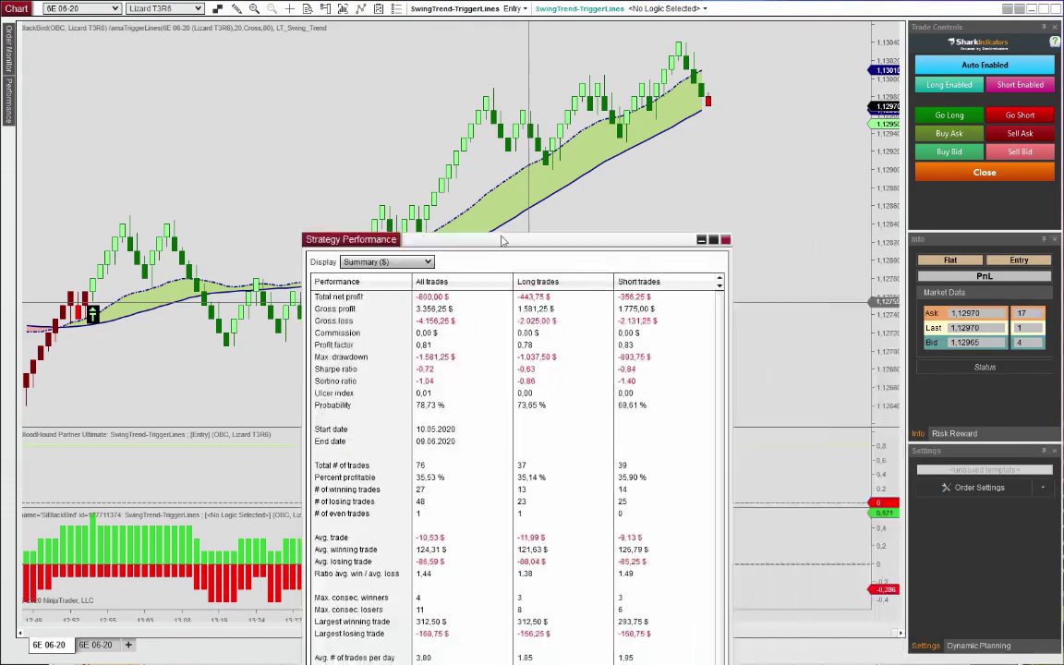
pyautogui.moveTo(468, 234); pyautogui.dragTo(480, 78)
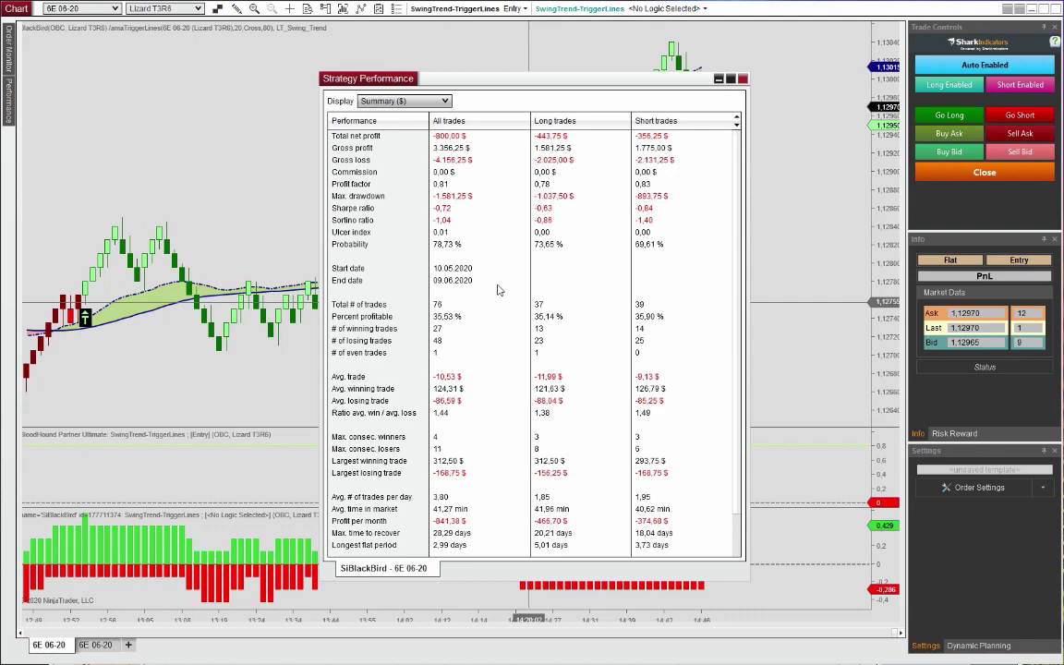
pyautogui.press('Escape')
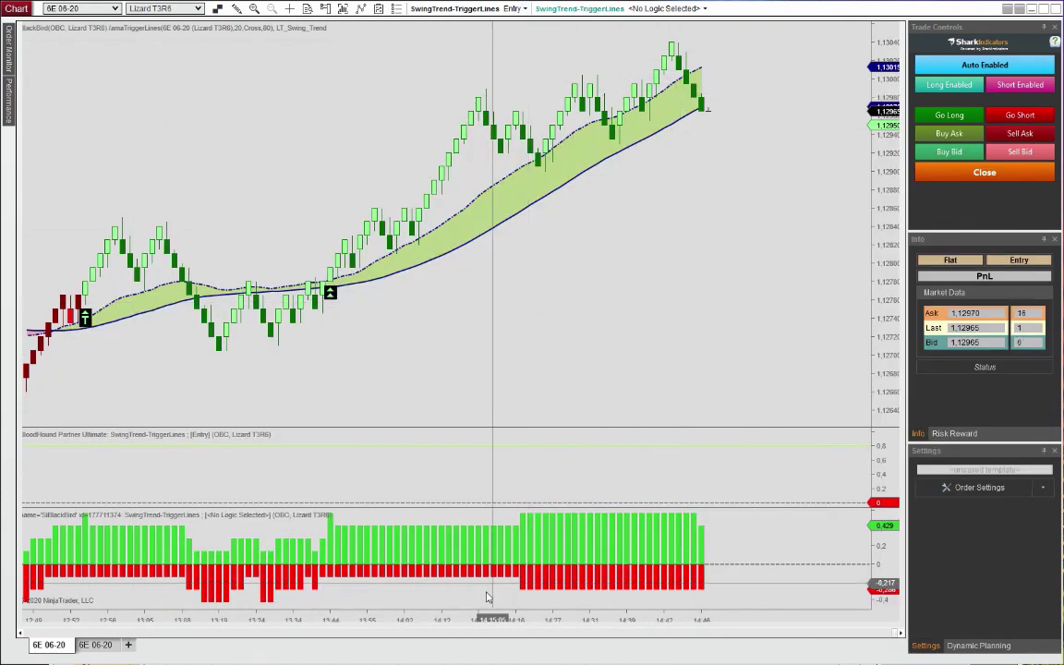
# Select the Exit logic for the lower SiBlackBird signal panel
pyautogui.scroll(5, 337, 491)
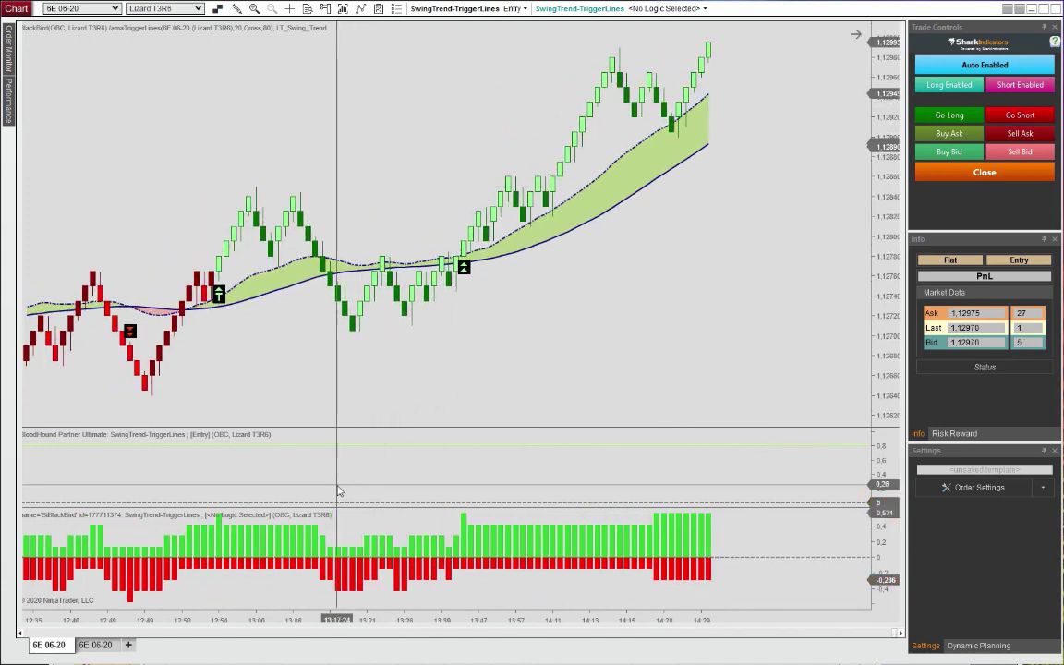
pyautogui.scroll(6, 338, 490)
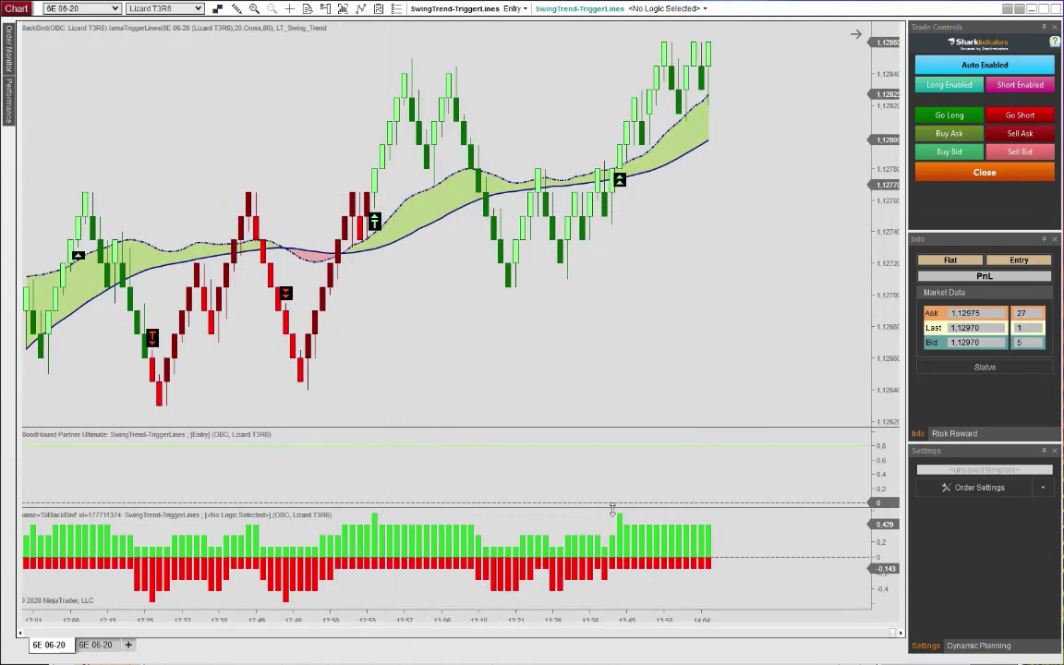
pyautogui.click(707, 8)
pyautogui.click(677, 59)
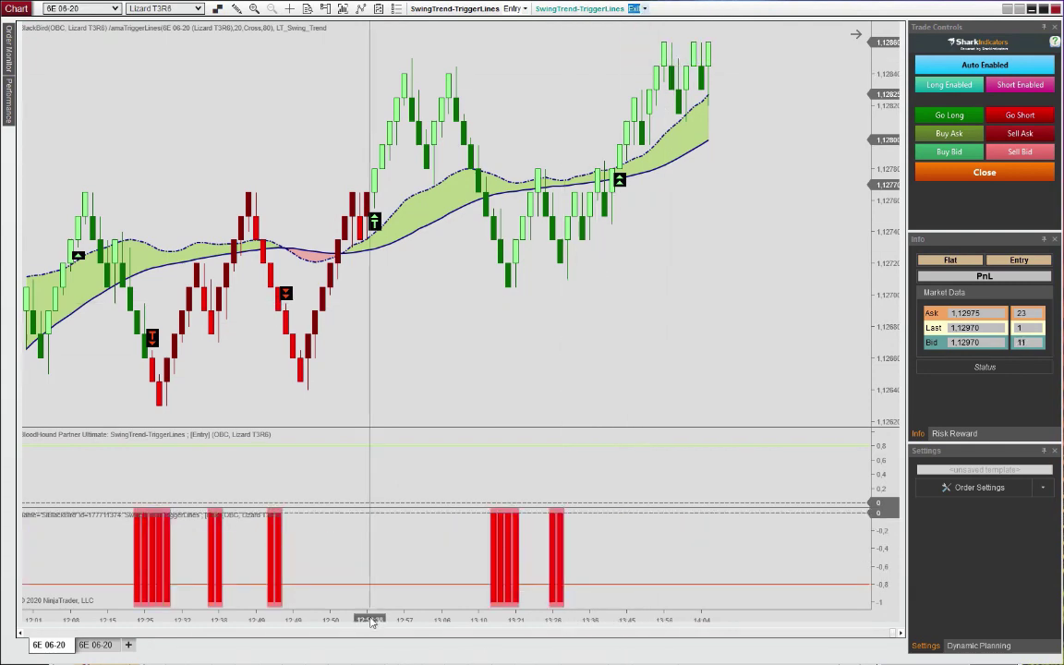
# Scroll back through the earlier morning bars and select the trigger-line plot
pyautogui.scroll(10, 371, 621)
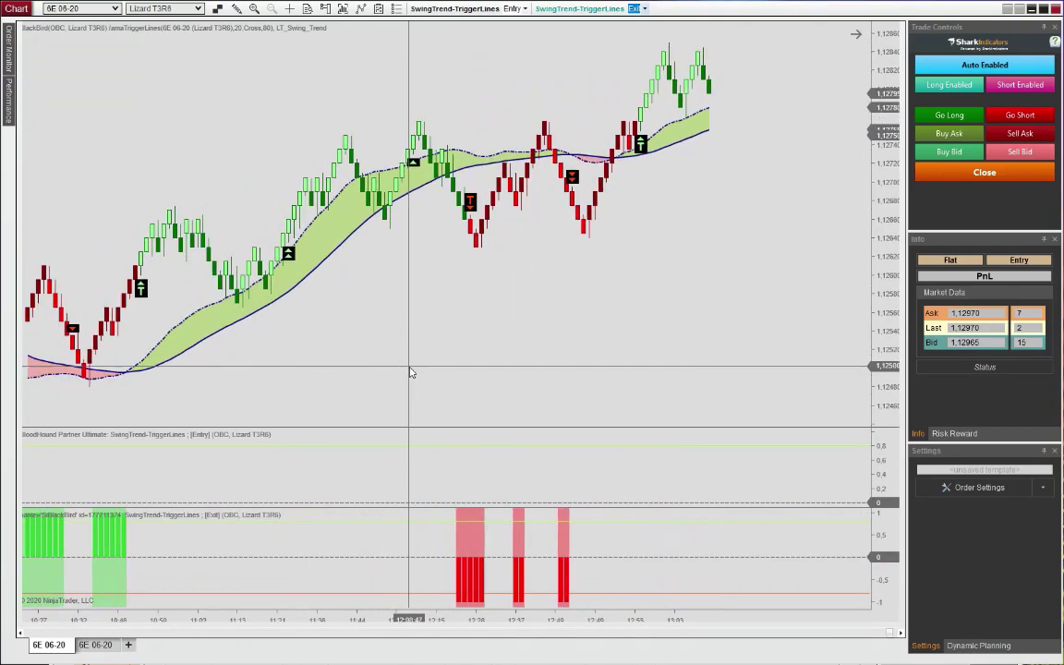
pyautogui.scroll(10, 412, 372)
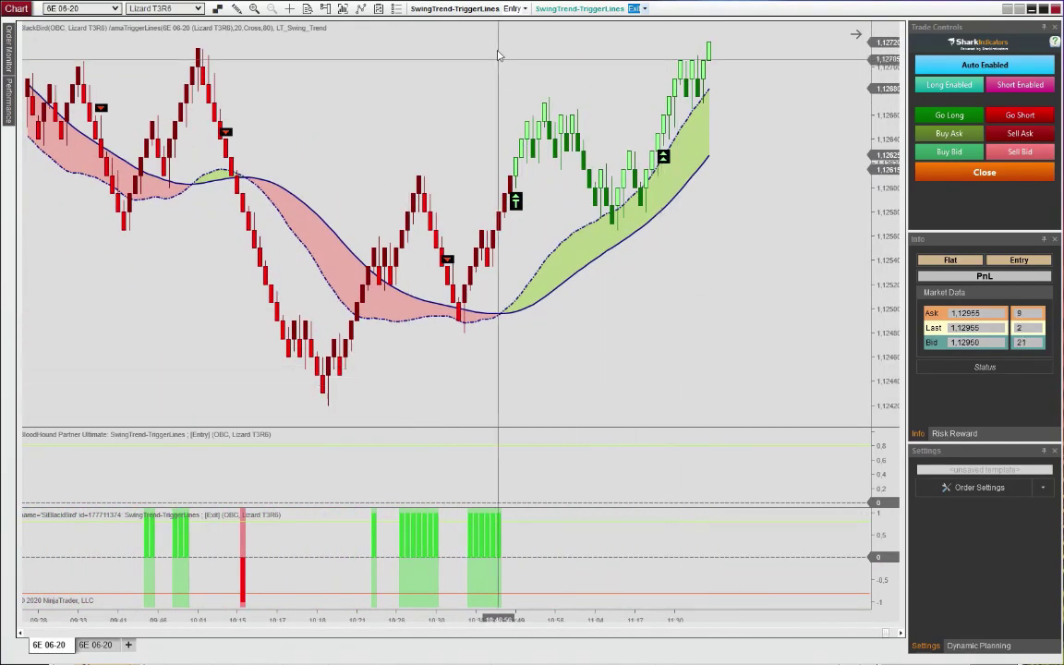
pyautogui.click(544, 280)
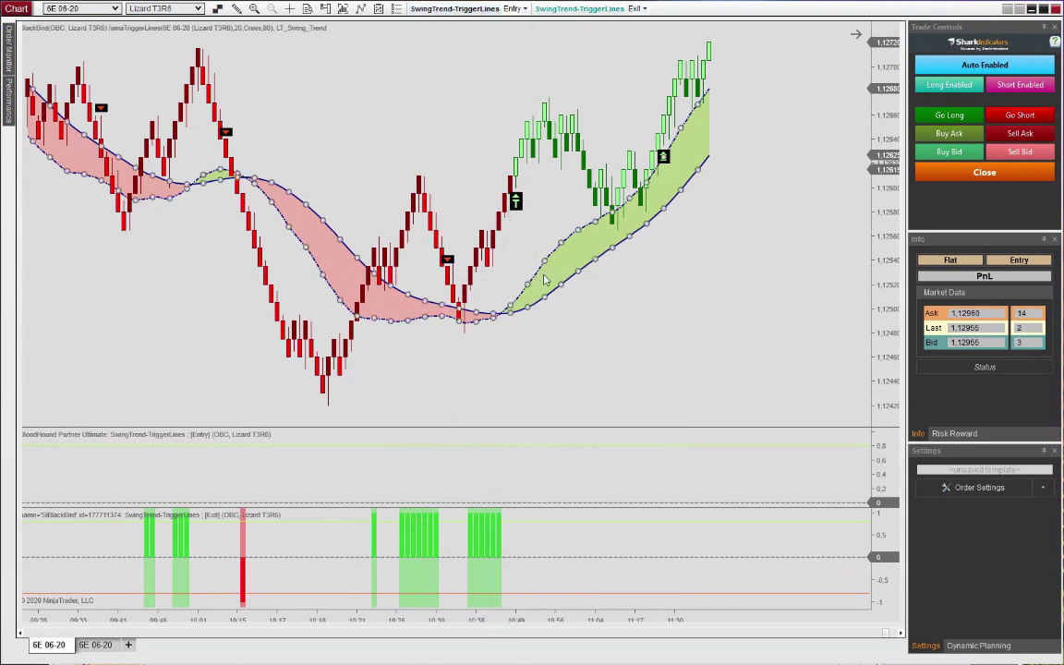
# Review the amaTriggerLines settings without changes, then open the SwingTrend-TriggerLines logic definition
pyautogui.doubleClick(544, 280)
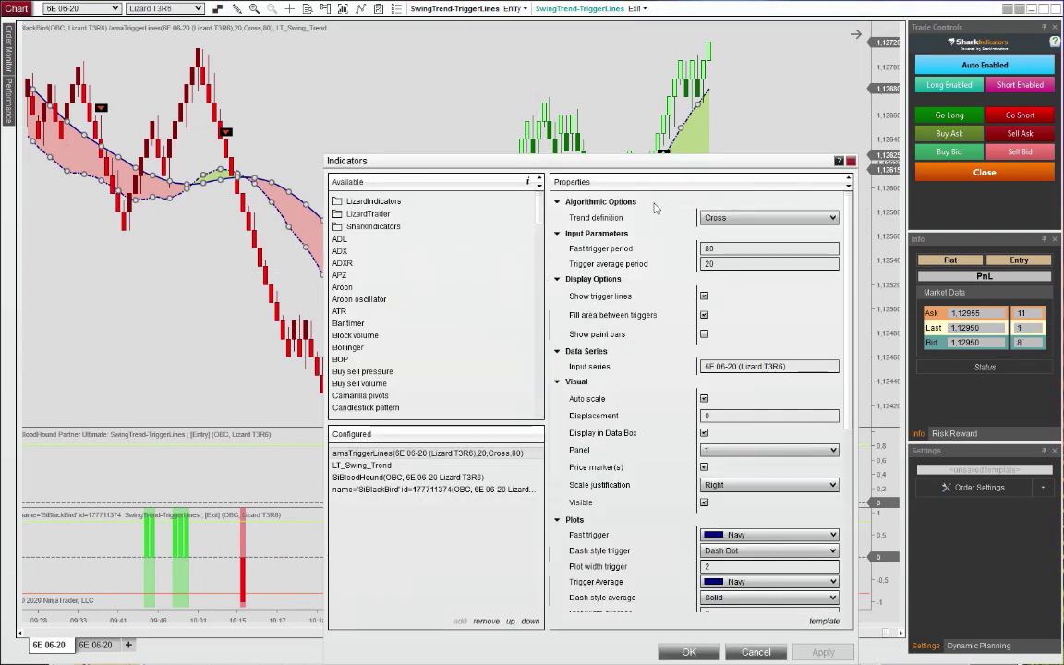
pyautogui.moveTo(627, 164); pyautogui.dragTo(515, 41)
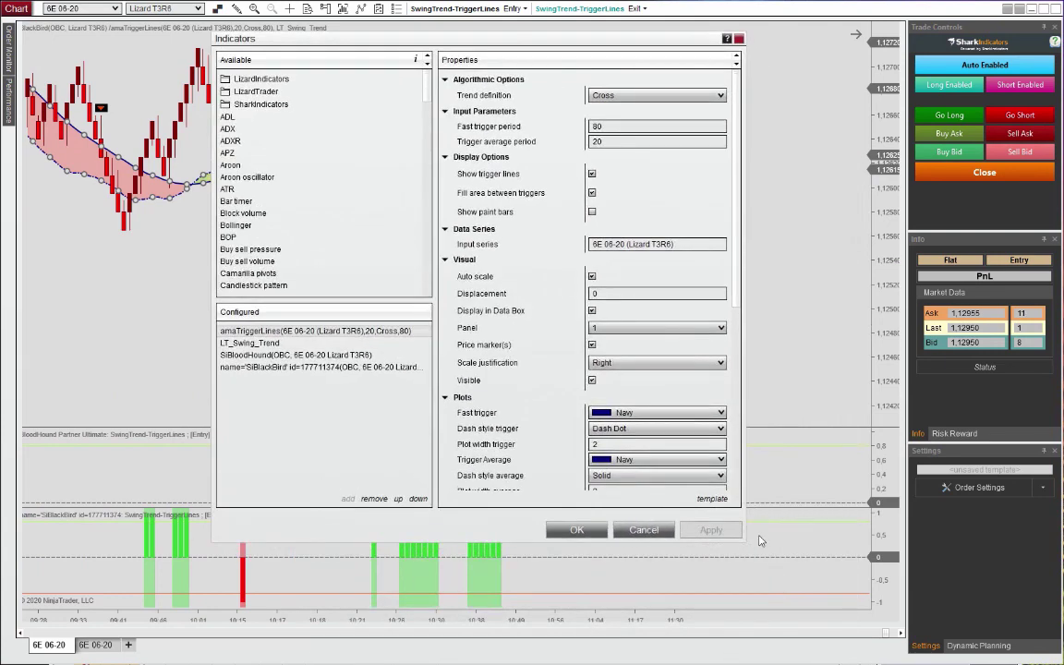
pyautogui.click(644, 530)
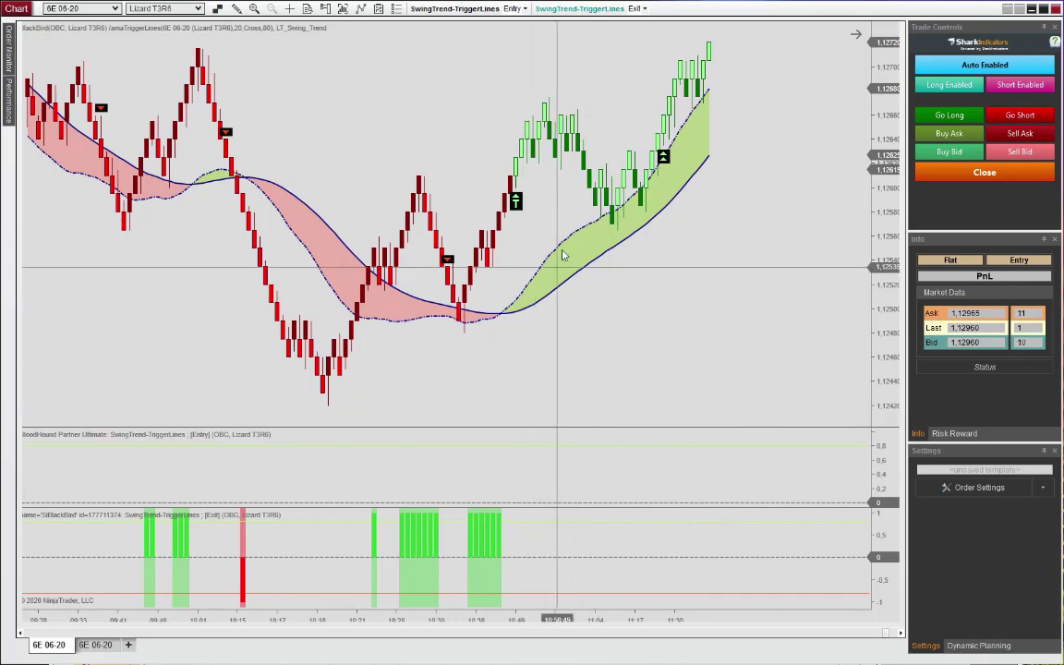
pyautogui.click(513, 9)
pyautogui.click(579, 85)
# Dismiss the Select Indicator dialog and close the SwingTrend-TriggerLines.bht editor
pyautogui.click(773, 440)
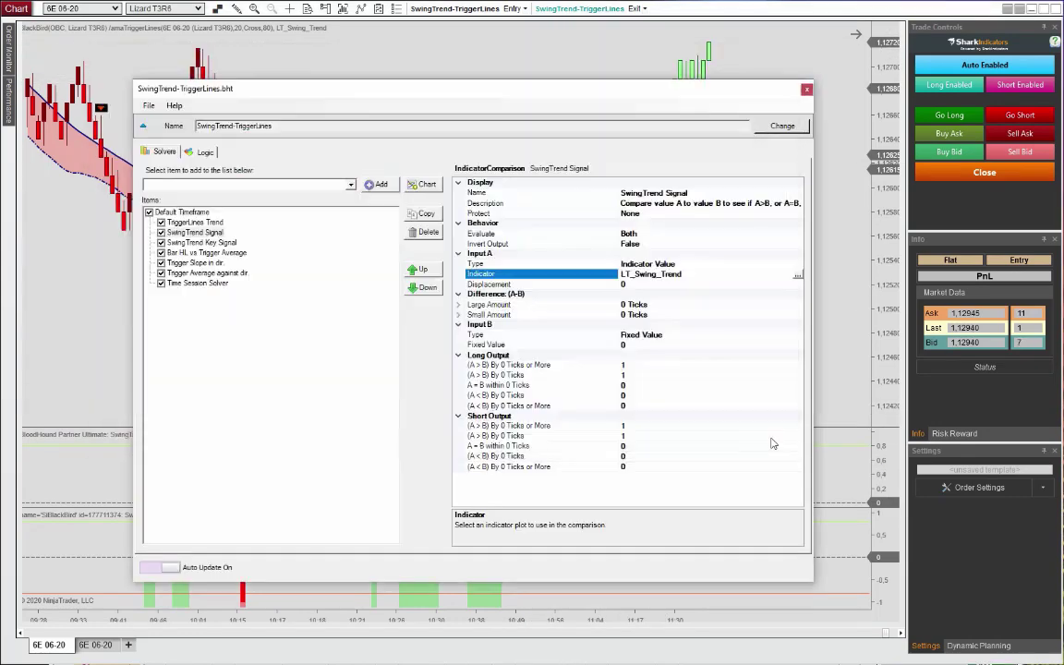
pyautogui.click(807, 89)
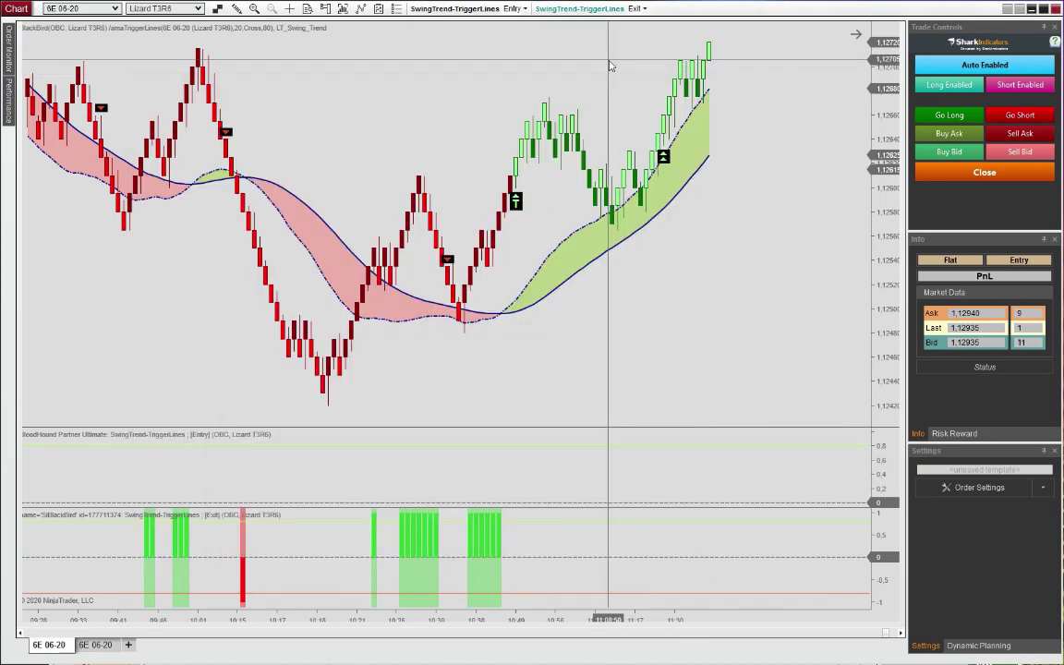